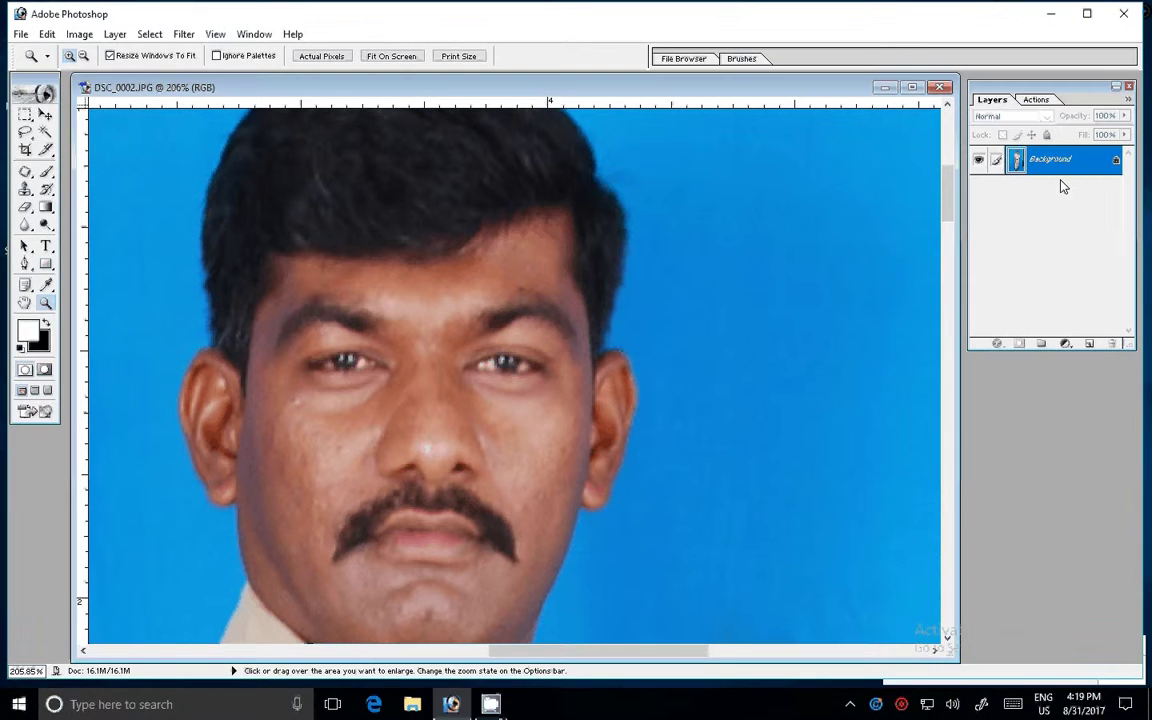
# - Convert the locked Background photo into an editable layer named Layer 0
pyautogui.doubleClick(1055, 160)
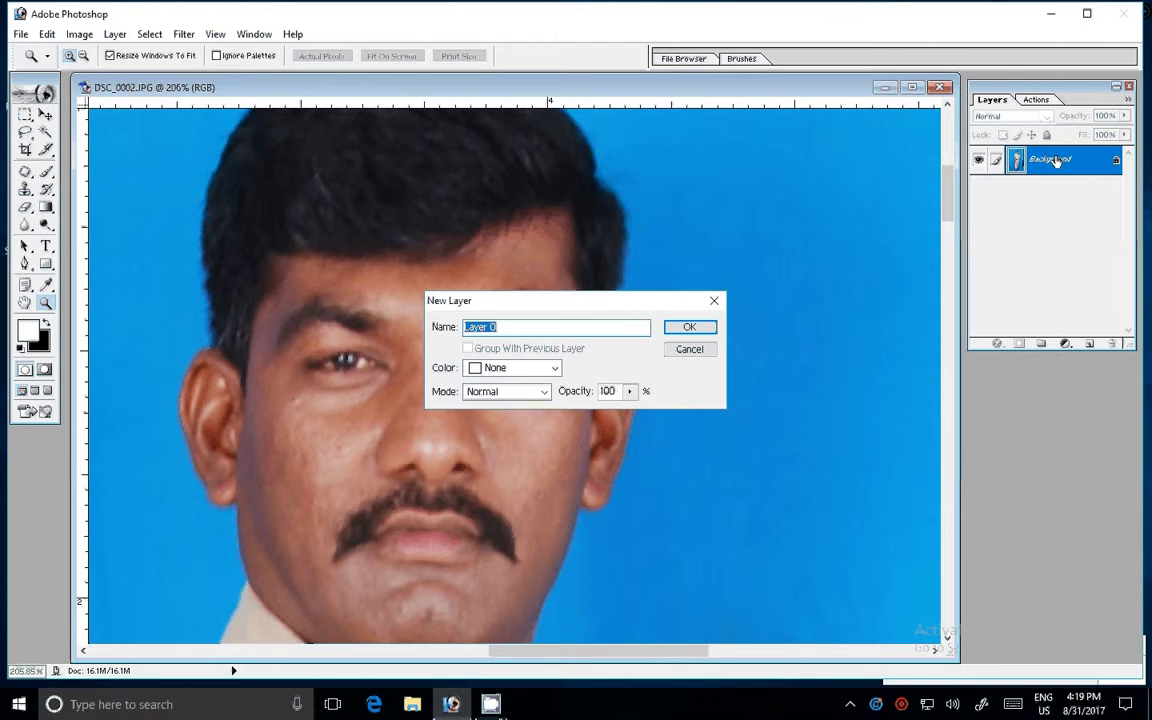
pyautogui.press('Return')
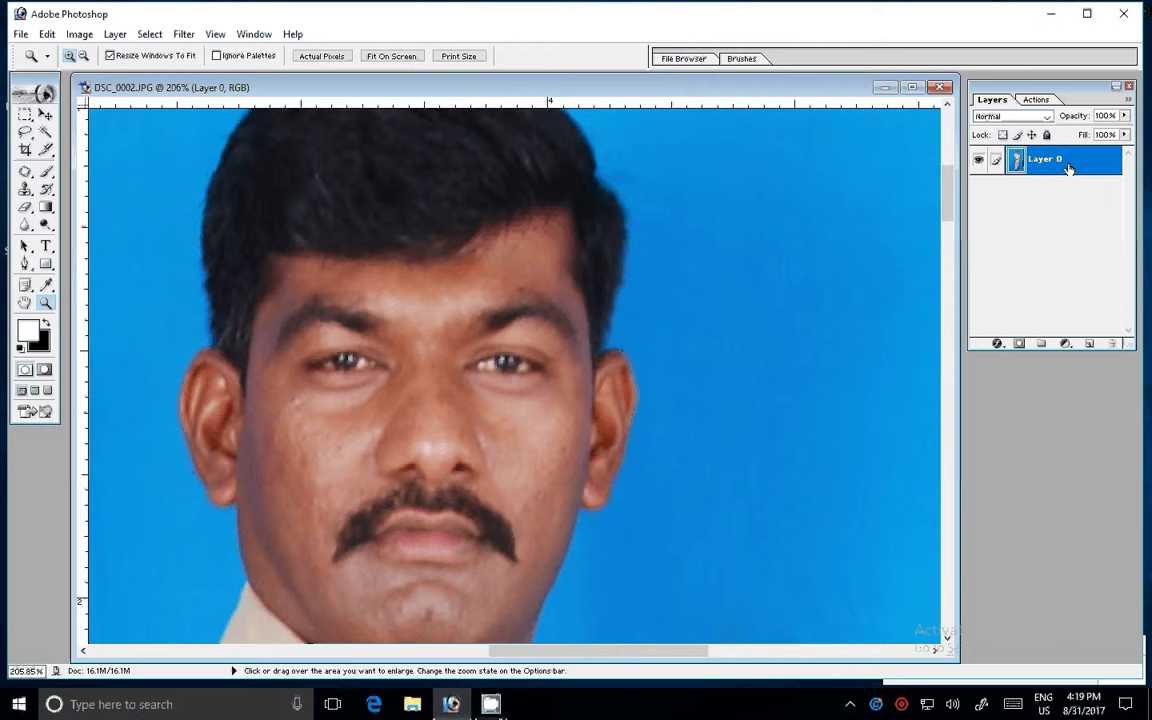
pyautogui.doubleClick(1068, 168)
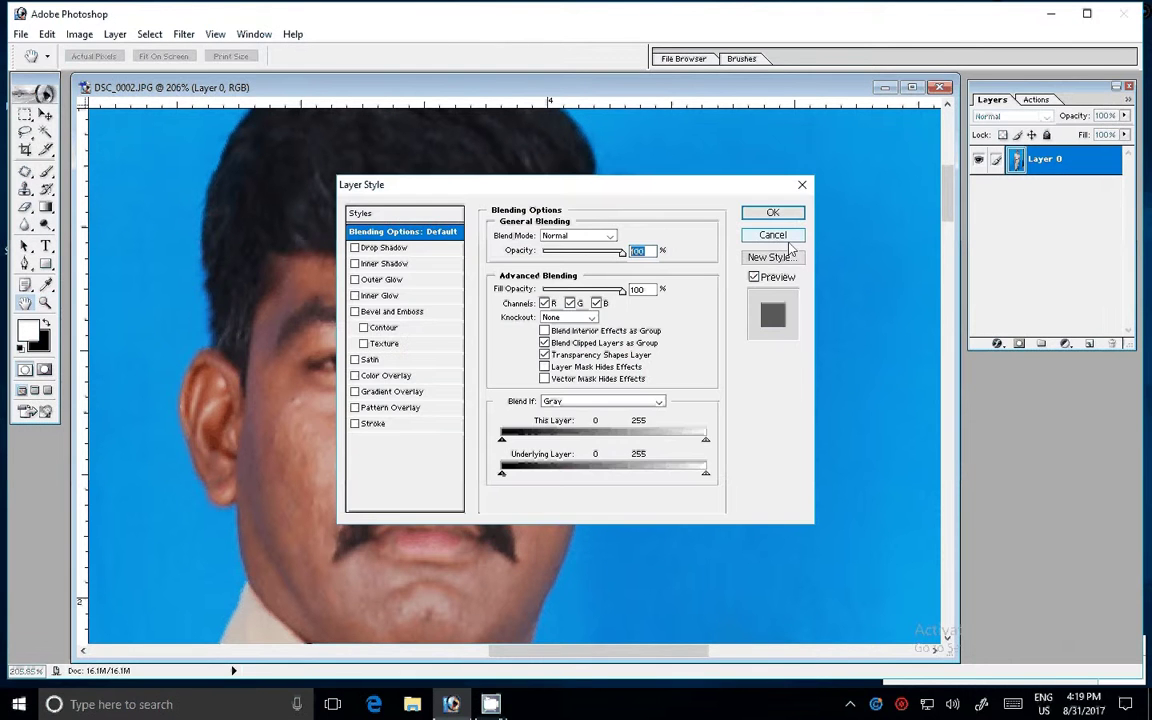
# - Create a Layer 0 copy above Layer 0, then select the original Layer 0
pyautogui.click(786, 238)
pyautogui.rightClick(1050, 160)
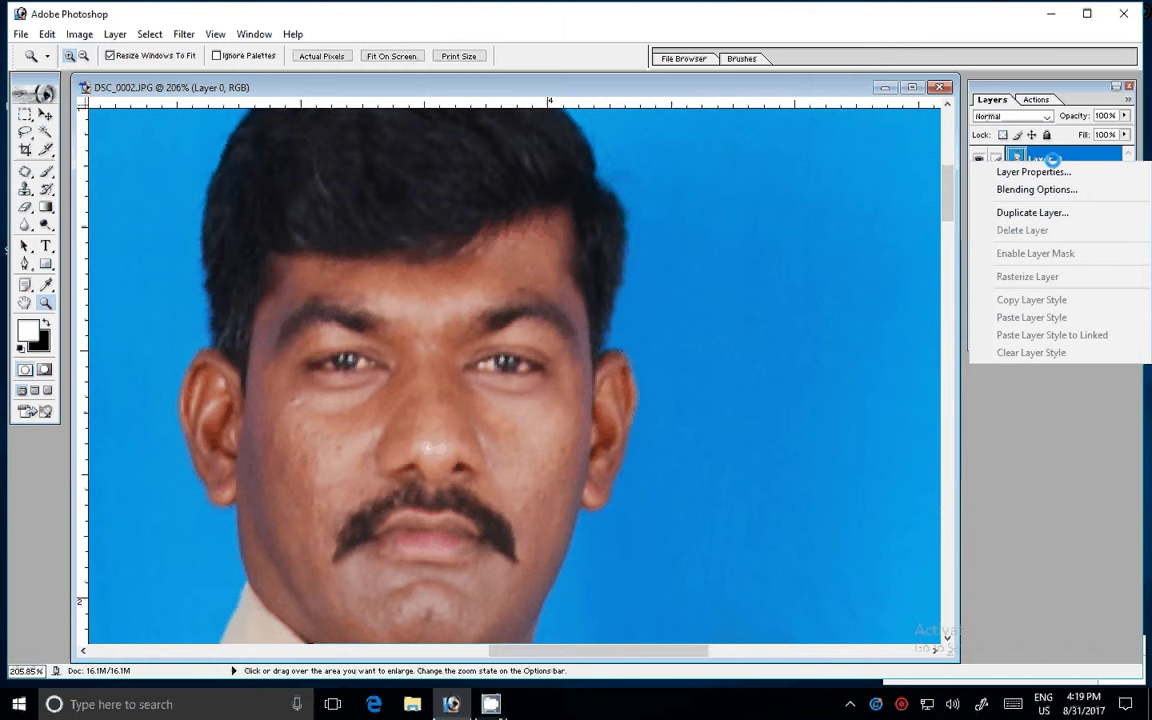
pyautogui.click(1032, 212)
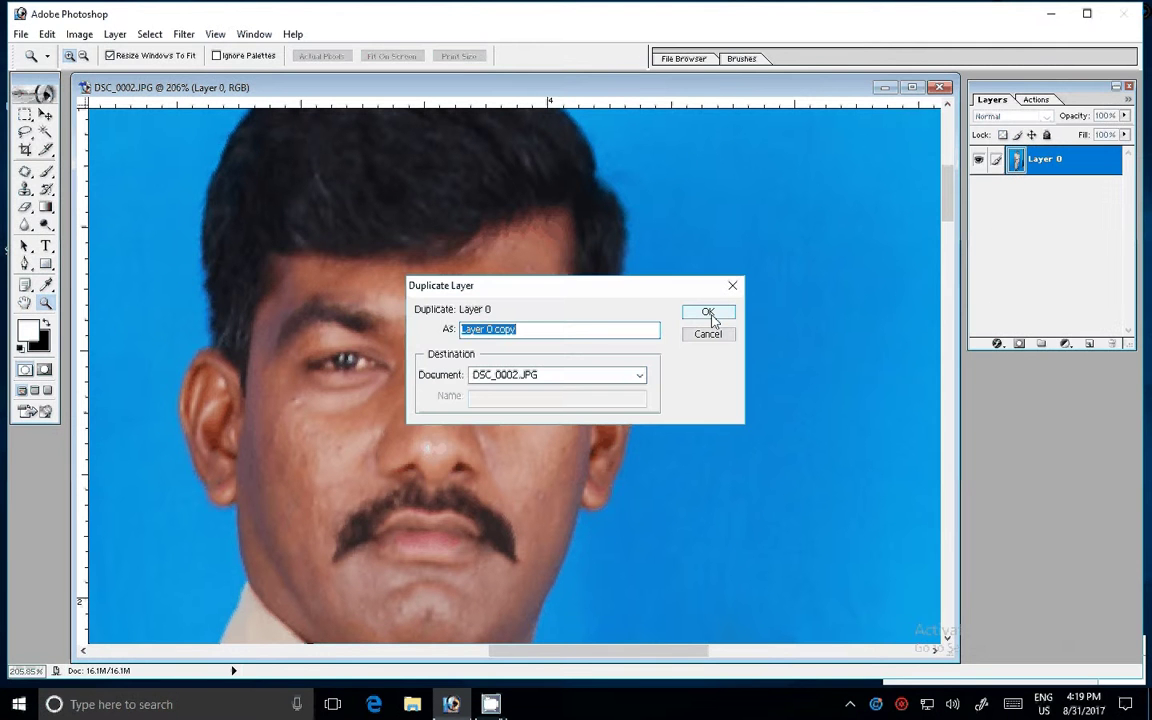
pyautogui.click(709, 314)
pyautogui.click(1046, 197)
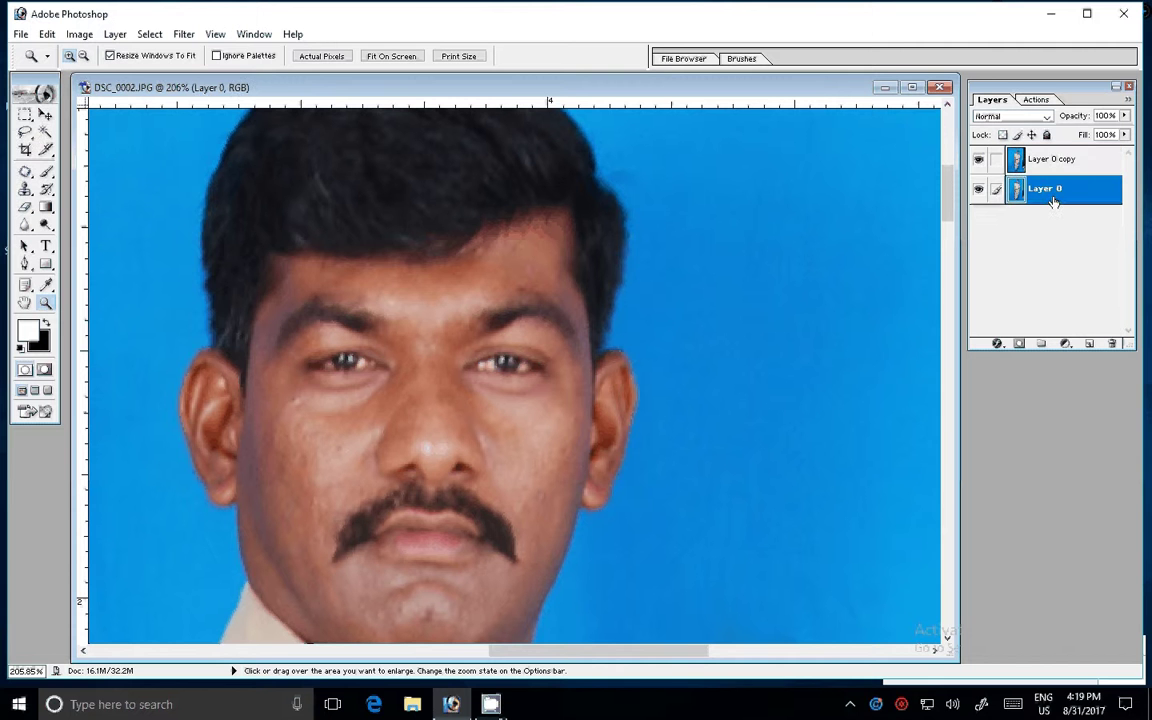
pyautogui.click(184, 34)
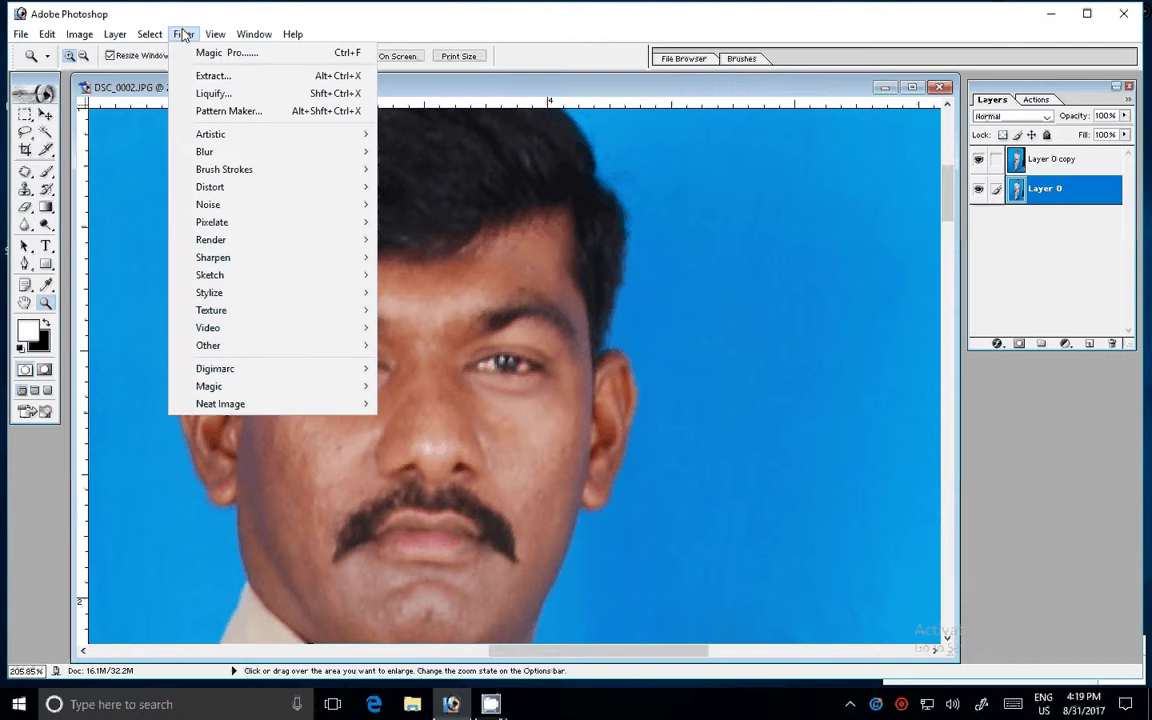
pyautogui.moveTo(209, 386)
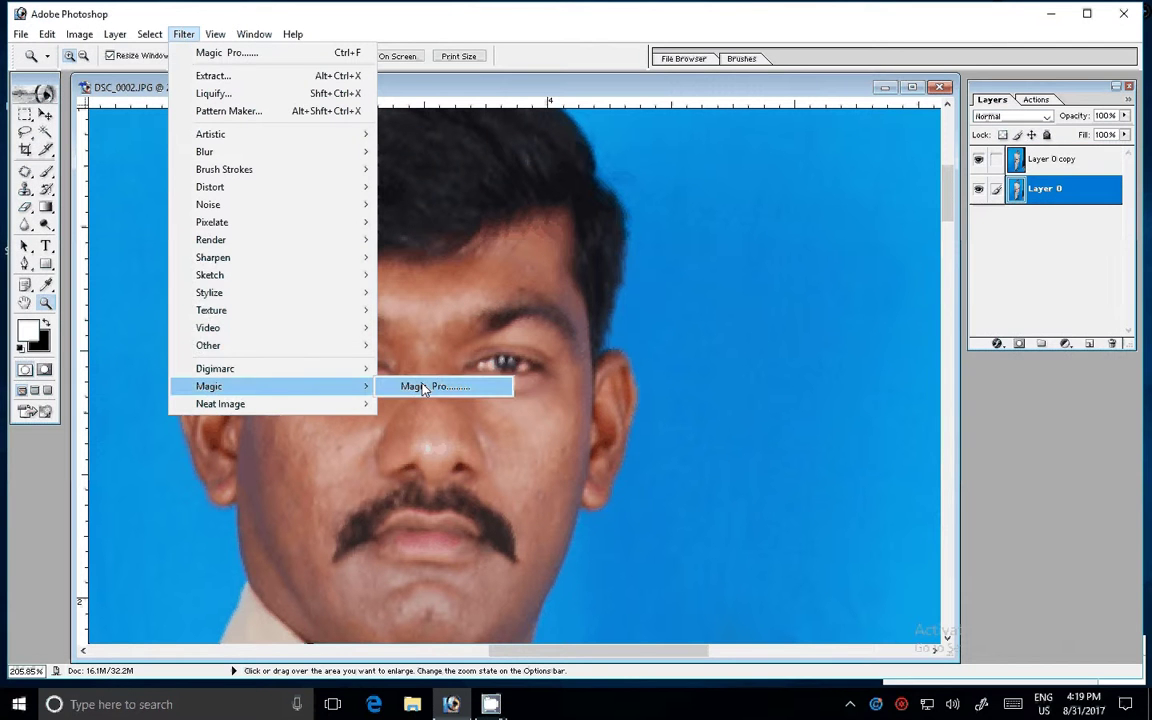
# - Apply the Magic Pro filter to Layer 0 with Graininess raised from 81 to 98
pyautogui.click(423, 388)
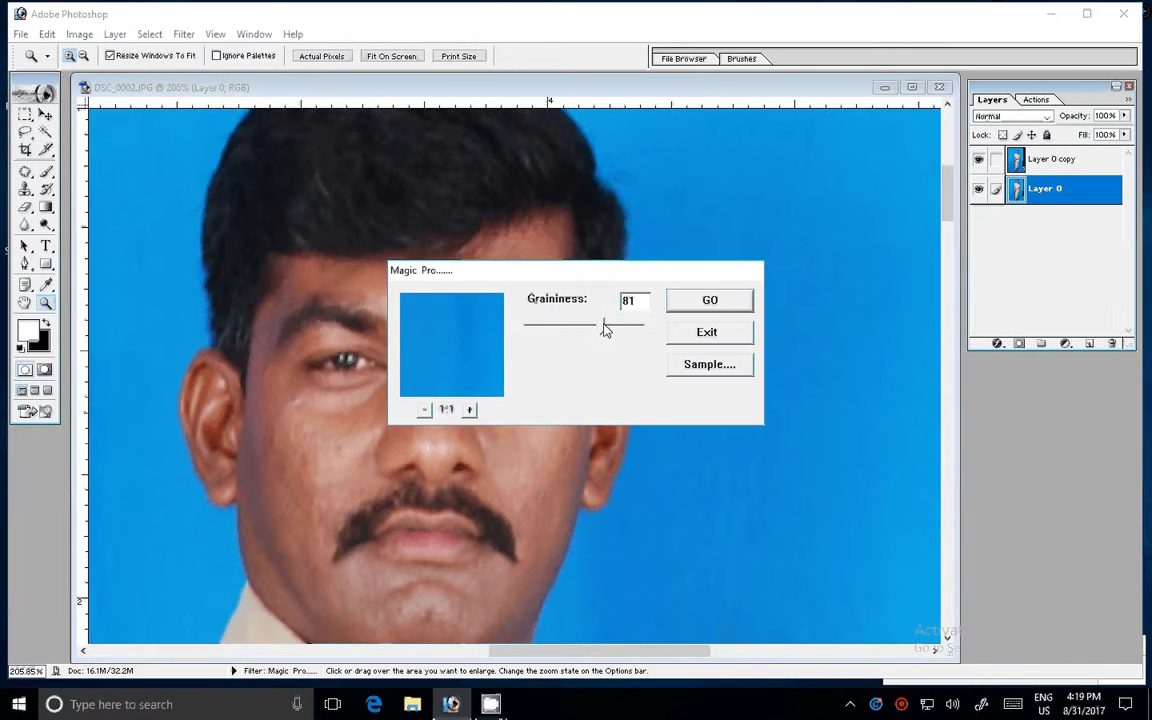
pyautogui.moveTo(604, 326); pyautogui.dragTo(617, 326)
pyautogui.click(726, 301)
pyautogui.click(707, 332)
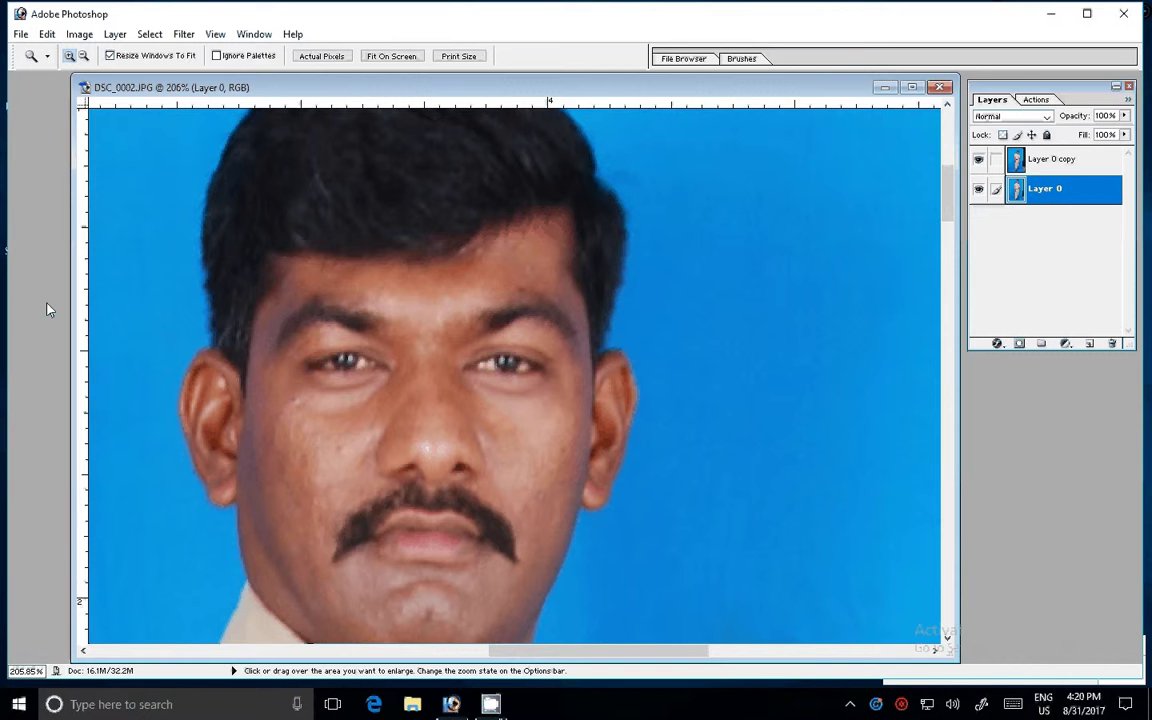
pyautogui.moveTo(521, 98); pyautogui.dragTo(546, 95)
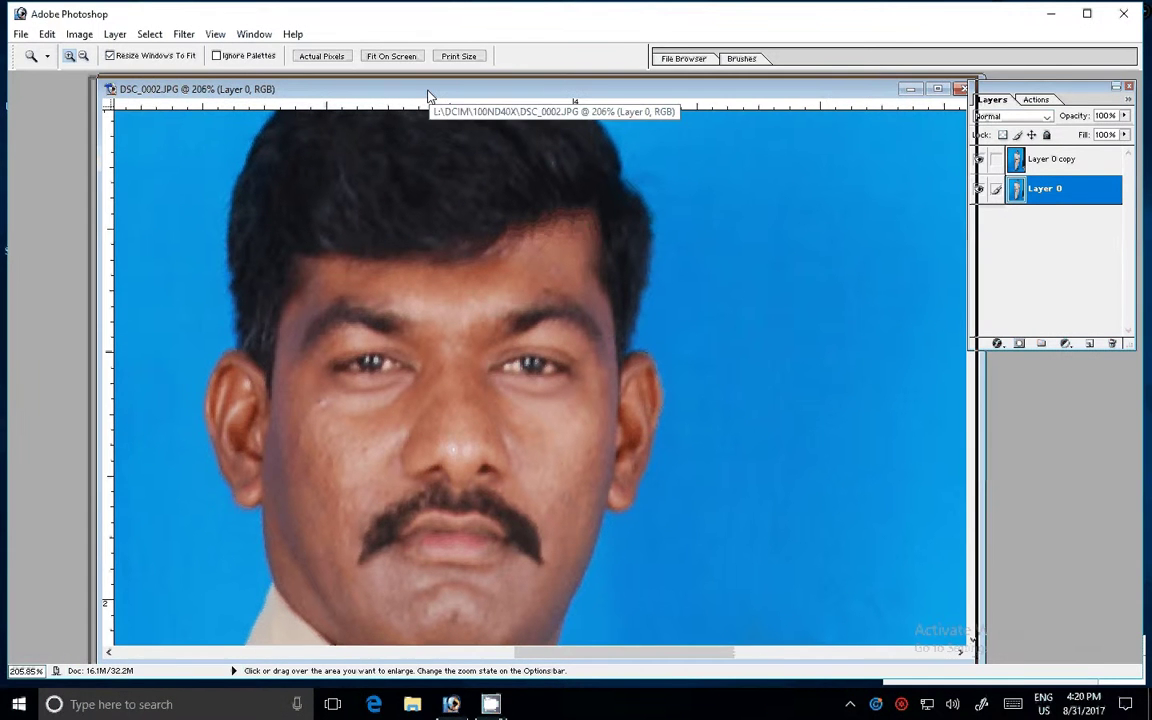
pyautogui.rightClick(620, 370)
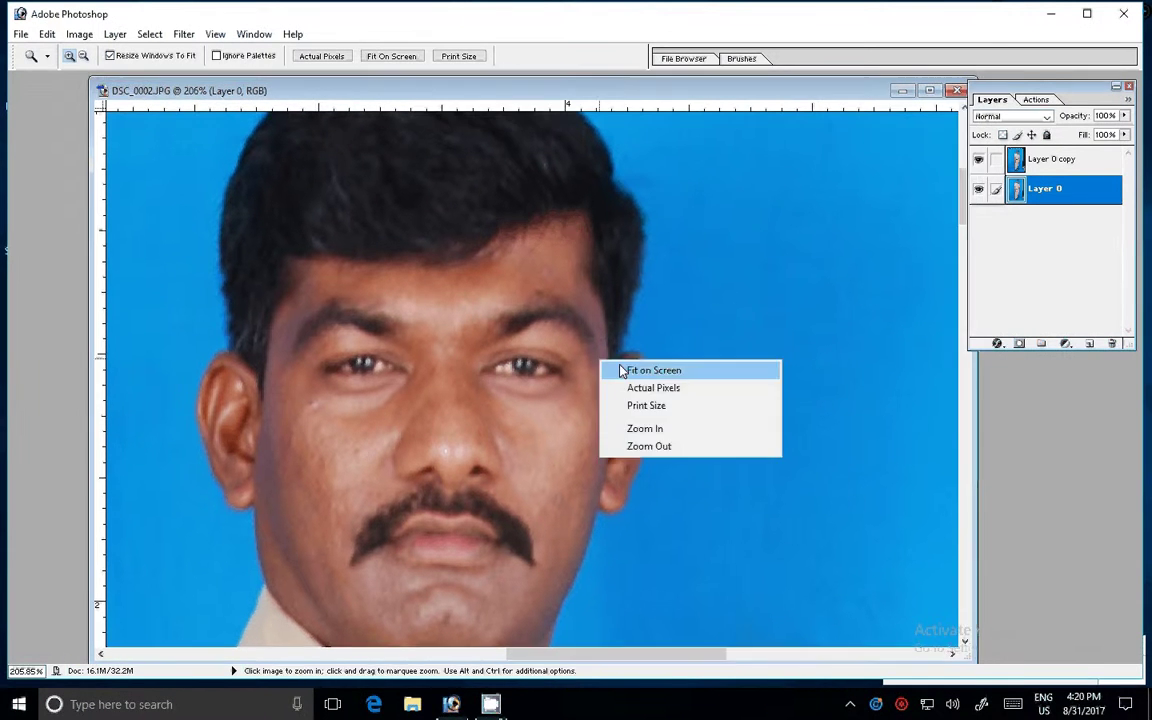
pyautogui.click(640, 370)
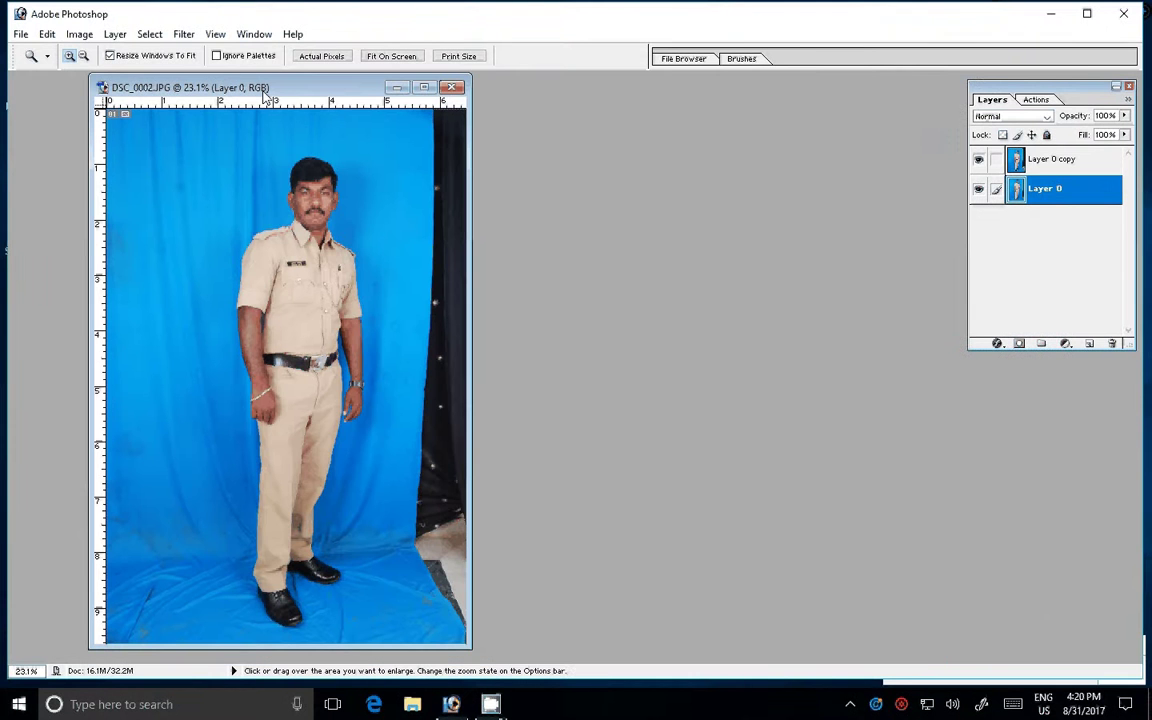
pyautogui.click(254, 34)
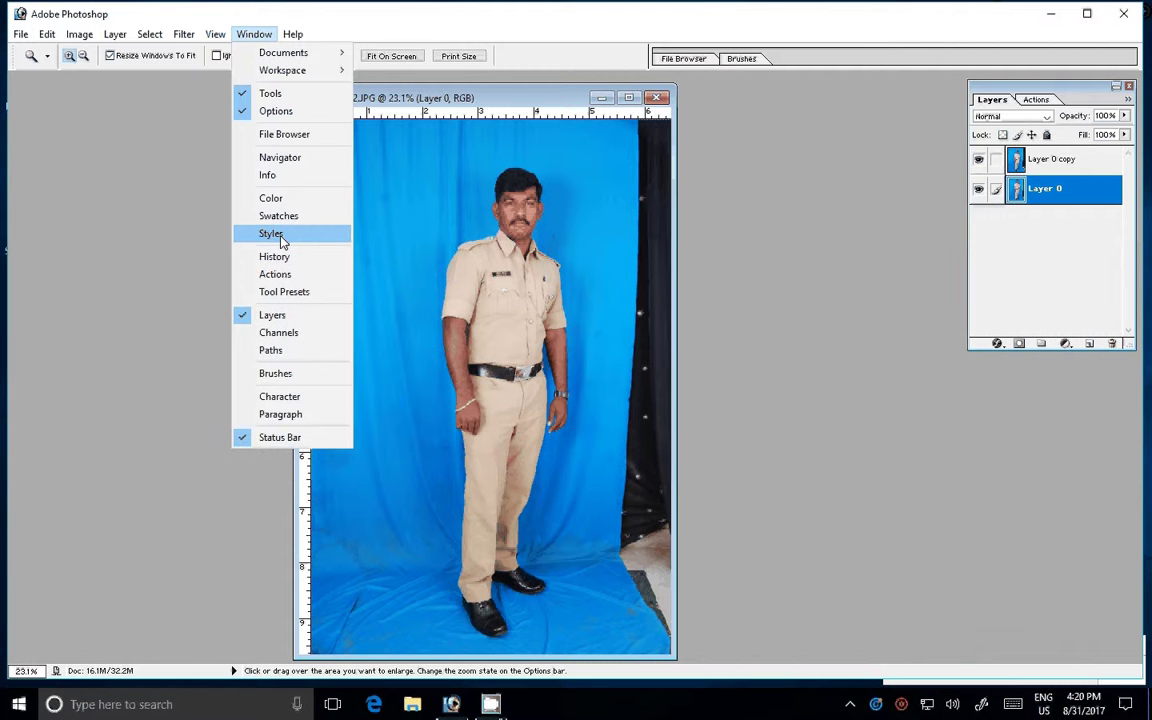
pyautogui.click(245, 33)
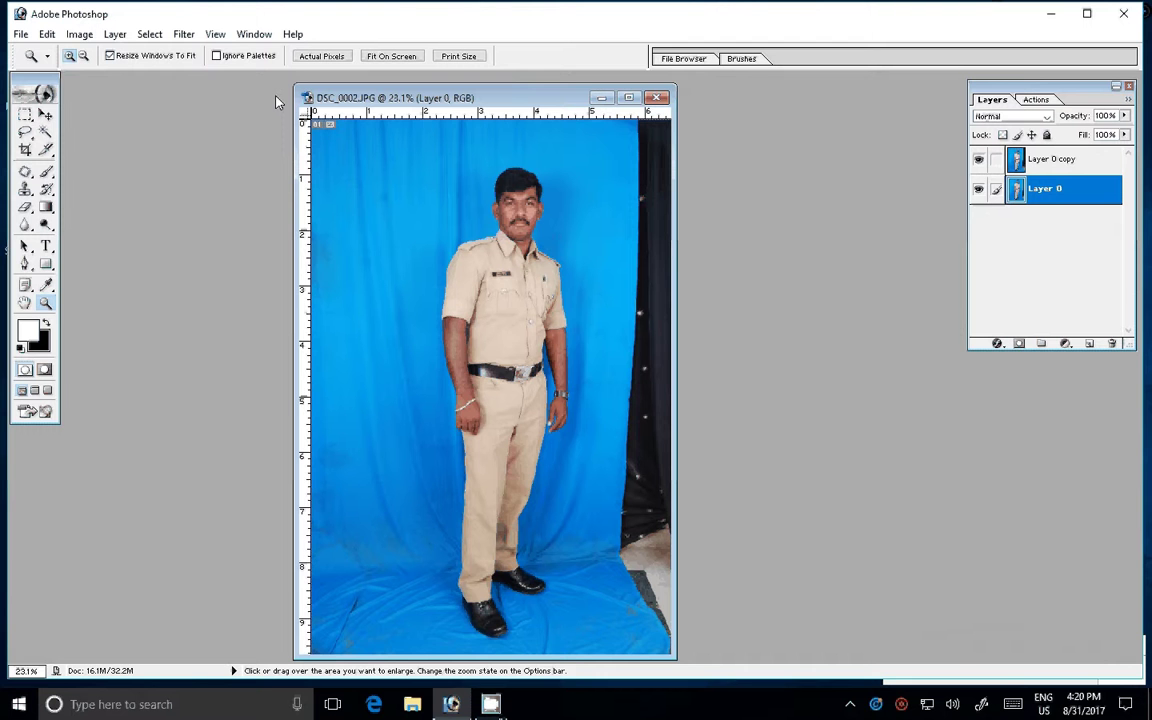
pyautogui.moveTo(490, 157); pyautogui.dragTo(590, 261)
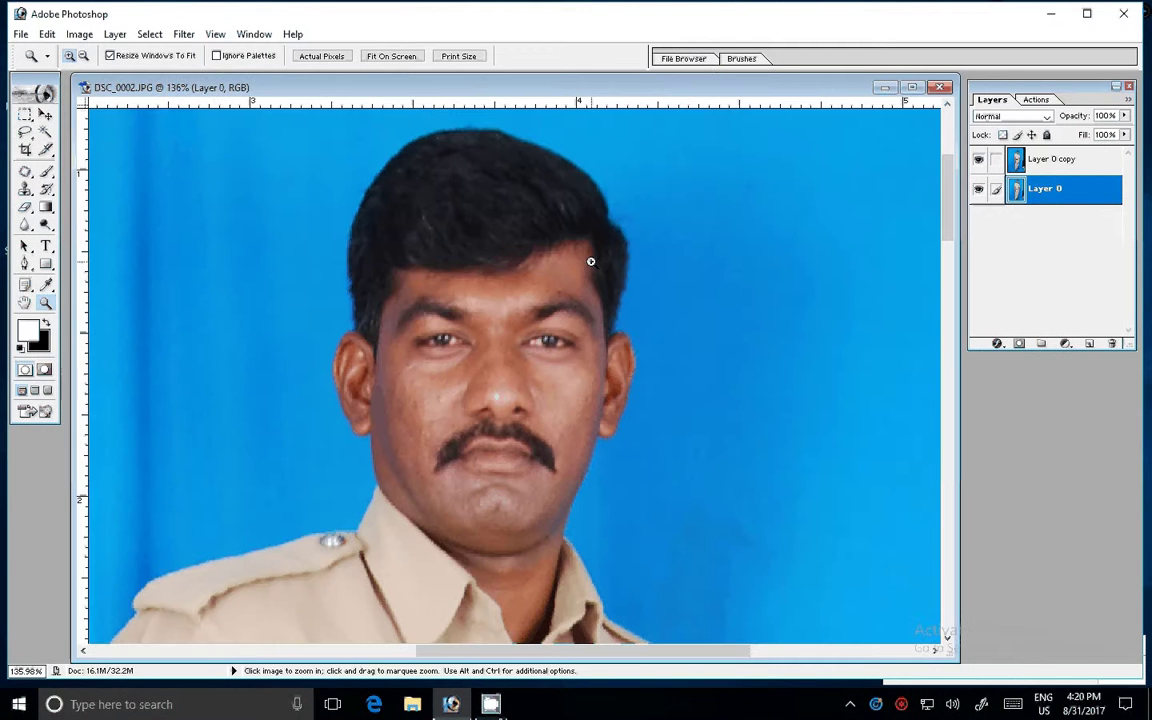
pyautogui.press('e')
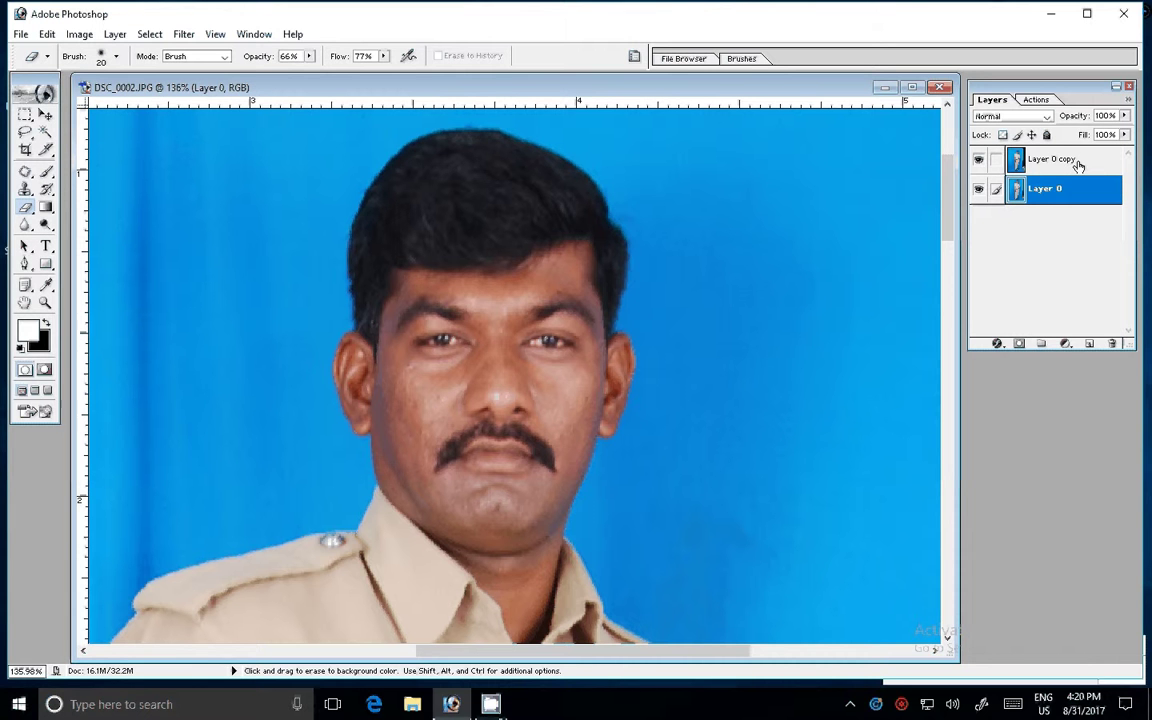
# - On Layer 0 copy, erase over the face and neck with a size-30 eraser brush
pyautogui.click(1078, 164)
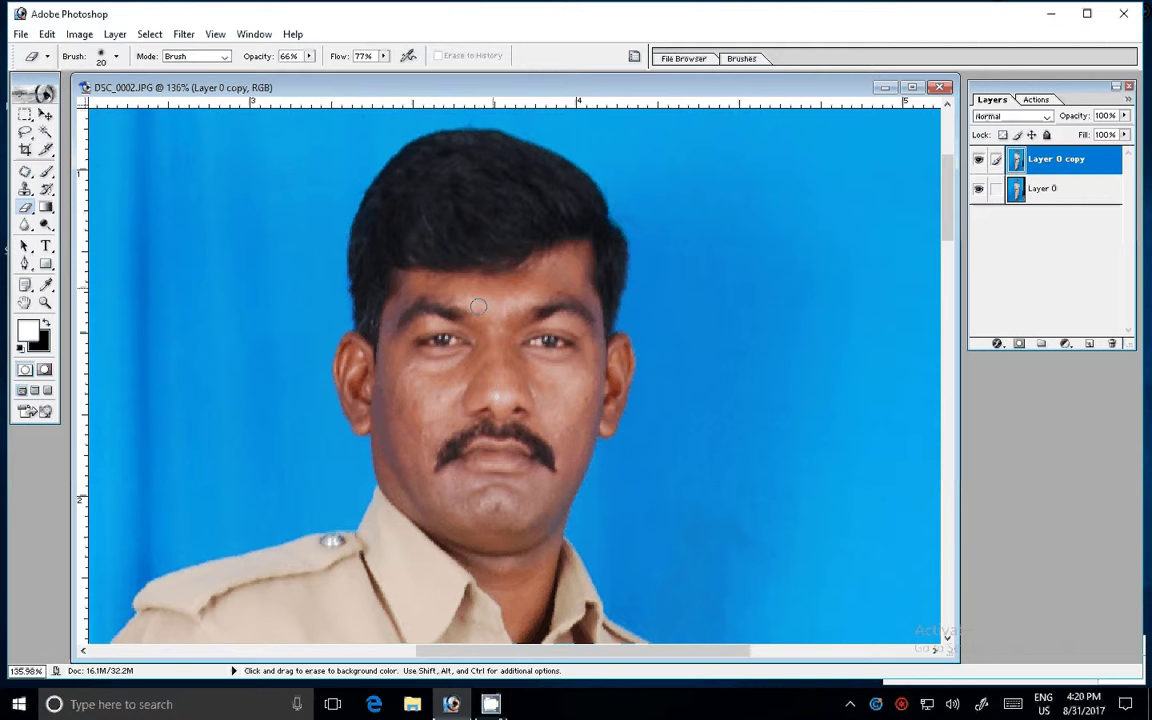
pyautogui.press(']')
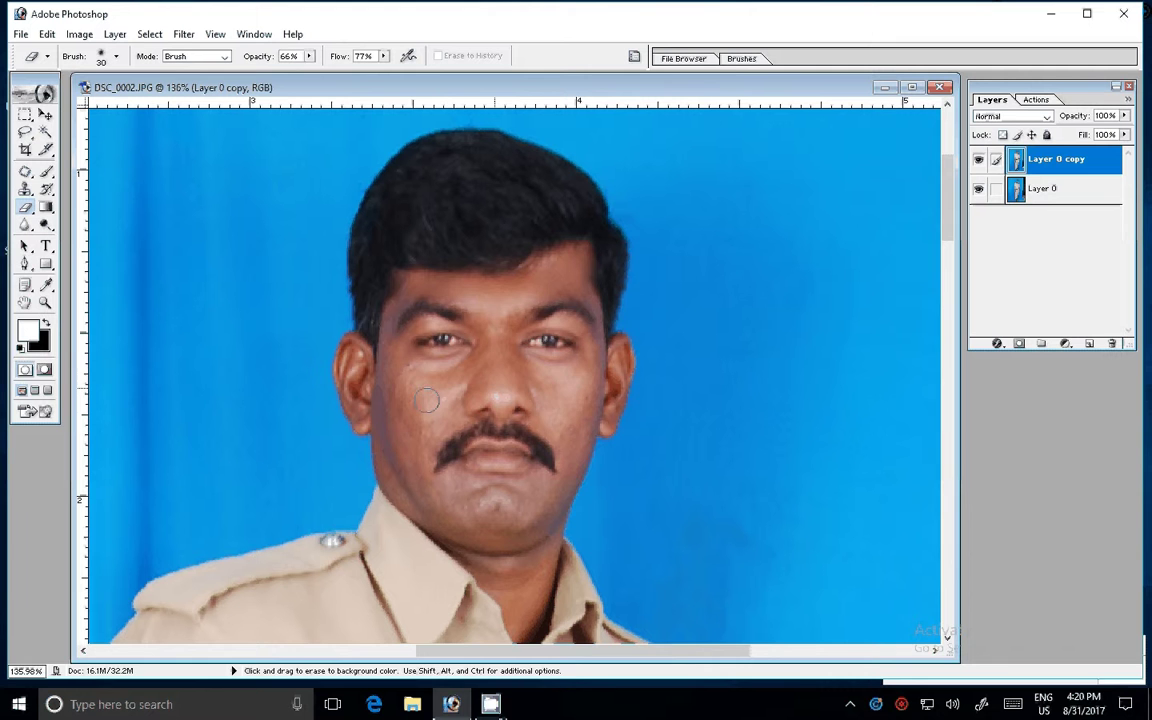
pyautogui.moveTo(426, 400); pyautogui.dragTo(426, 416)
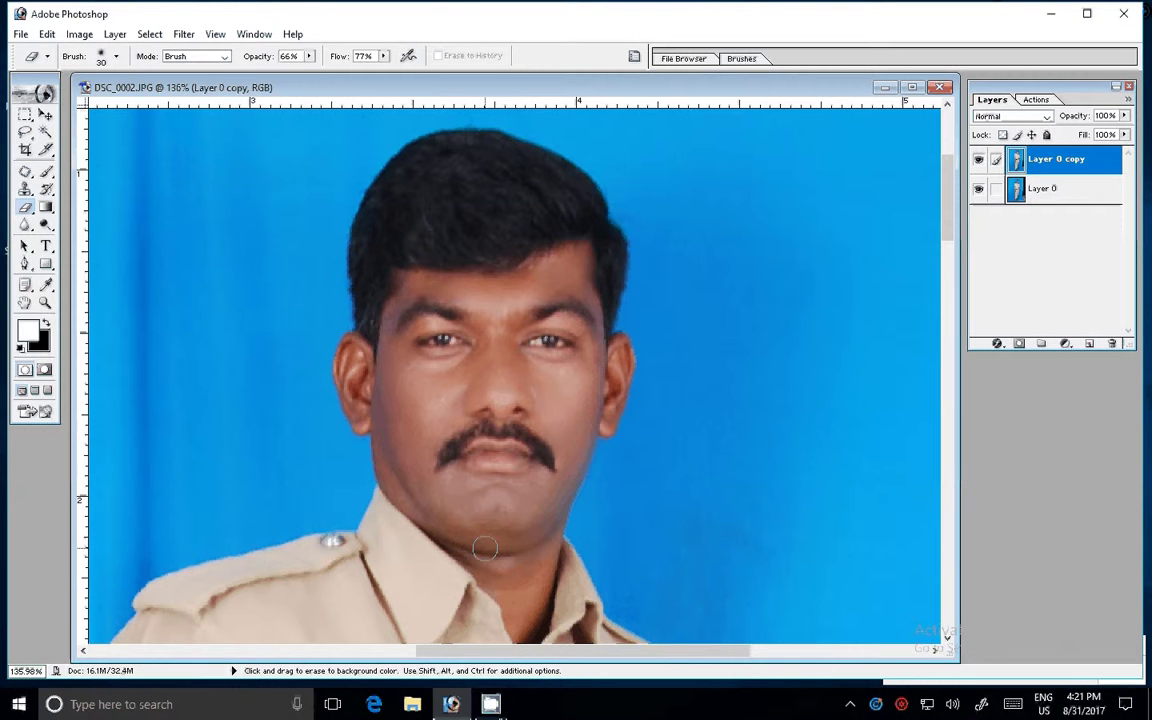
pyautogui.hotkey('alt', 'l')
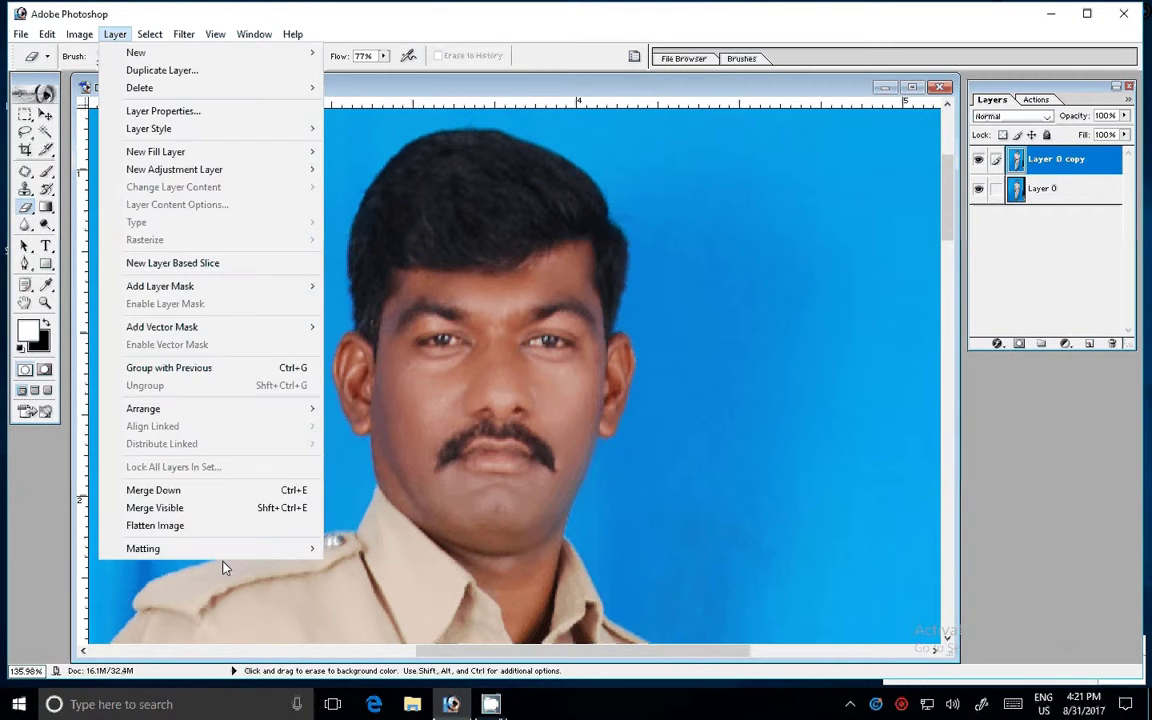
# - Flatten the image into one Background layer and zoom in on the face to 200%
pyautogui.click(177, 530)
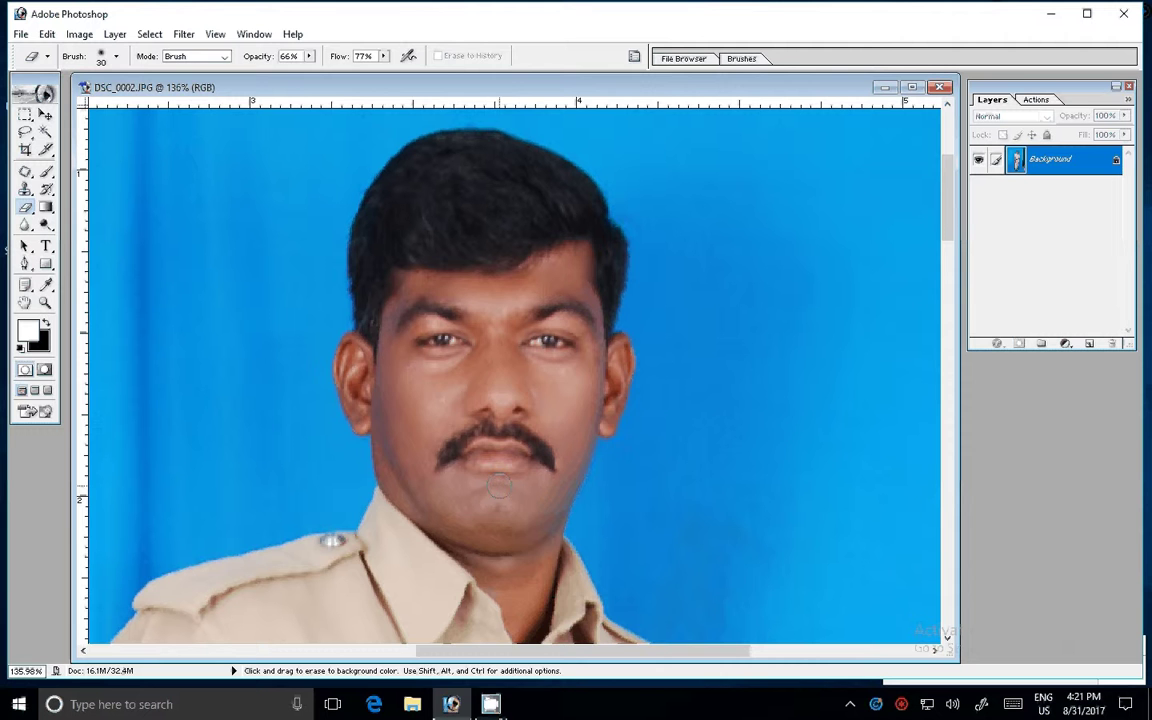
pyautogui.press('z')
pyautogui.click(489, 437)
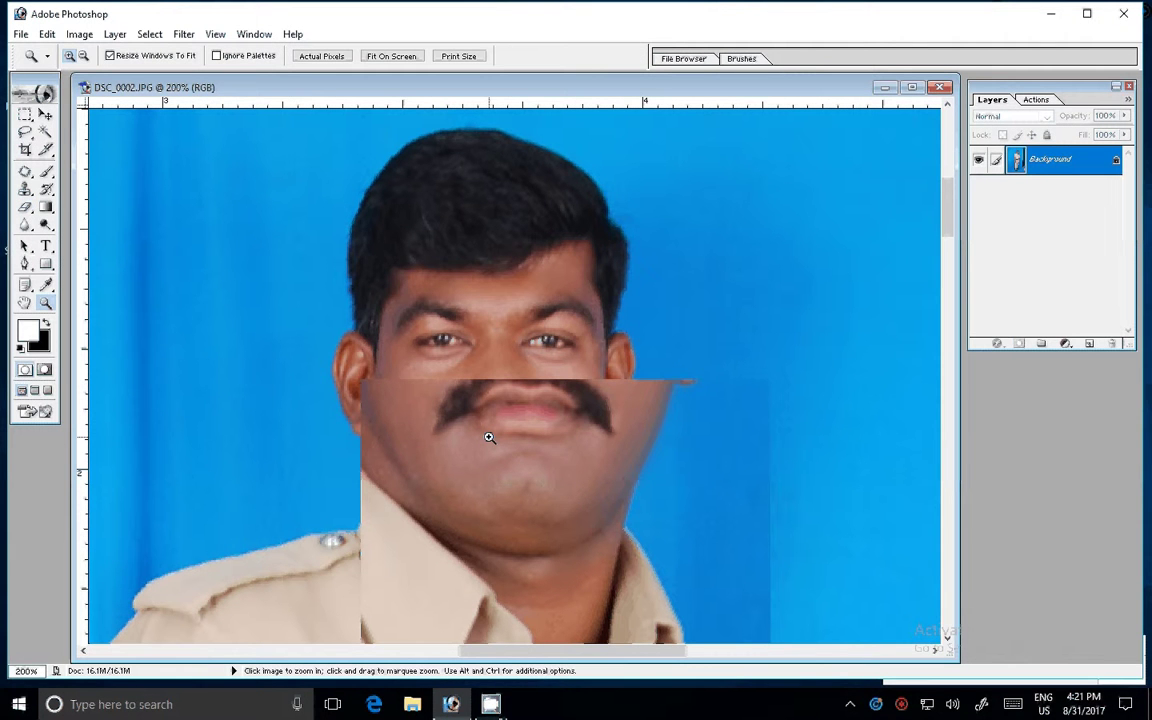
pyautogui.press('p')
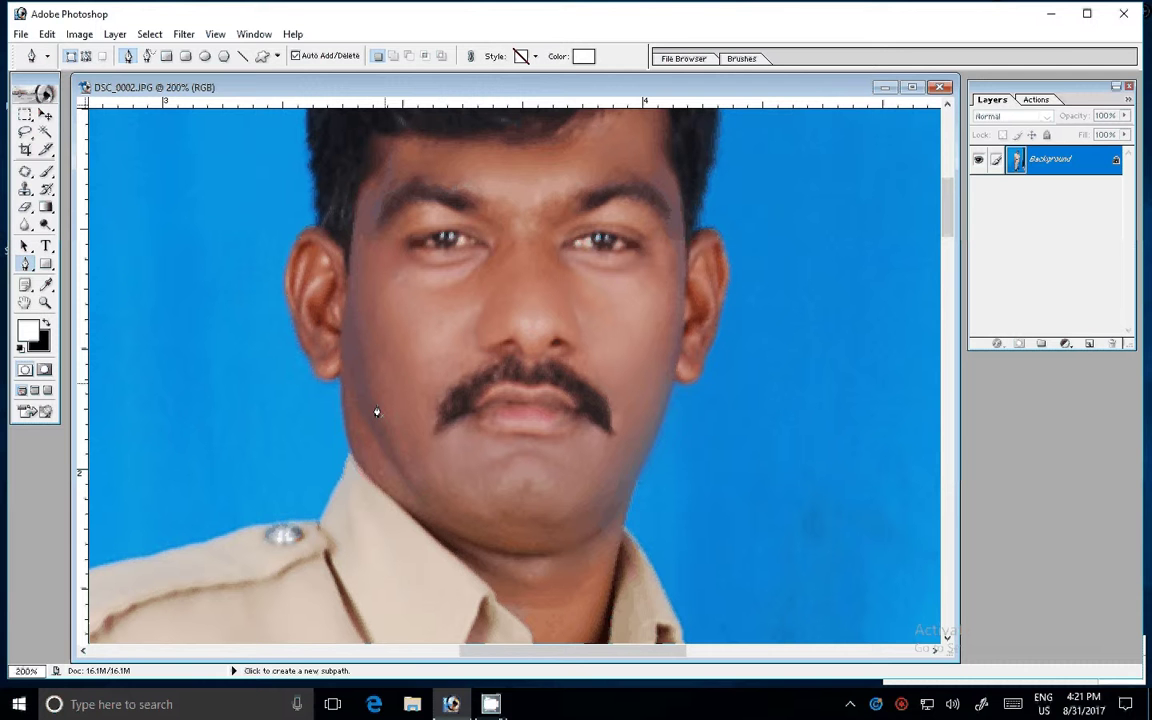
# - Place two stray Pen points on the left cheek, then remove the accidental white shape
pyautogui.click(376, 411)
pyautogui.click(408, 290)
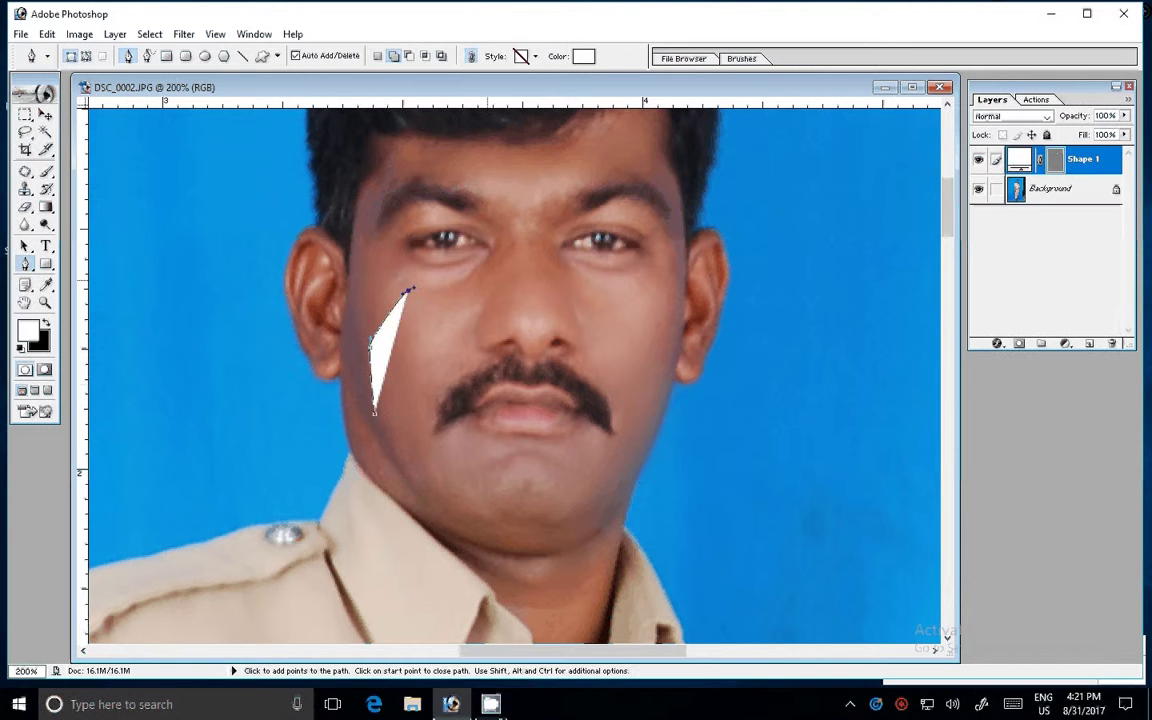
pyautogui.rightClick(486, 293)
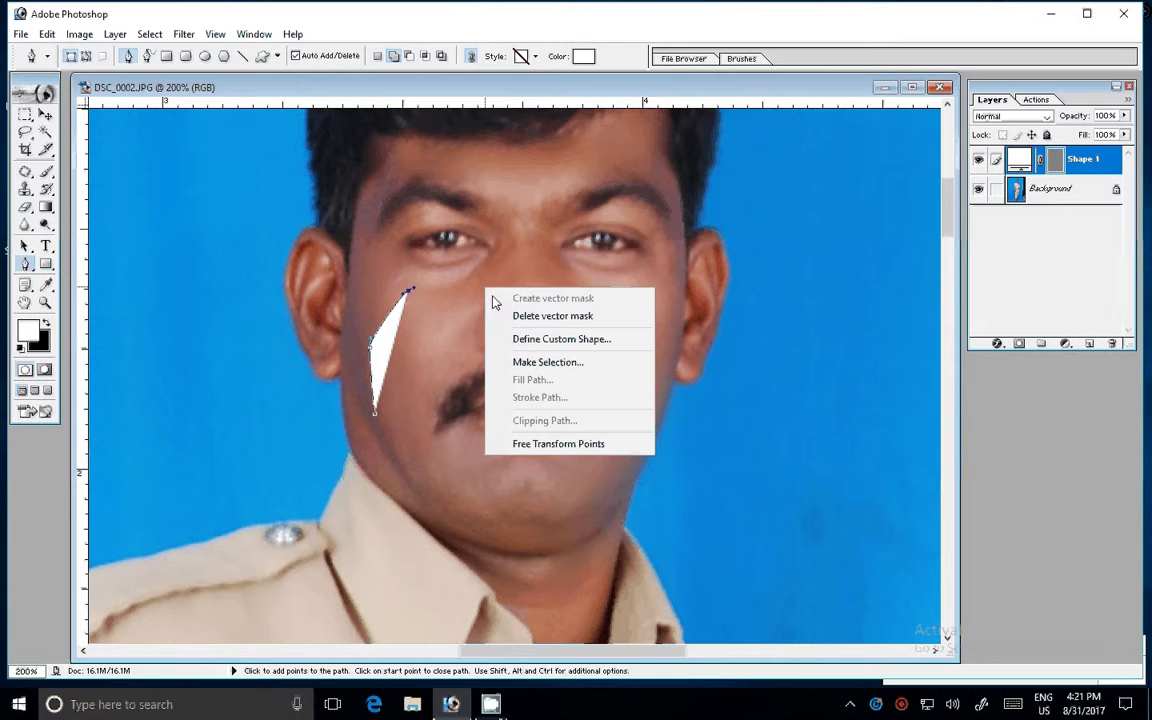
pyautogui.click(445, 236)
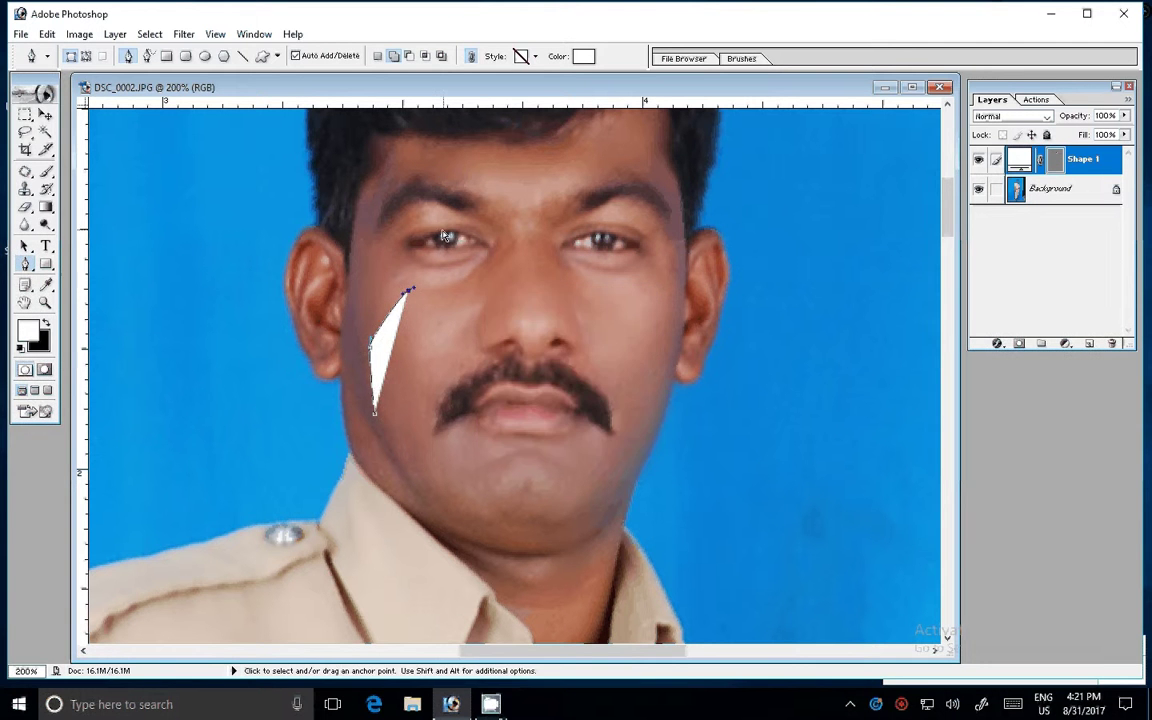
pyautogui.press('Delete')
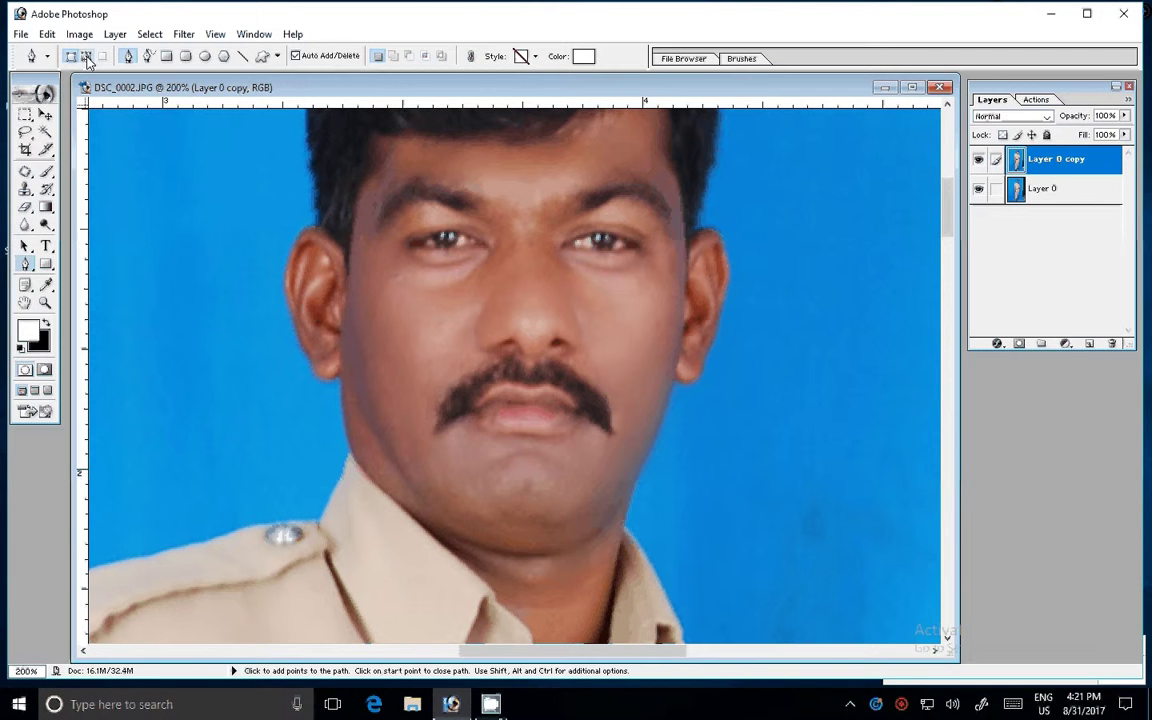
# - In Paths mode, trace from the left shoulder up the neck, jaw and ear to its top
pyautogui.click(87, 57)
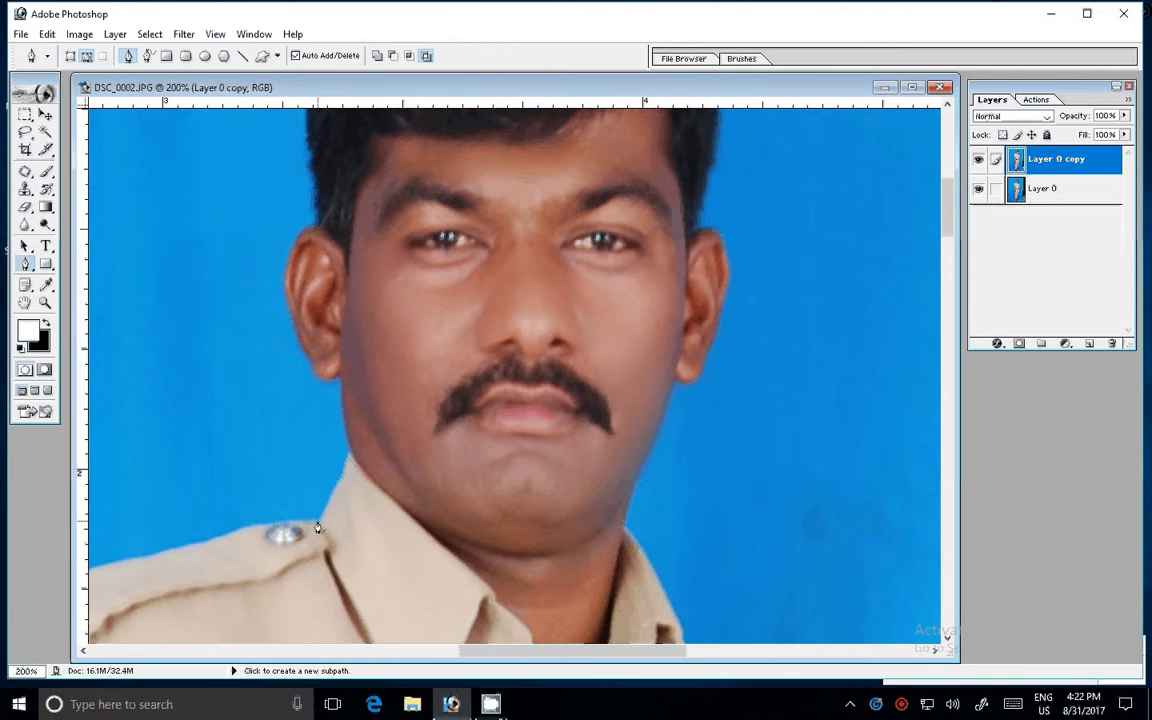
pyautogui.click(317, 522)
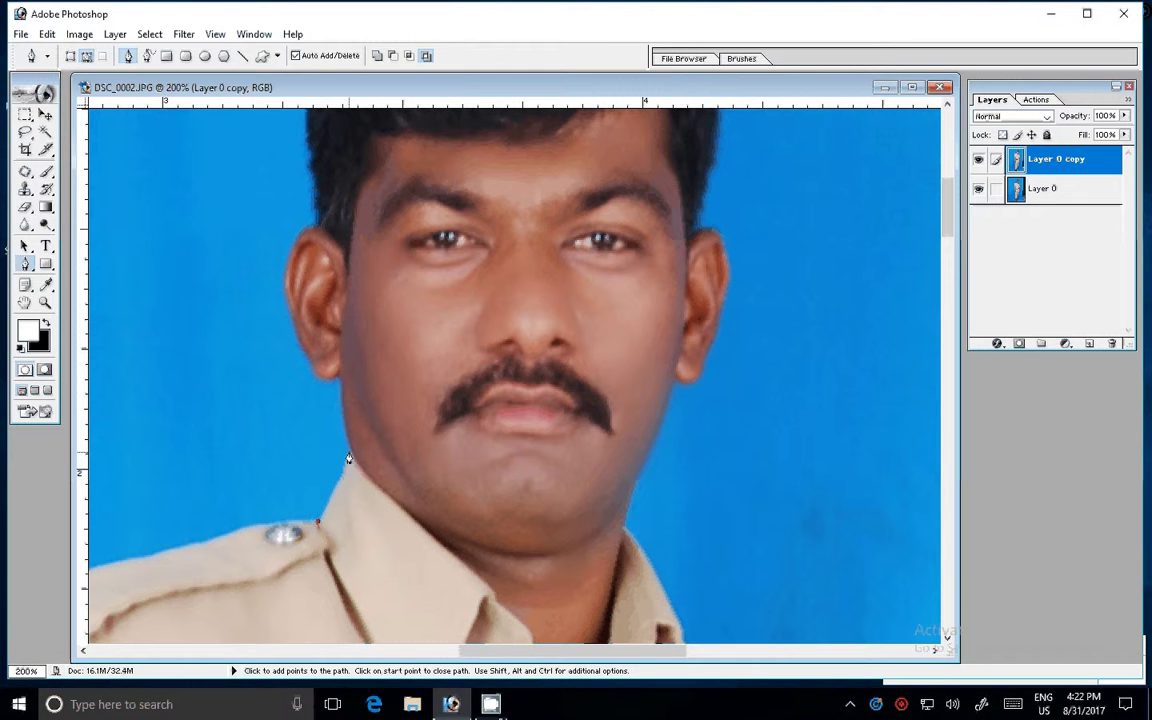
pyautogui.click(349, 448)
pyautogui.click(342, 410)
pyautogui.click(341, 374)
pyautogui.click(315, 374)
pyautogui.click(303, 351)
pyautogui.click(284, 290)
pyautogui.click(313, 233)
# - Curve the path over the top of the hair and down its right side to the earlobe
pyautogui.moveTo(313, 233); pyautogui.dragTo(174, 421)
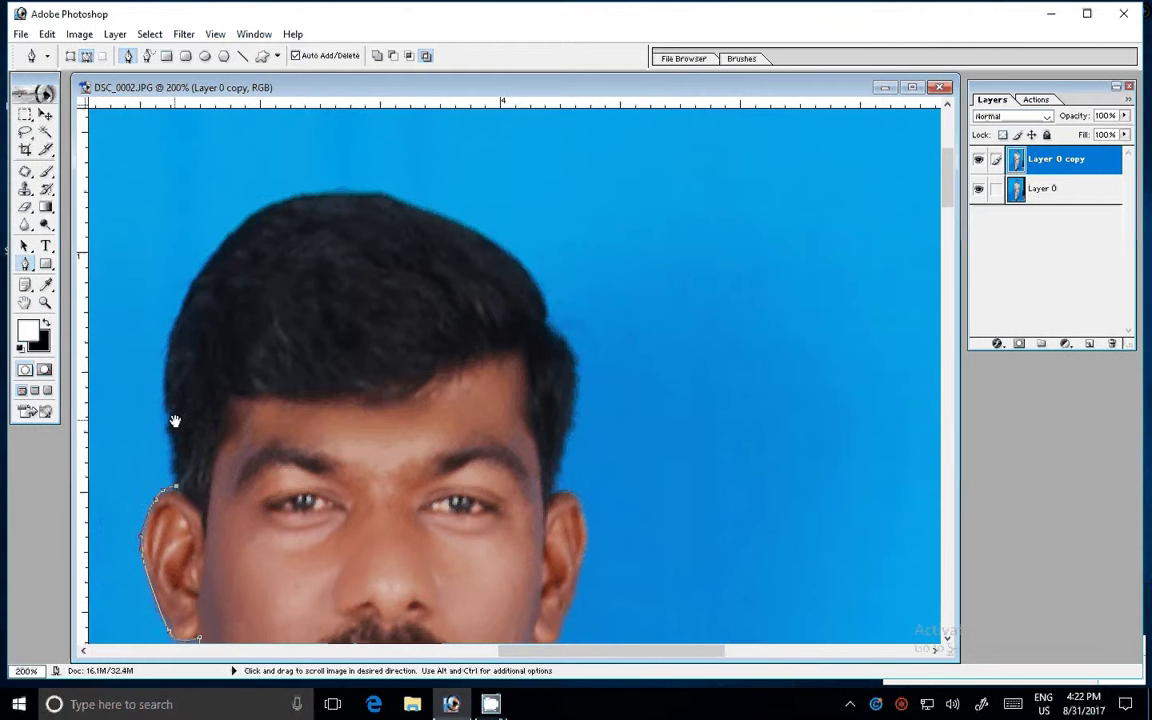
pyautogui.click(172, 333)
pyautogui.click(187, 285)
pyautogui.click(300, 201)
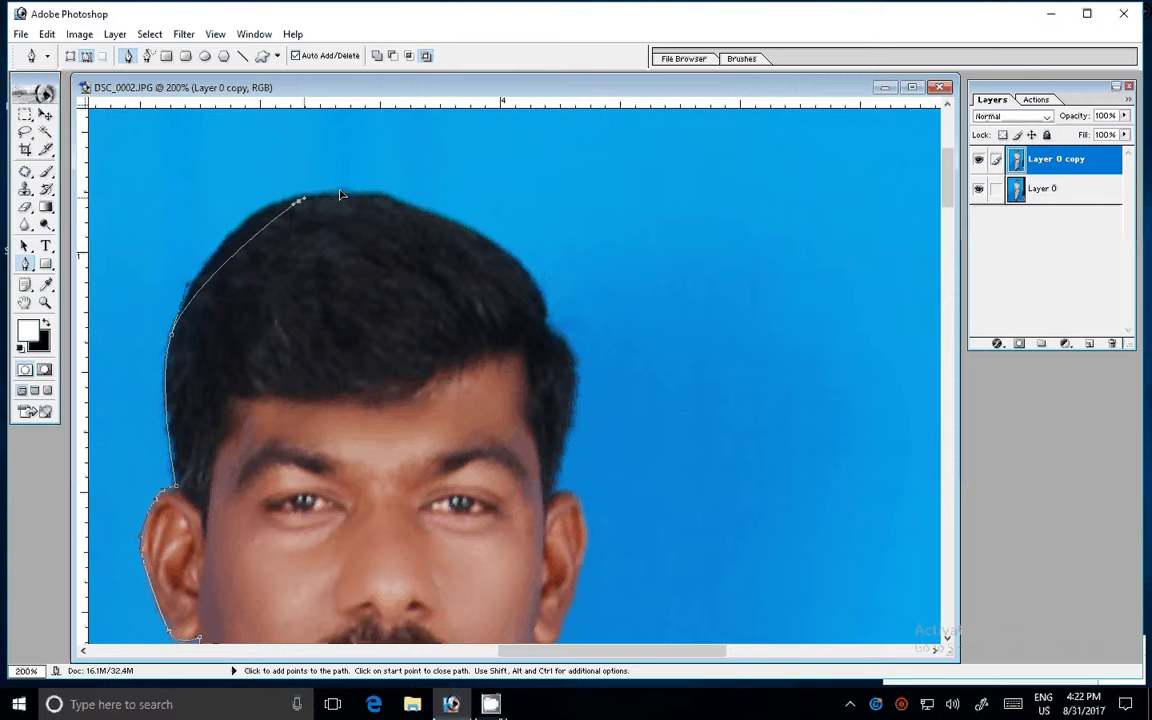
pyautogui.moveTo(499, 246); pyautogui.dragTo(533, 278)
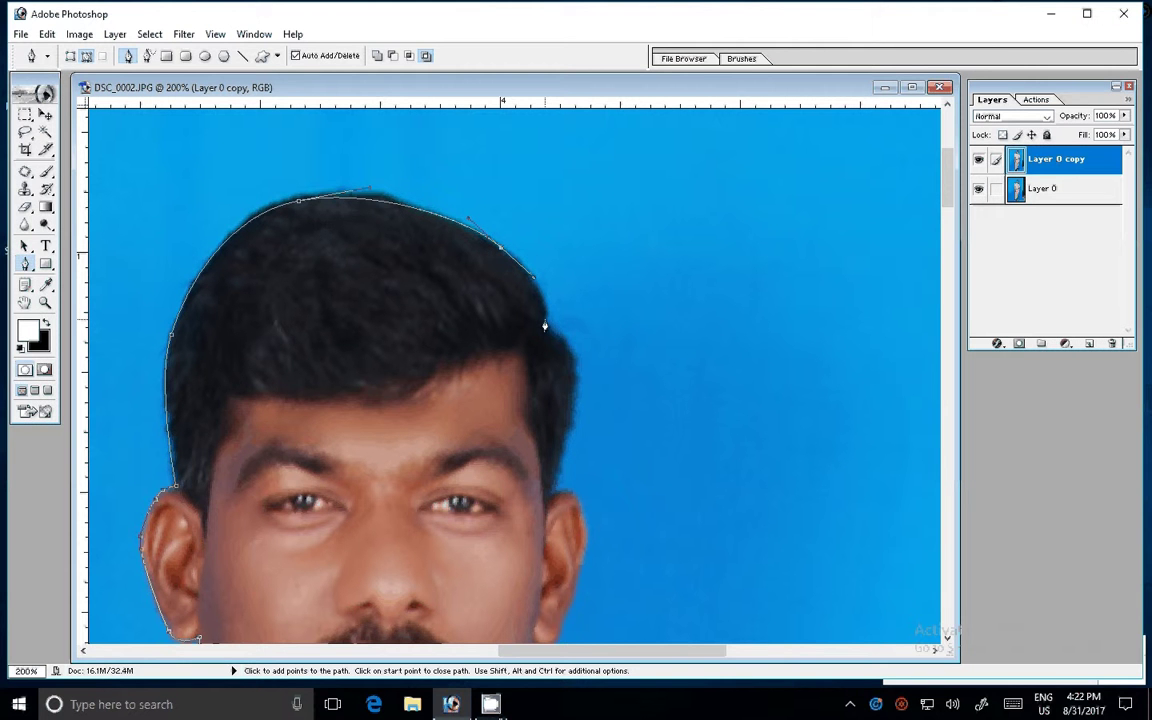
pyautogui.click(546, 319)
pyautogui.moveTo(574, 360); pyautogui.dragTo(576, 382)
pyautogui.click(561, 459)
pyautogui.moveTo(552, 497); pyautogui.dragTo(582, 561)
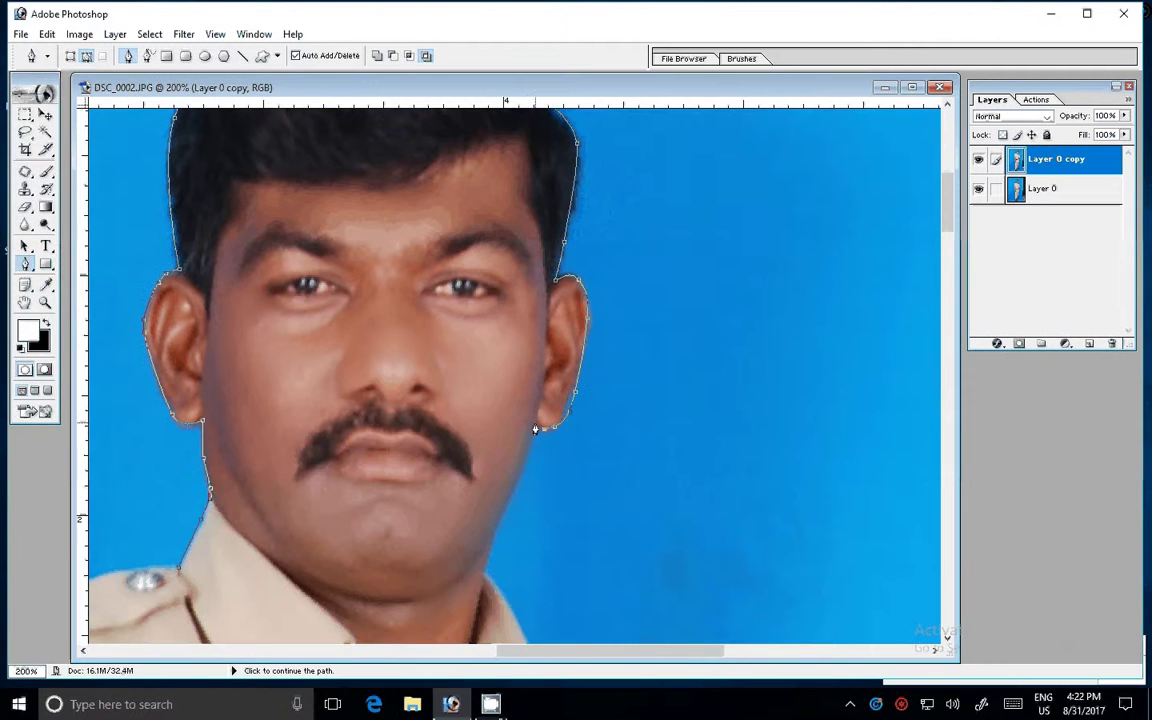
pyautogui.click(535, 429)
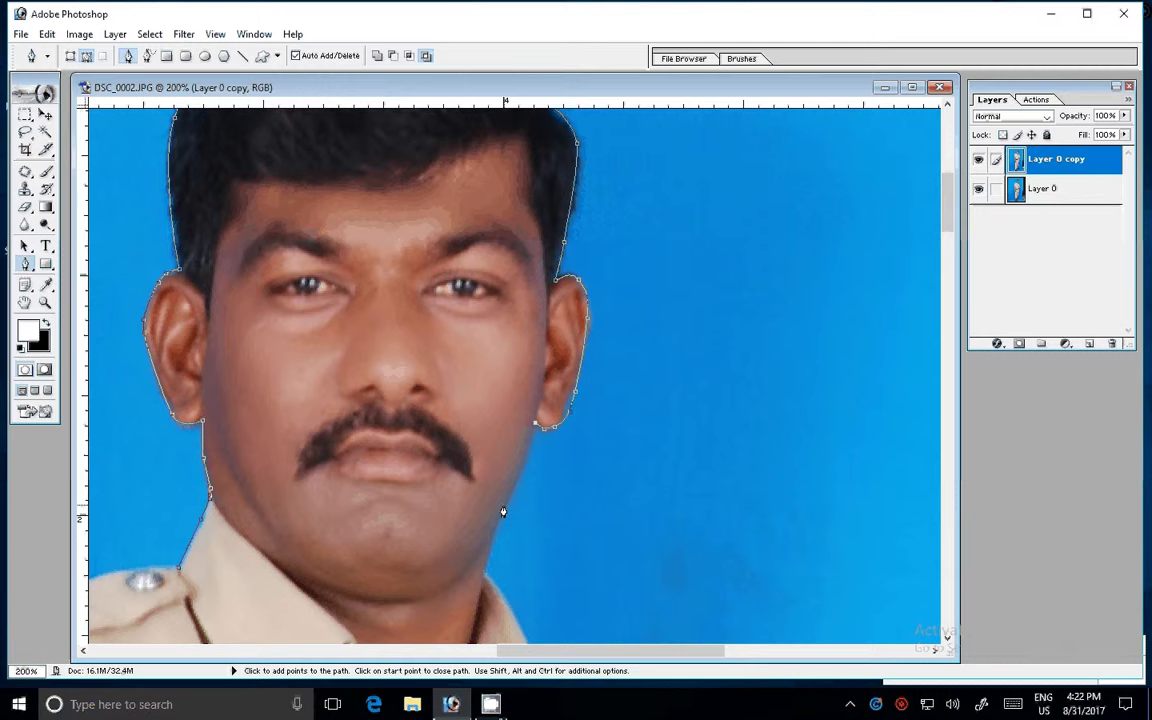
# - Trace the path down the right shoulder and sleeve to the bottom of the cuff
pyautogui.moveTo(545, 611); pyautogui.dragTo(455, 341)
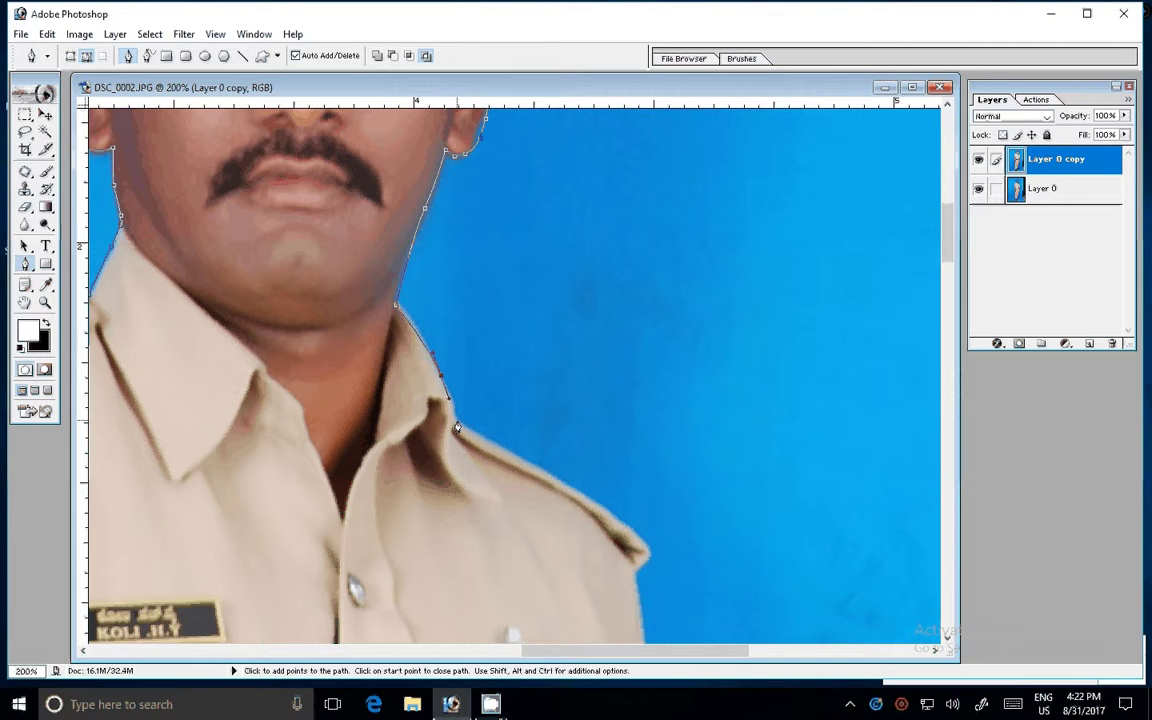
pyautogui.moveTo(661, 559); pyautogui.dragTo(571, 259)
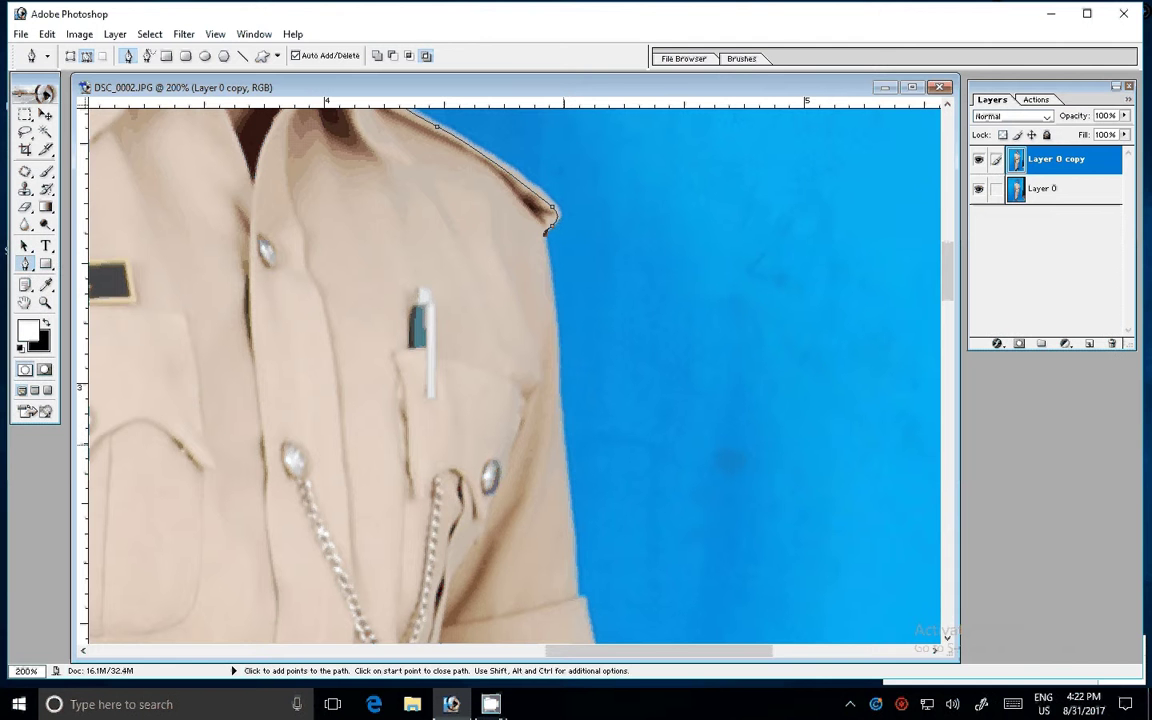
pyautogui.click(563, 444)
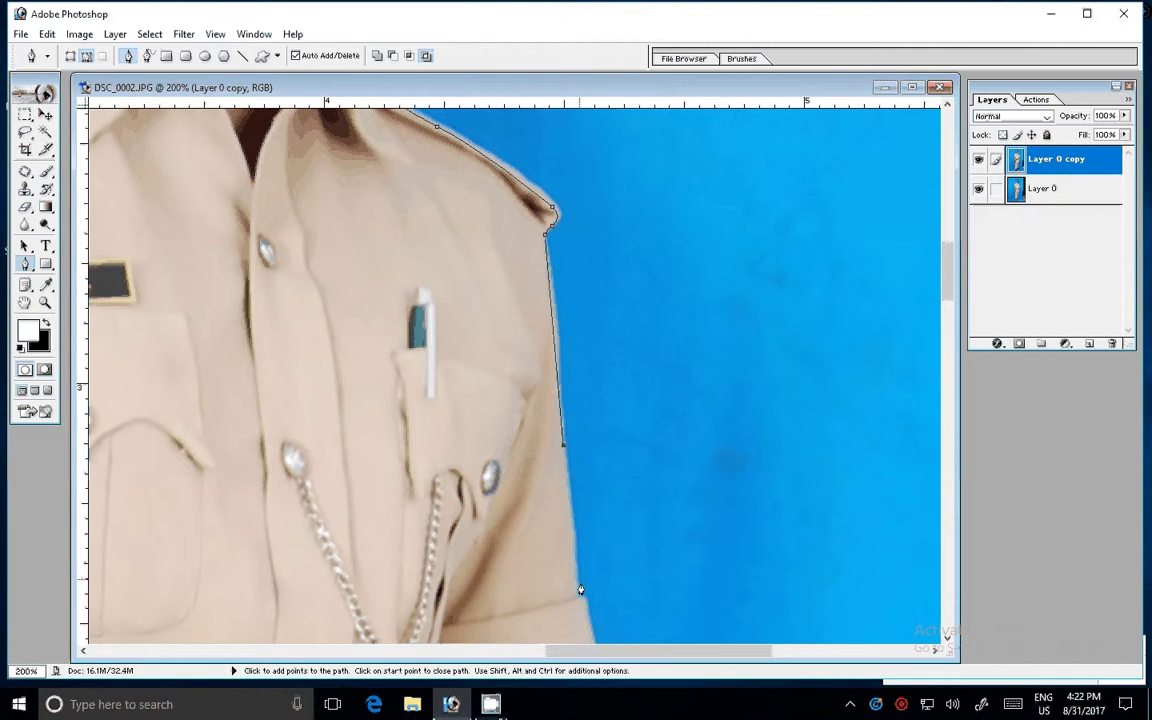
pyautogui.click(580, 590)
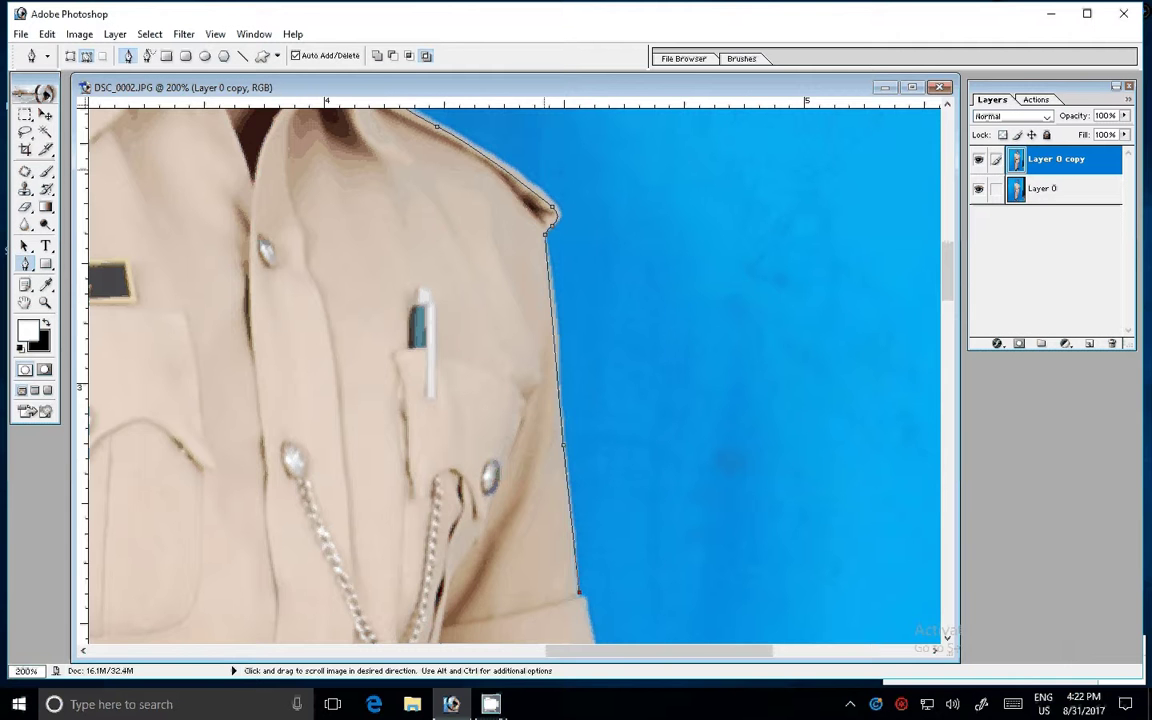
pyautogui.moveTo(580, 590); pyautogui.dragTo(522, 224)
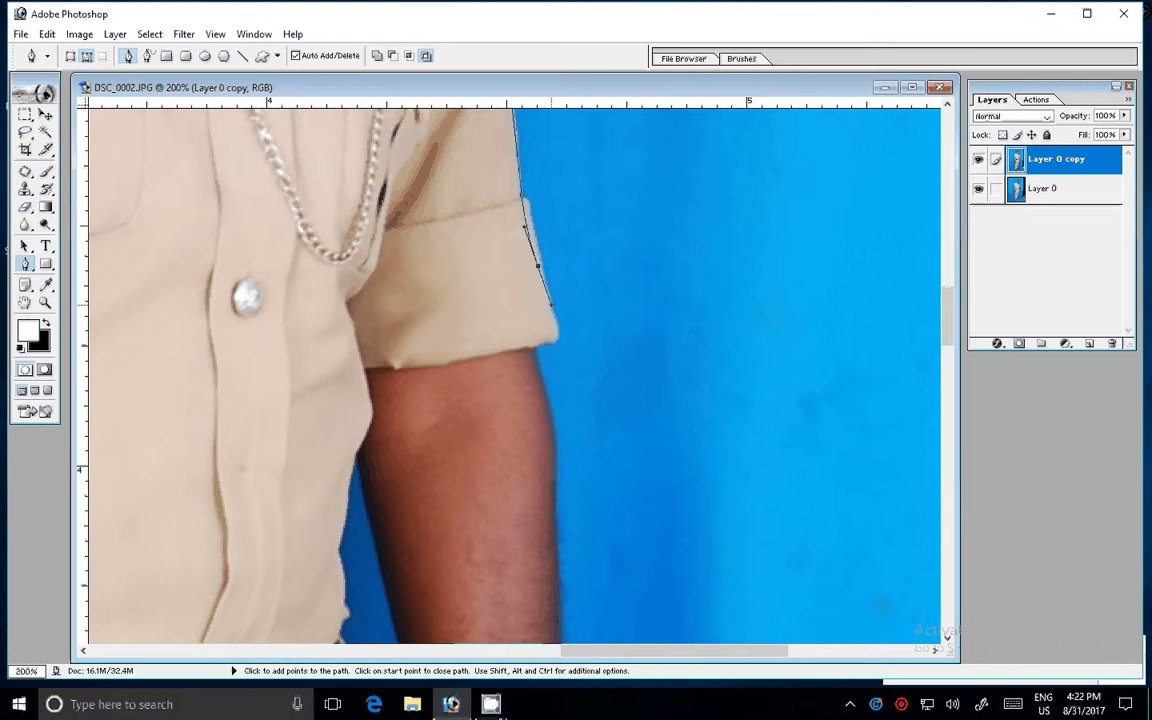
pyautogui.moveTo(554, 328); pyautogui.dragTo(532, 346)
pyautogui.scroll(-5, 517, 538)
pyautogui.moveTo(516, 508); pyautogui.dragTo(517, 538)
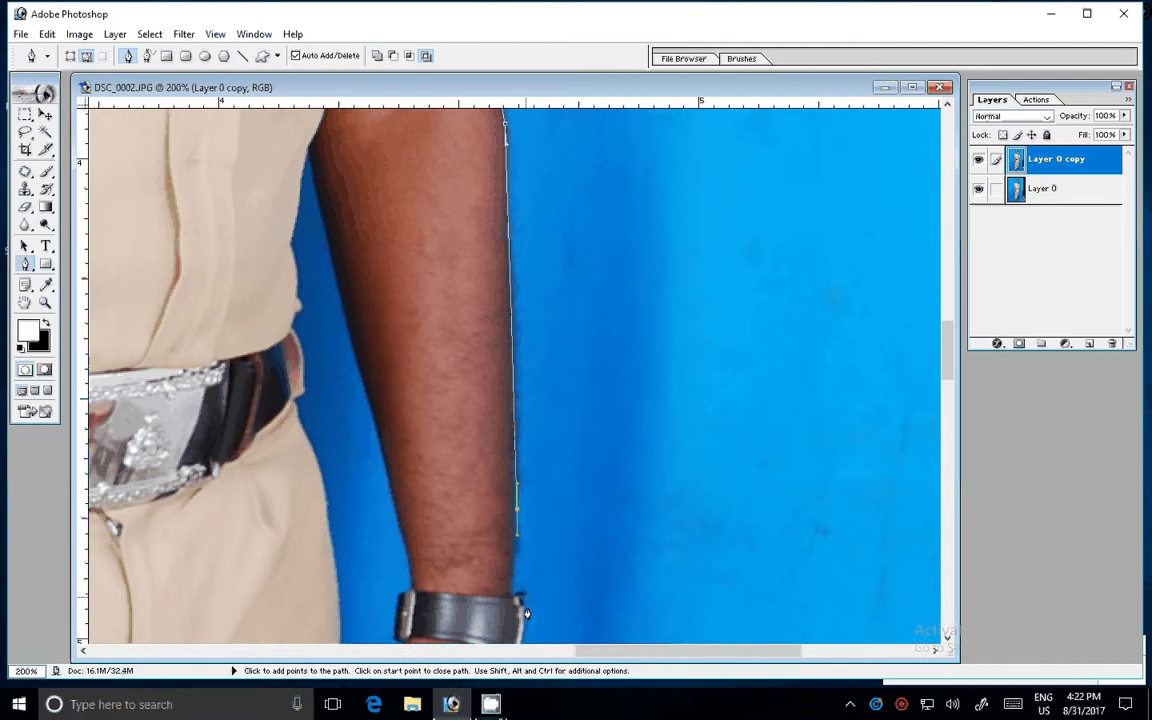
# - Outline the watch and wrist, anchoring at the watch's top-left corner
pyautogui.moveTo(527, 614); pyautogui.dragTo(553, 333)
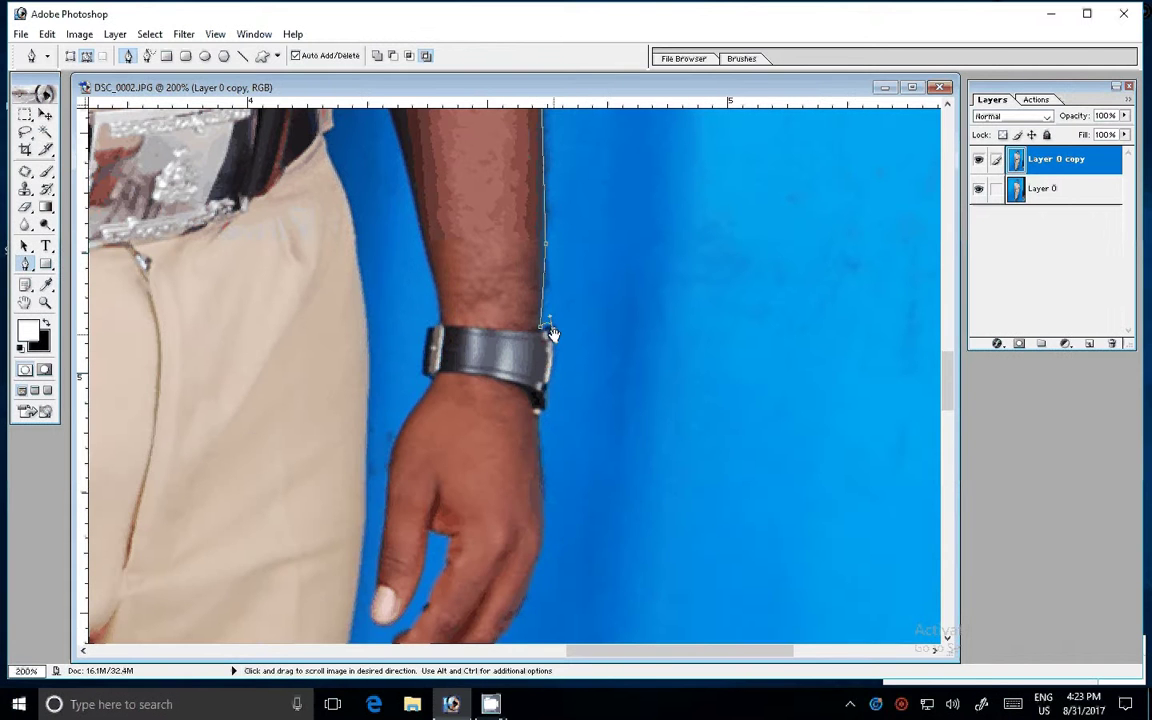
pyautogui.click(540, 412)
pyautogui.moveTo(544, 534); pyautogui.dragTo(543, 553)
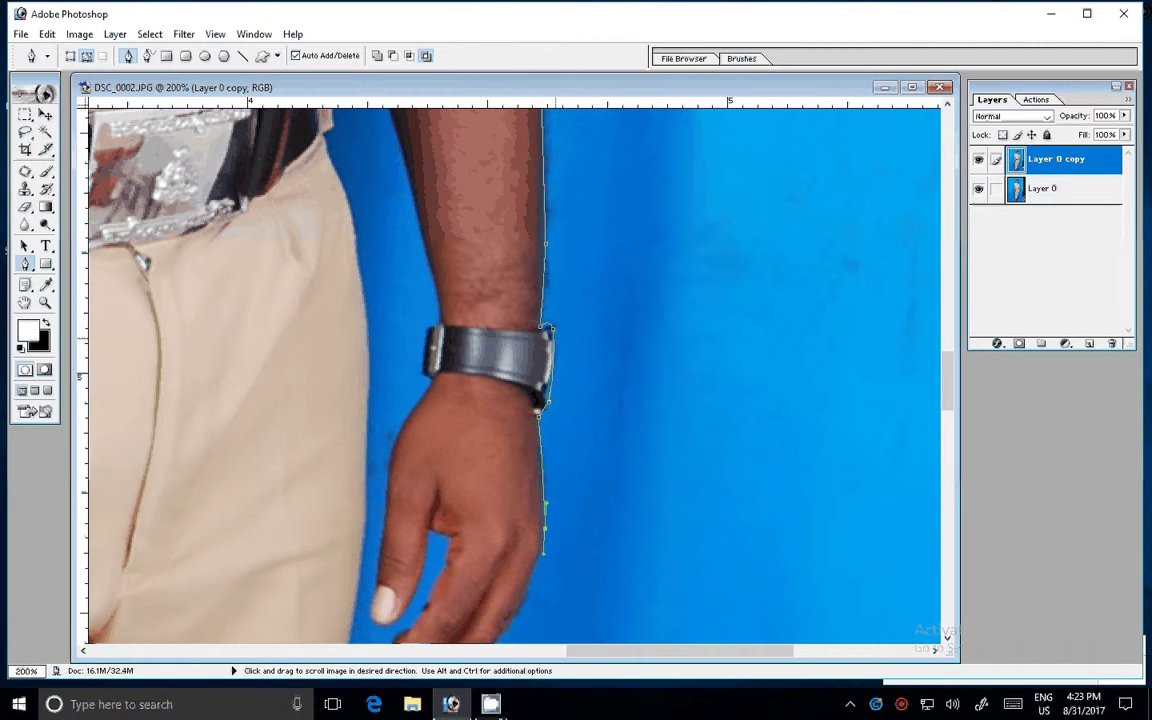
pyautogui.moveTo(500, 629); pyautogui.dragTo(540, 404)
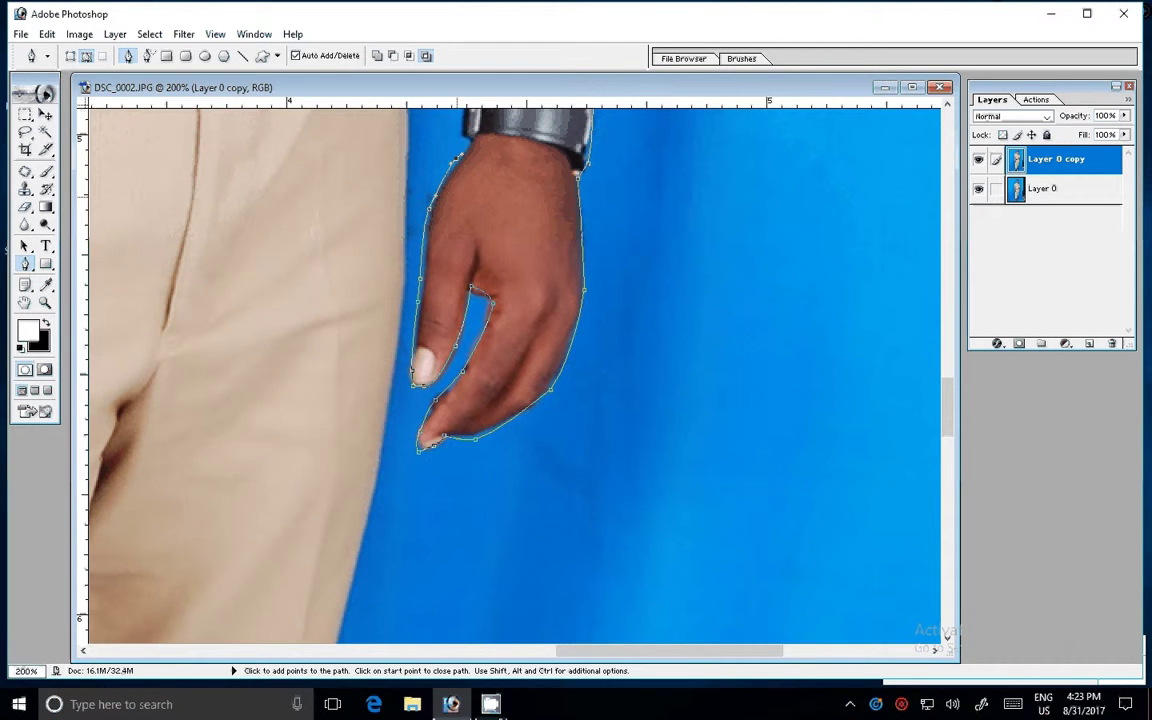
pyautogui.moveTo(475, 205); pyautogui.dragTo(468, 355)
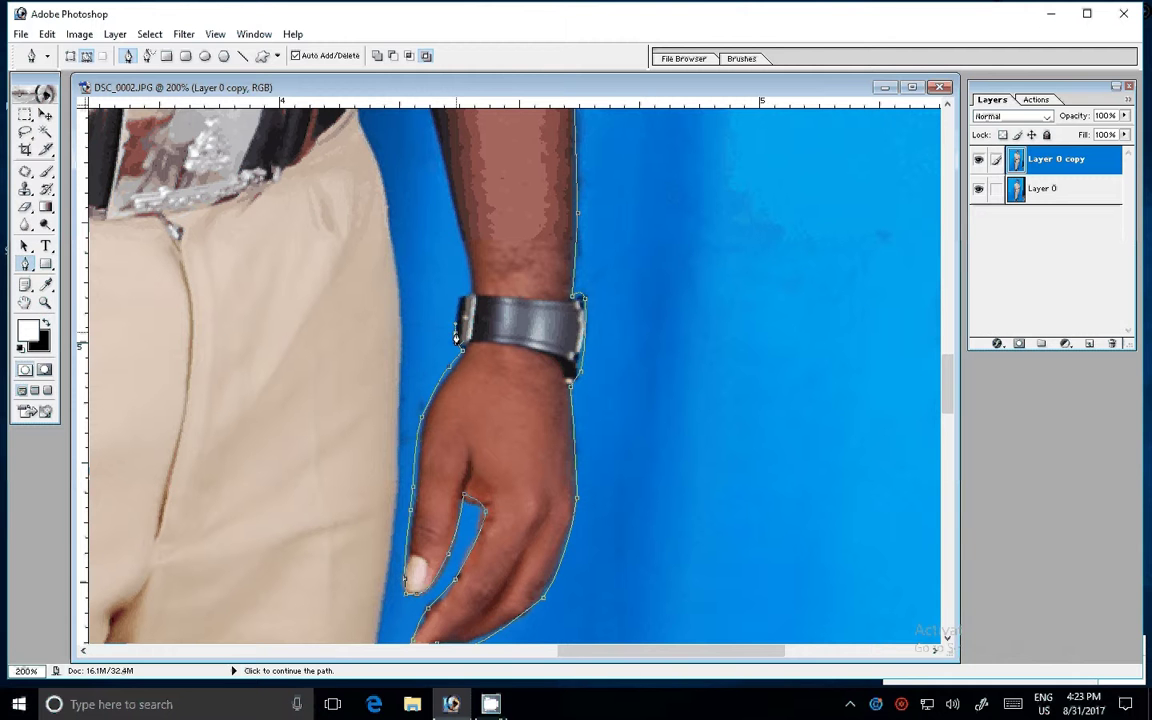
pyautogui.click(466, 297)
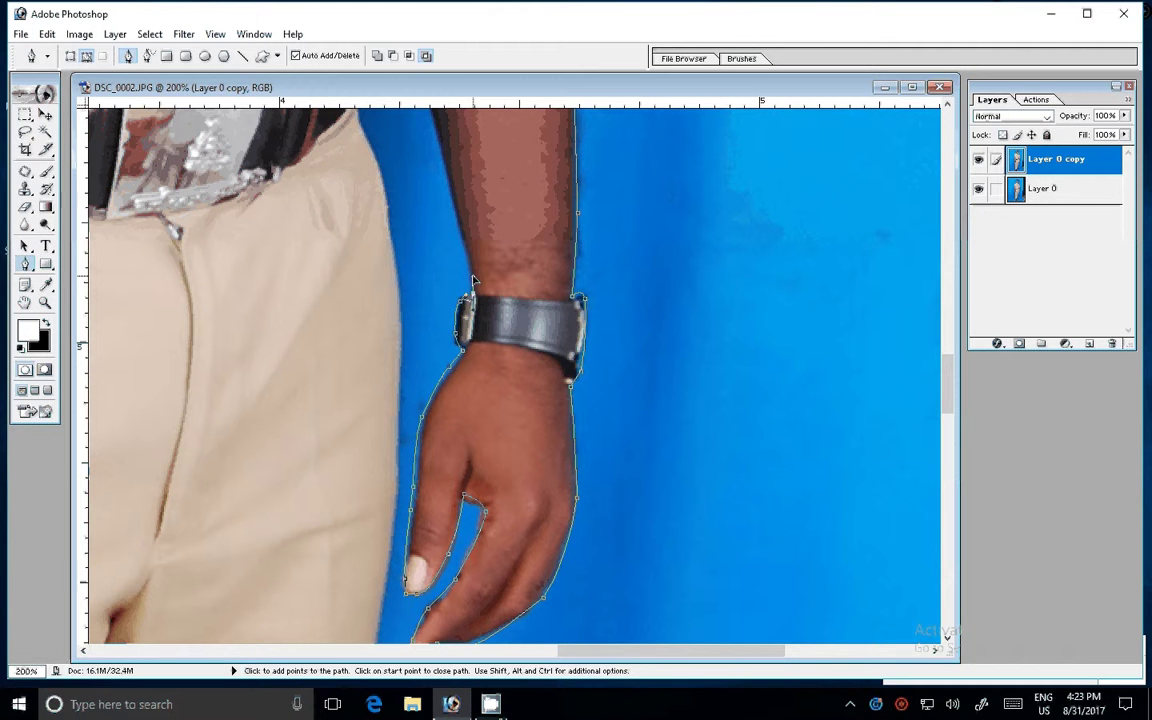
# - Add three anchors down the trouser edge below the belt, panning around the arm and hand
pyautogui.press('space')
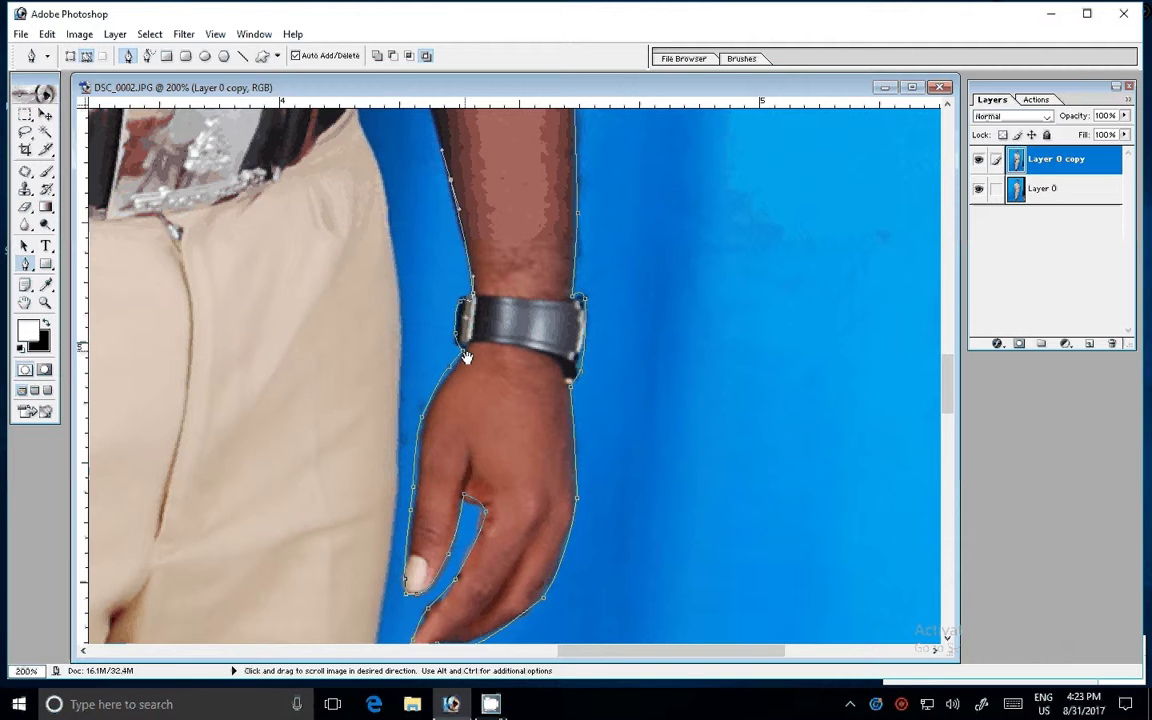
pyautogui.moveTo(466, 357); pyautogui.dragTo(495, 582)
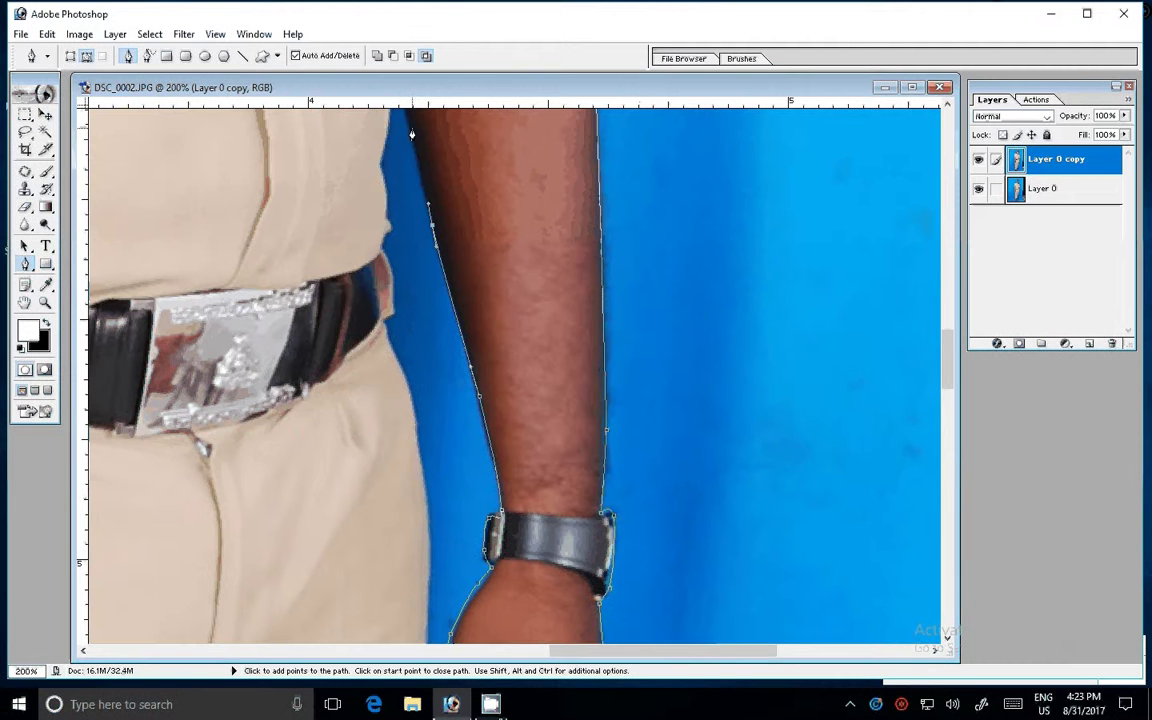
pyautogui.press('space')
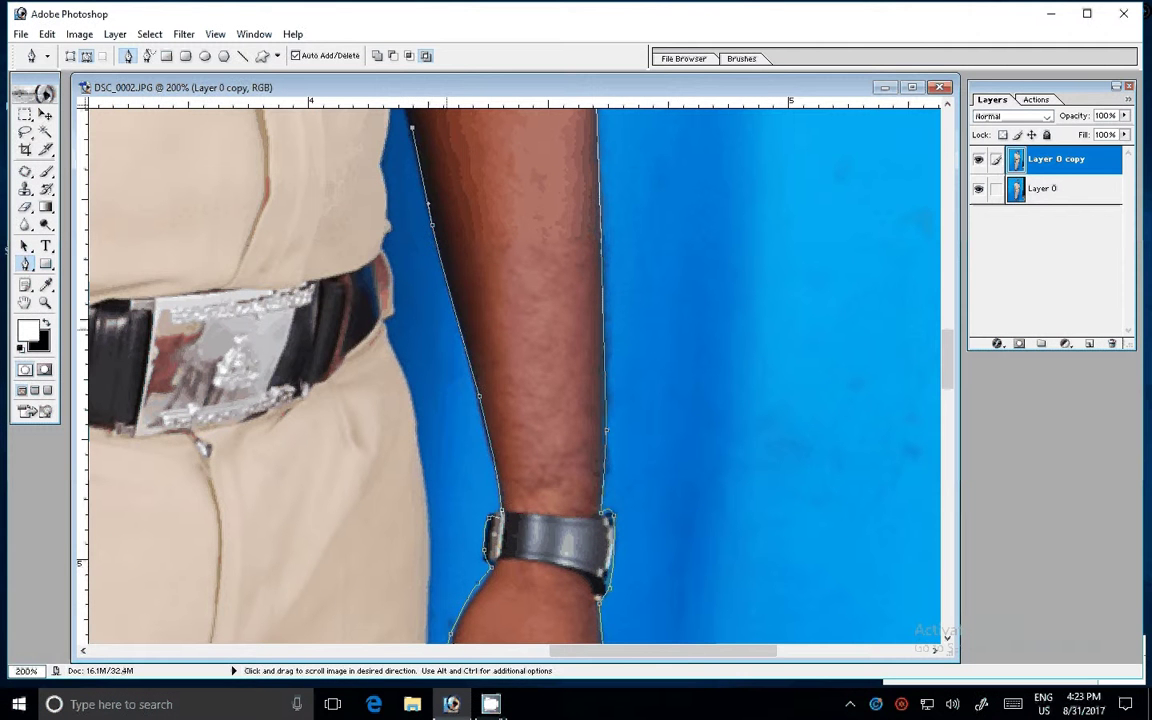
pyautogui.moveTo(381, 186); pyautogui.dragTo(401, 376)
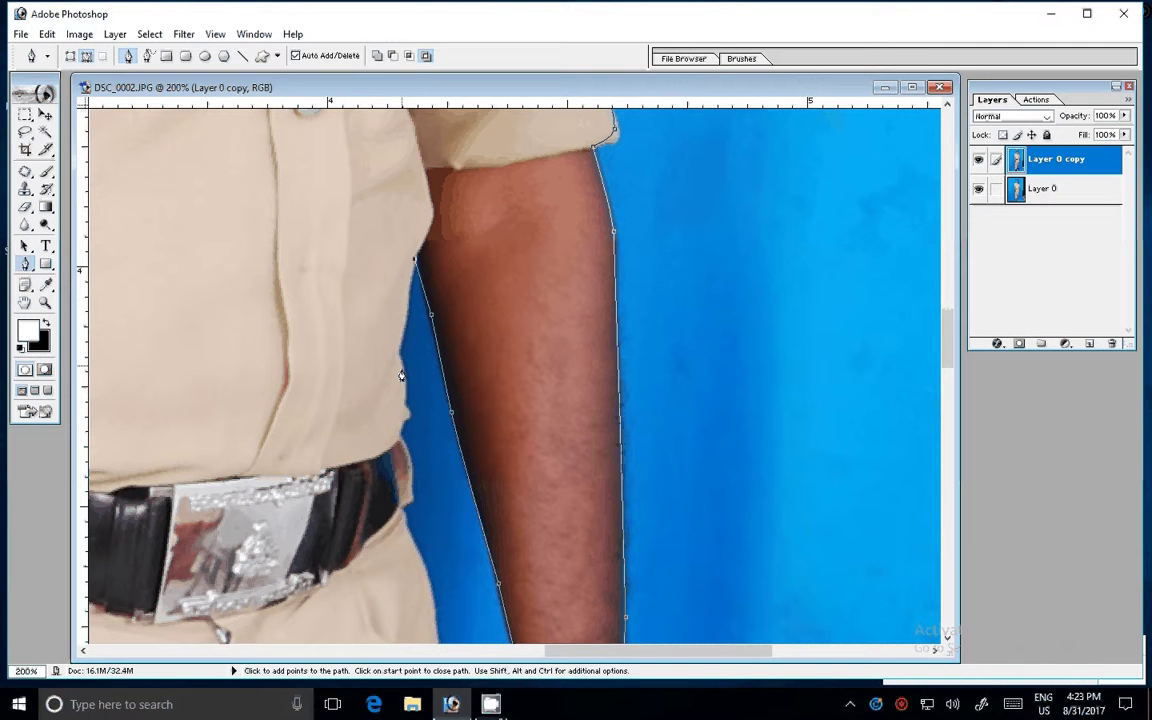
pyautogui.moveTo(418, 610); pyautogui.dragTo(443, 300)
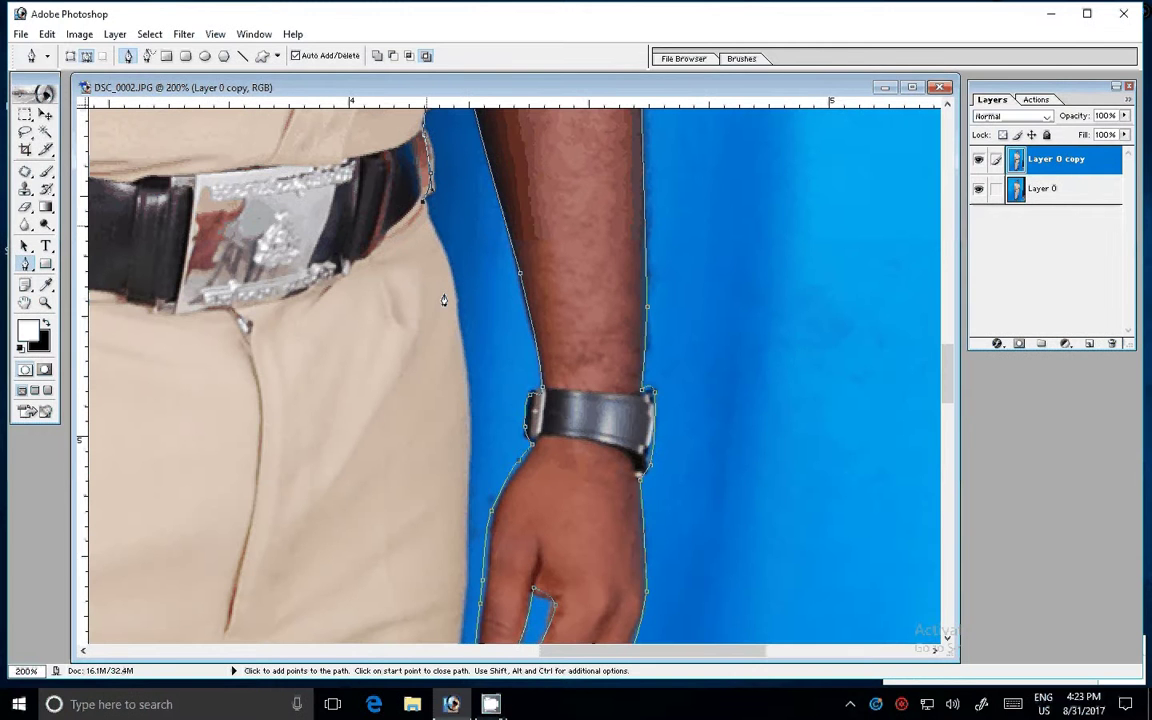
pyautogui.click(449, 289)
pyautogui.click(466, 457)
pyautogui.click(466, 518)
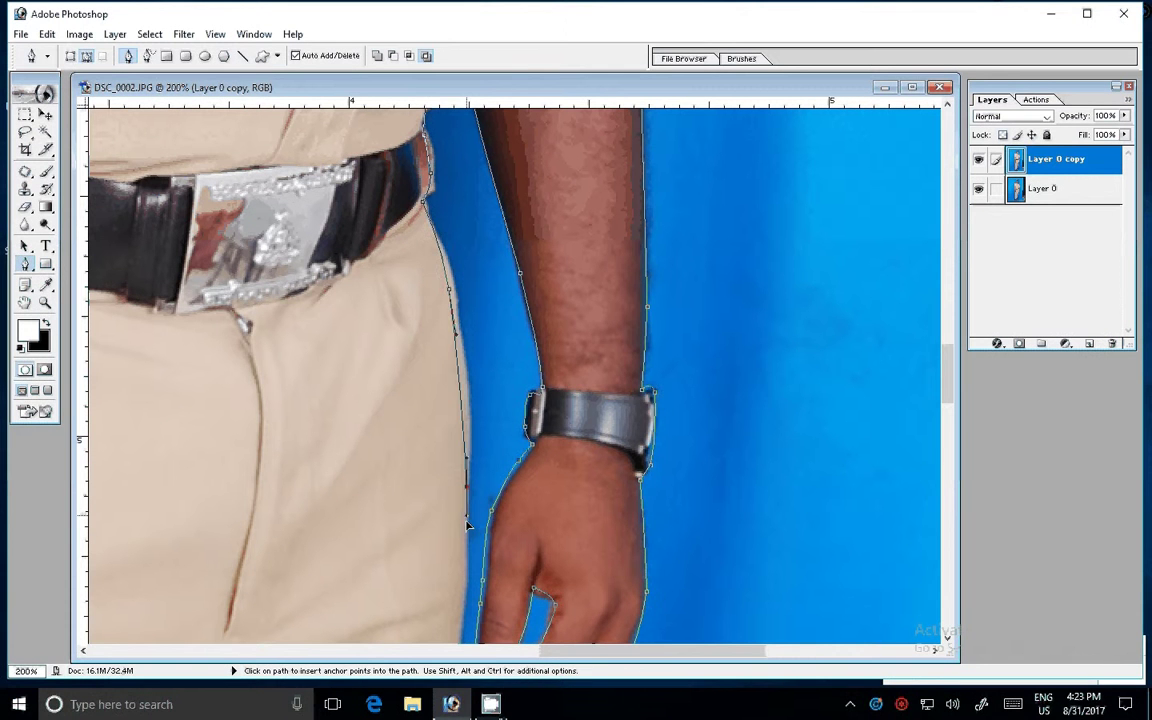
pyautogui.press('space')
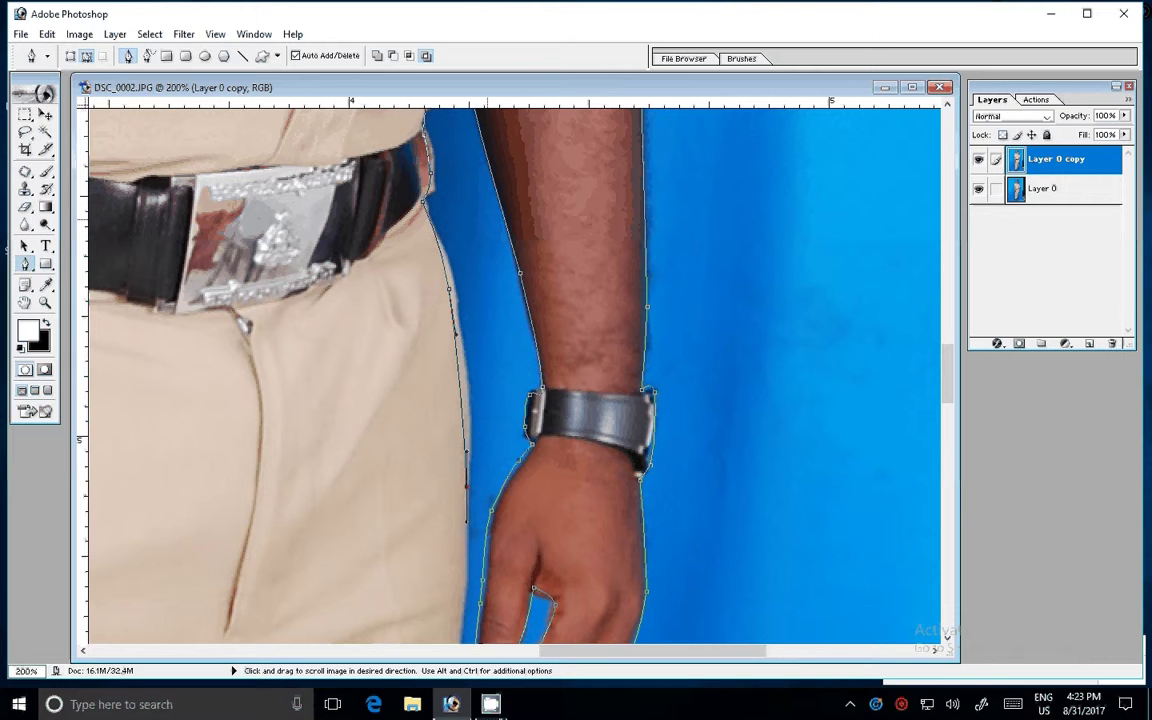
pyautogui.moveTo(480, 515); pyautogui.dragTo(507, 245)
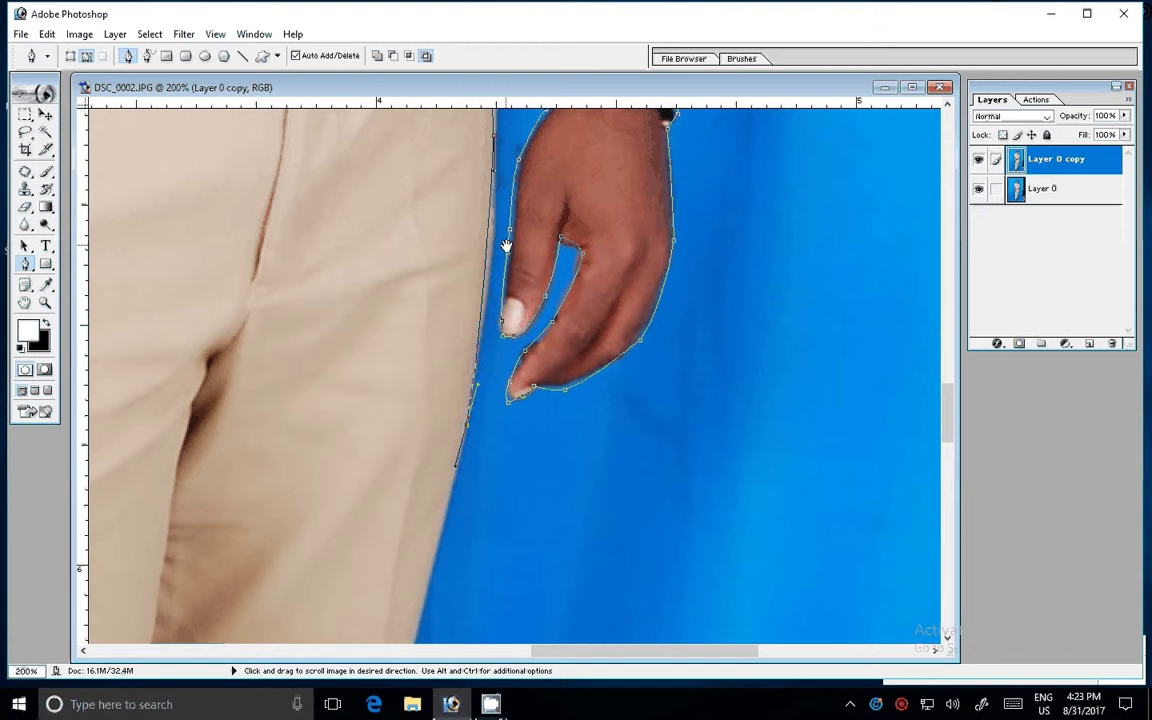
# - Extend the path down the trouser leg and along its hem with five anchors
pyautogui.moveTo(507, 245); pyautogui.dragTo(490, 224)
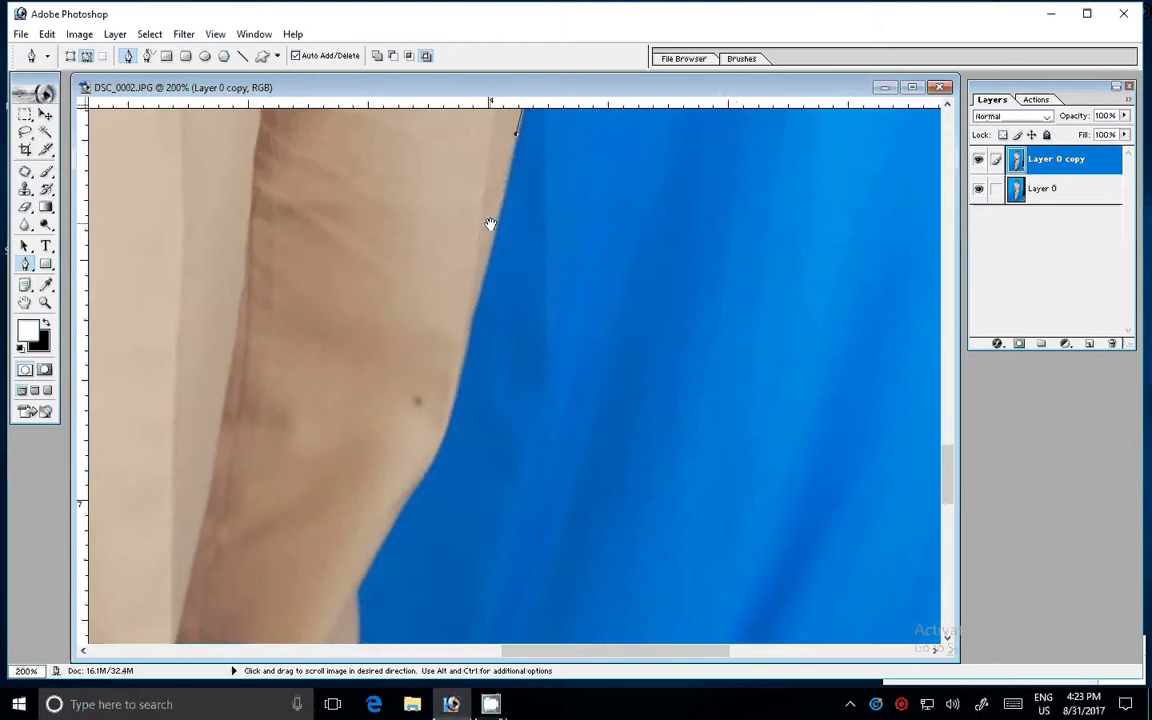
pyautogui.click(423, 471)
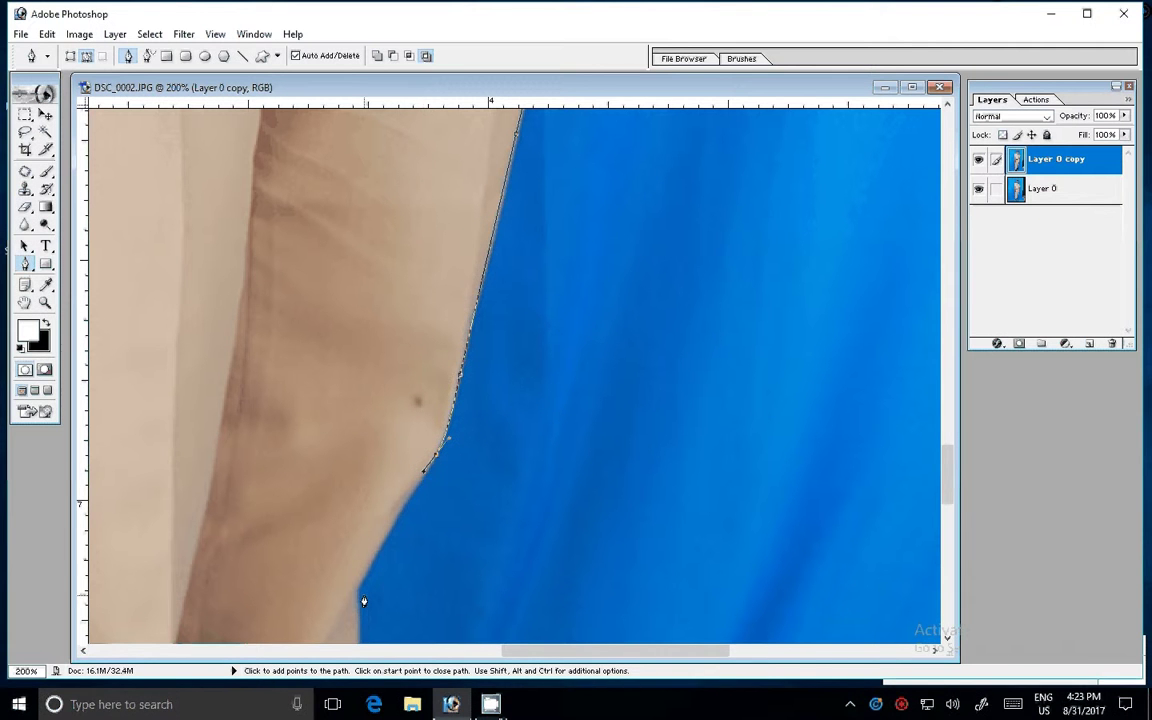
pyautogui.moveTo(364, 601); pyautogui.dragTo(420, 315)
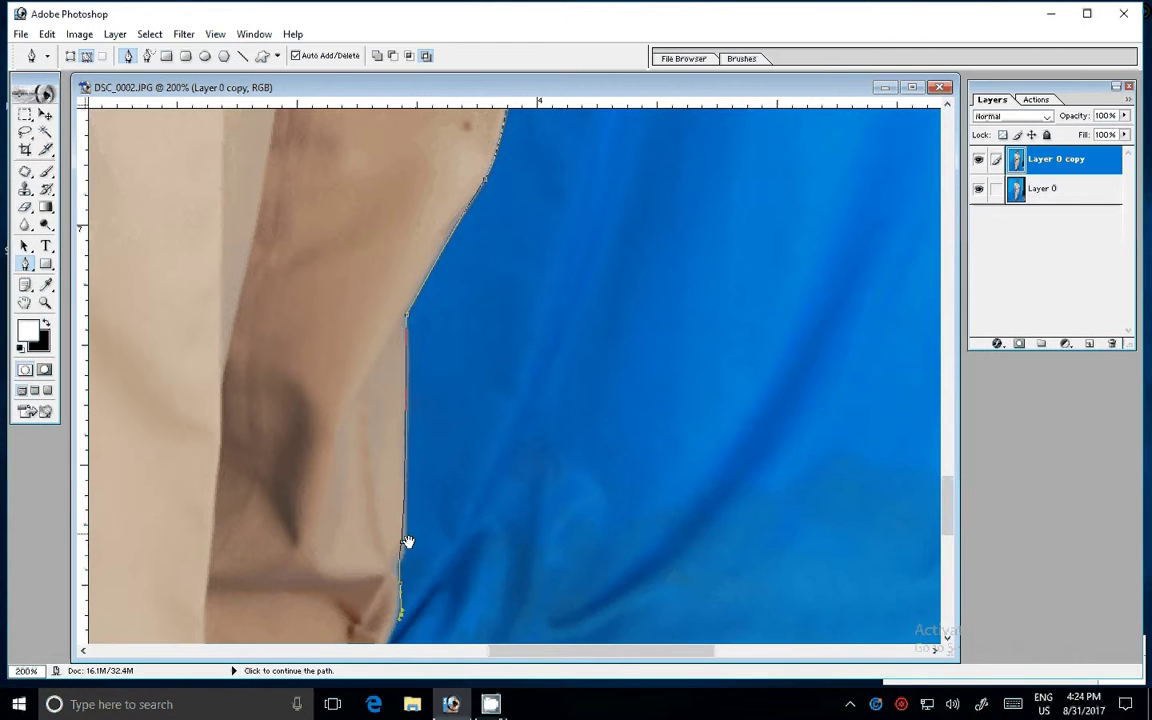
pyautogui.moveTo(407, 541); pyautogui.dragTo(452, 537)
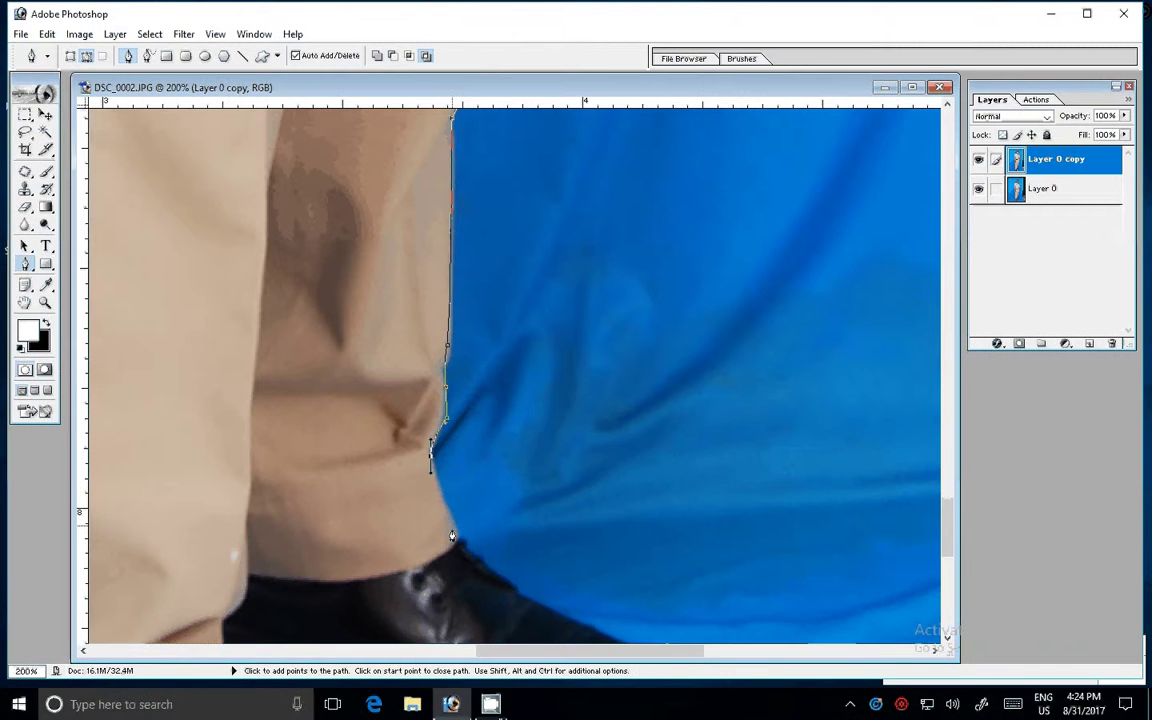
pyautogui.click(452, 538)
pyautogui.click(490, 574)
pyautogui.click(511, 589)
pyautogui.click(533, 603)
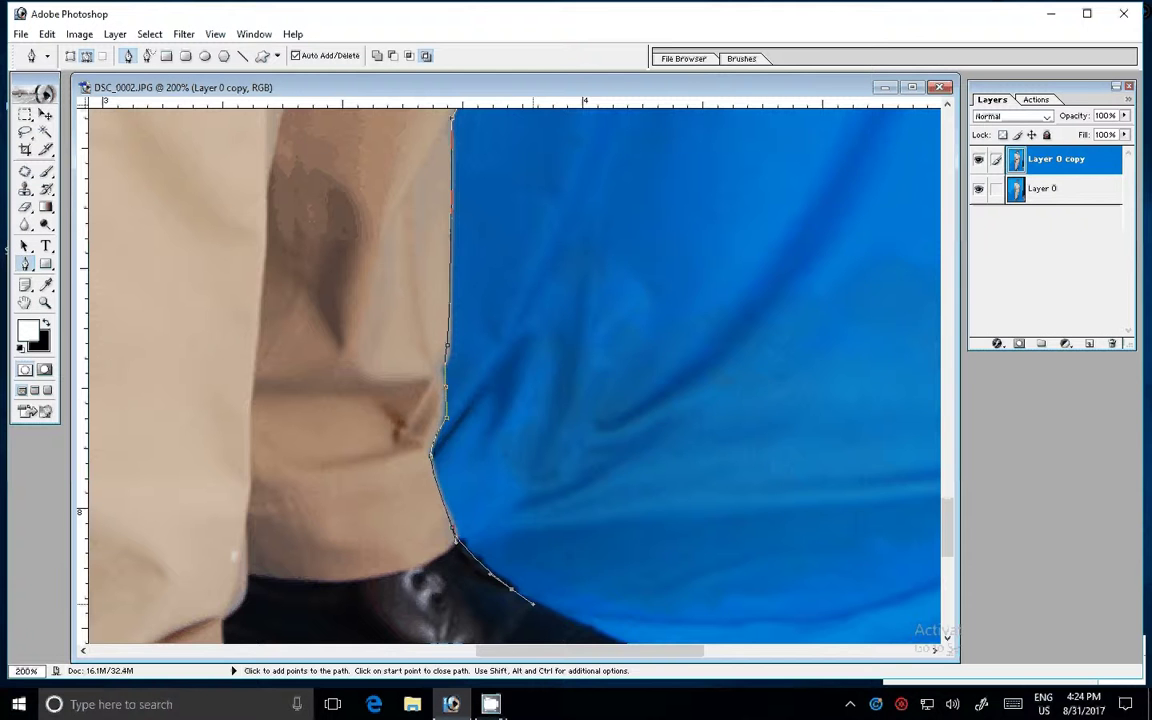
# - Trace the path down the front shoe's edge with three anchors
pyautogui.moveTo(533, 603); pyautogui.dragTo(494, 338)
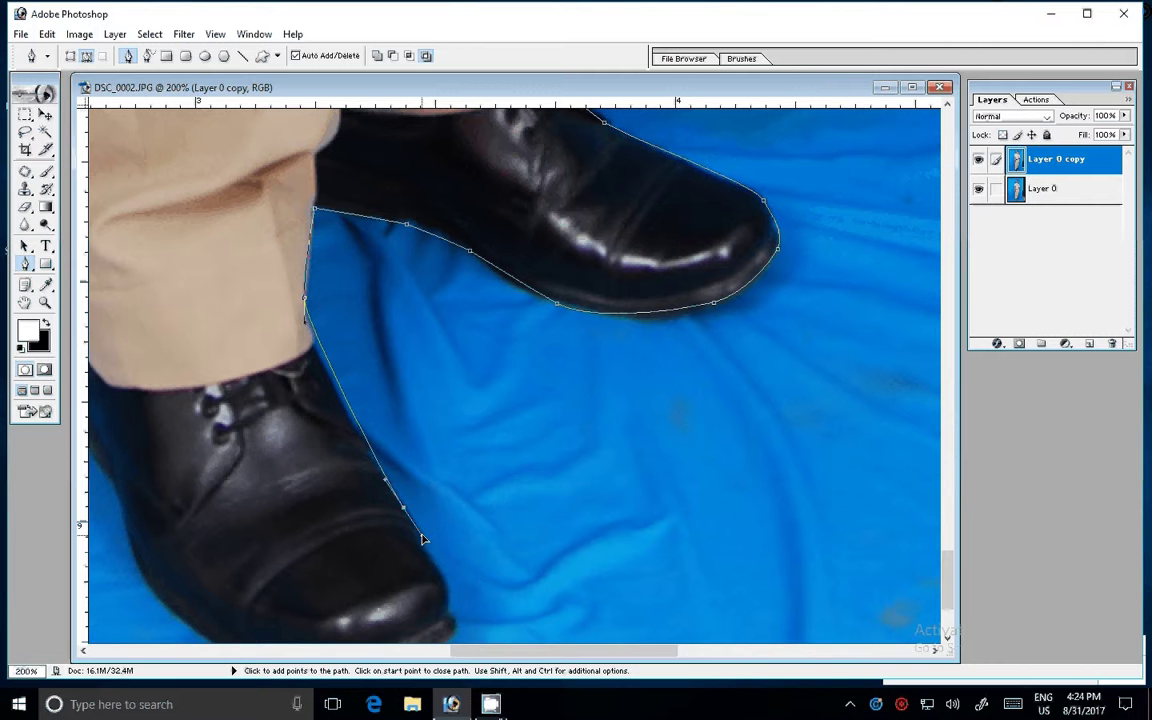
pyautogui.click(422, 537)
pyautogui.click(451, 589)
pyautogui.click(455, 606)
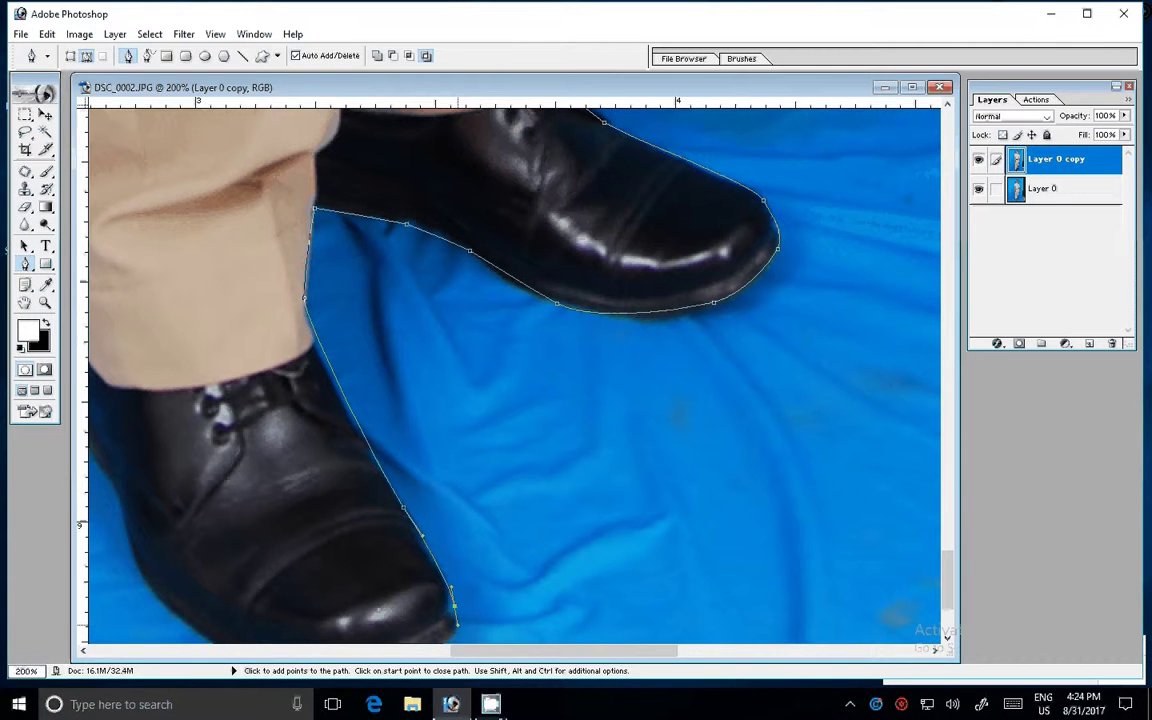
# - Curve the path around the shoe toe, then extend it up the trouser leg's left edge
pyautogui.moveTo(473, 514); pyautogui.dragTo(508, 501)
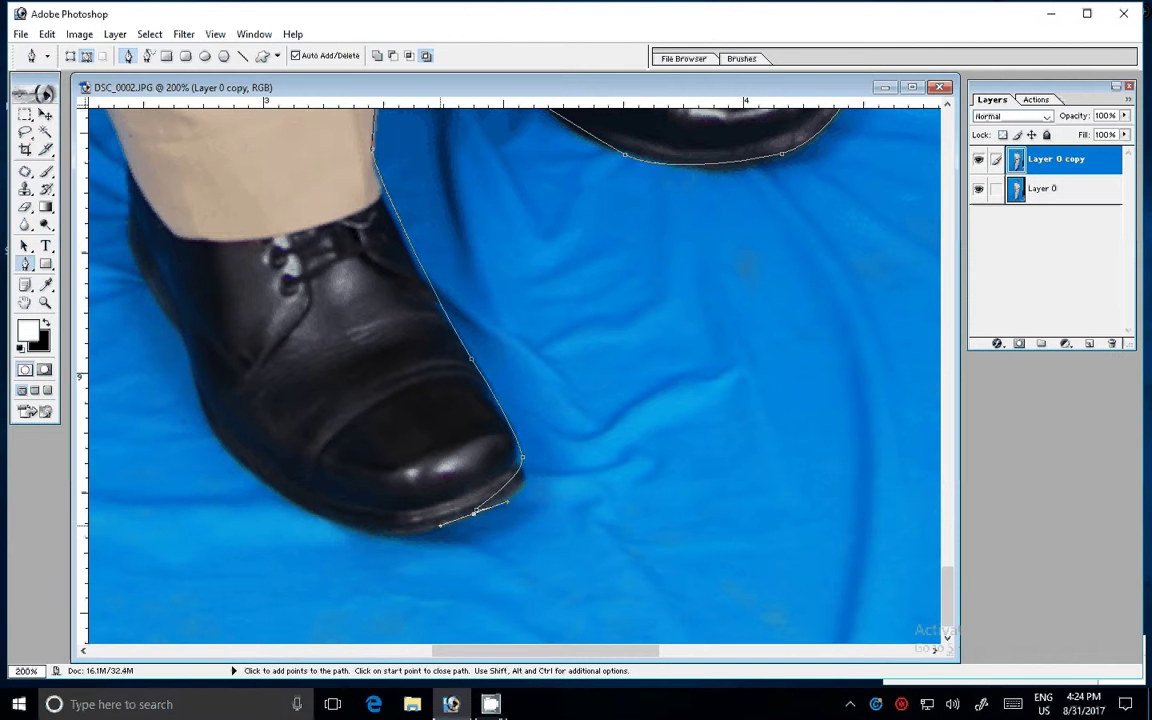
pyautogui.scroll(5, 342, 490)
pyautogui.hscroll(-4, 342, 490)
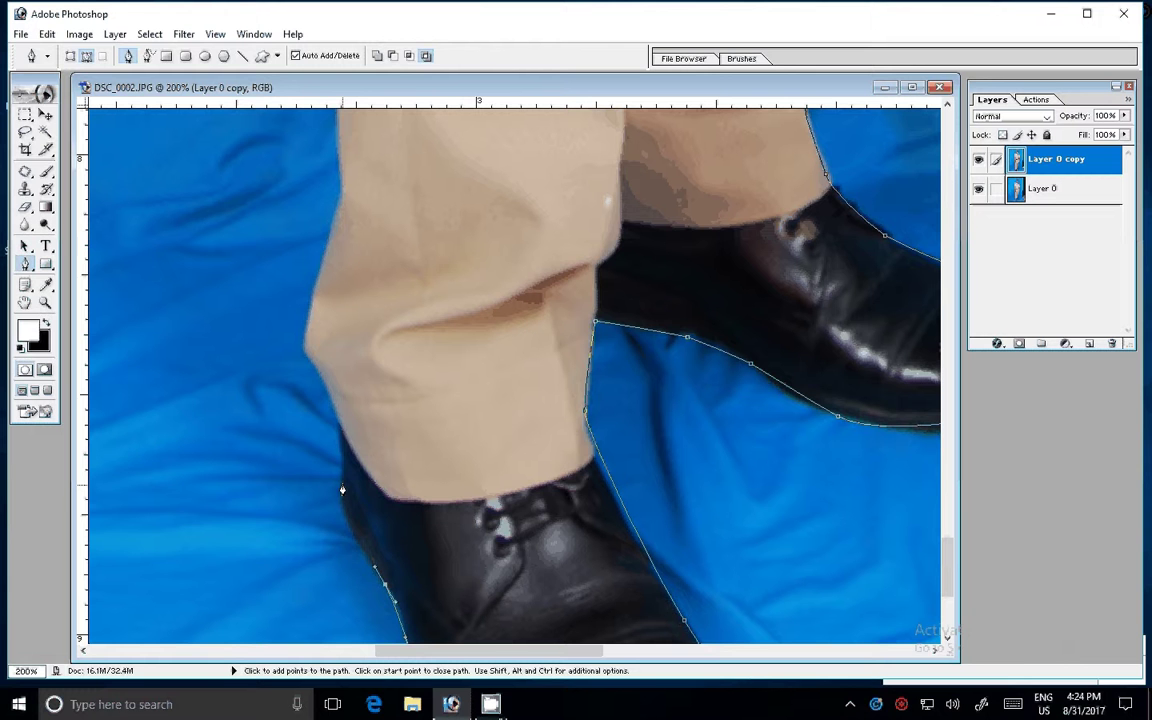
pyautogui.scroll(6, 342, 490)
pyautogui.hscroll(1, 342, 490)
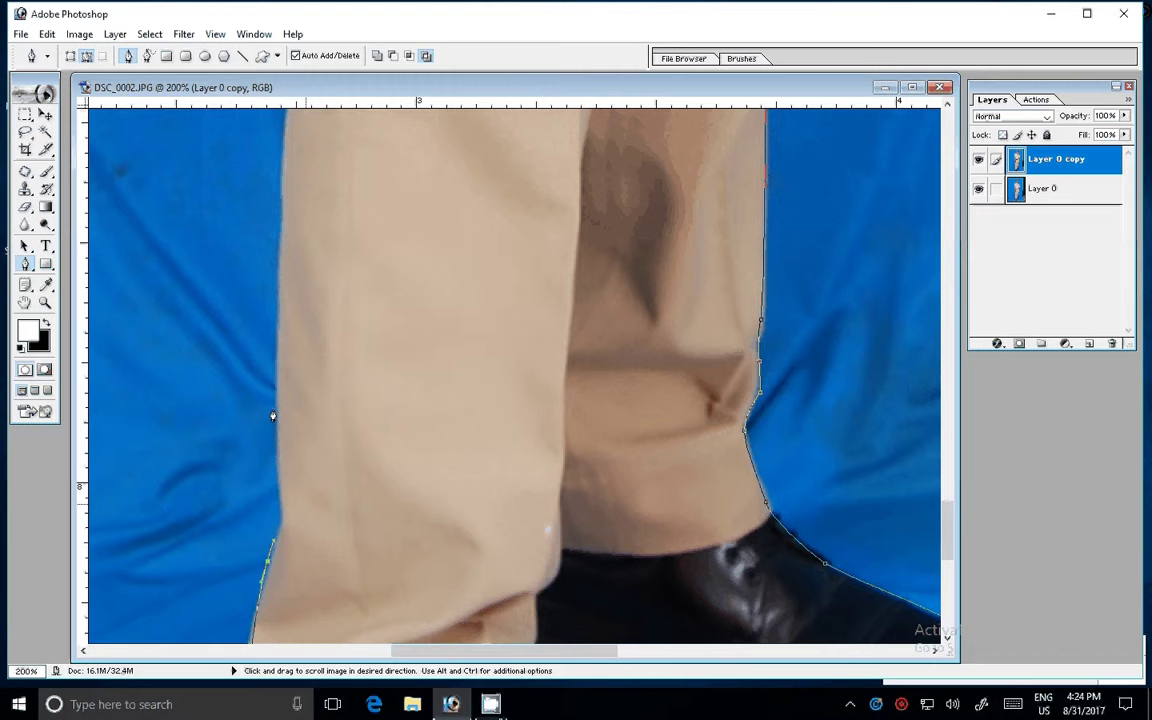
pyautogui.scroll(5, 273, 416)
pyautogui.hscroll(1, 265, 268)
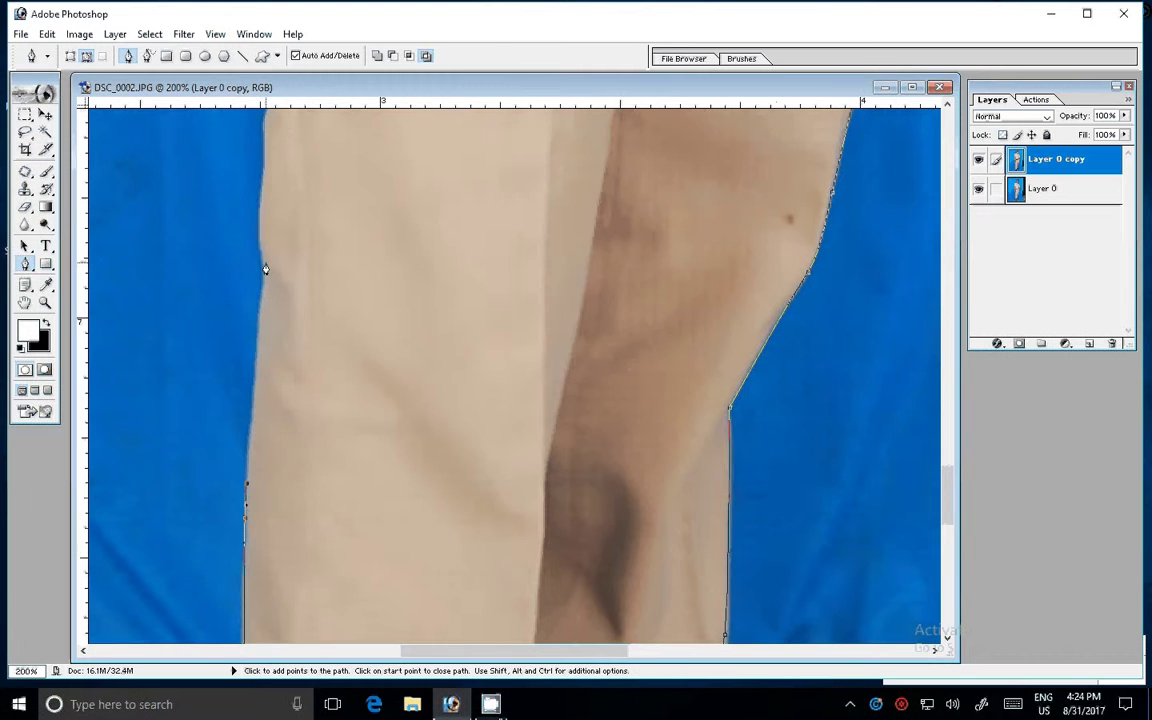
pyautogui.scroll(5, 265, 268)
pyautogui.hscroll(1, 265, 268)
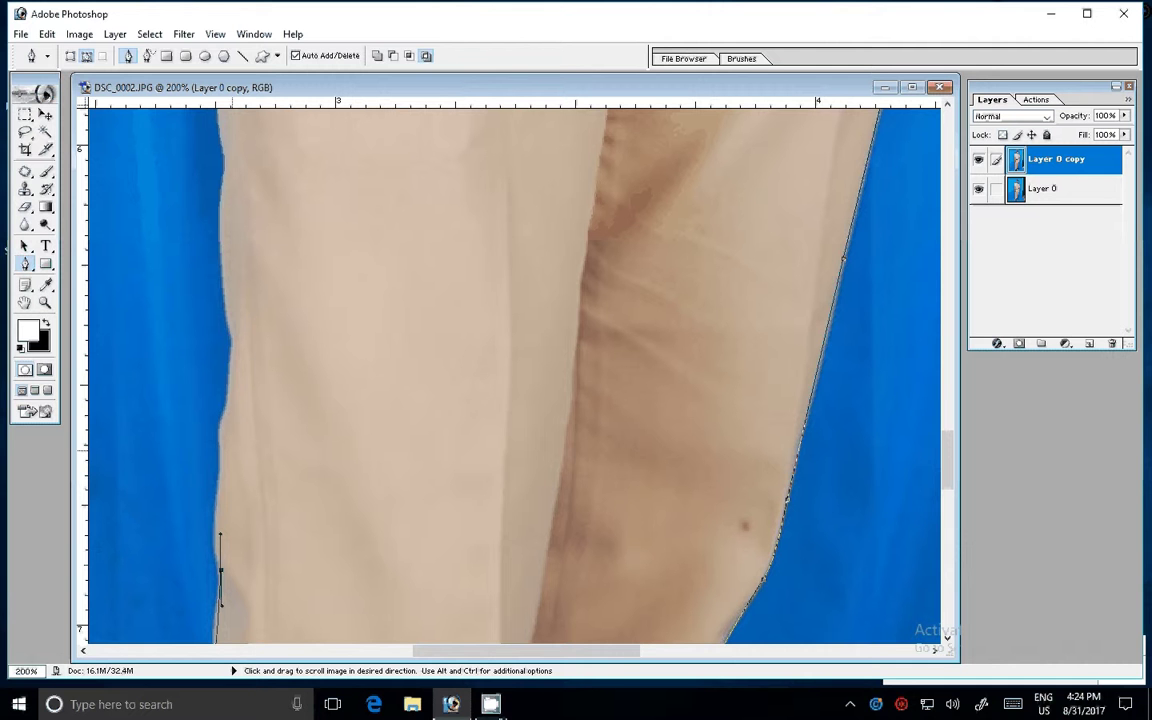
pyautogui.moveTo(225, 222); pyautogui.dragTo(226, 190)
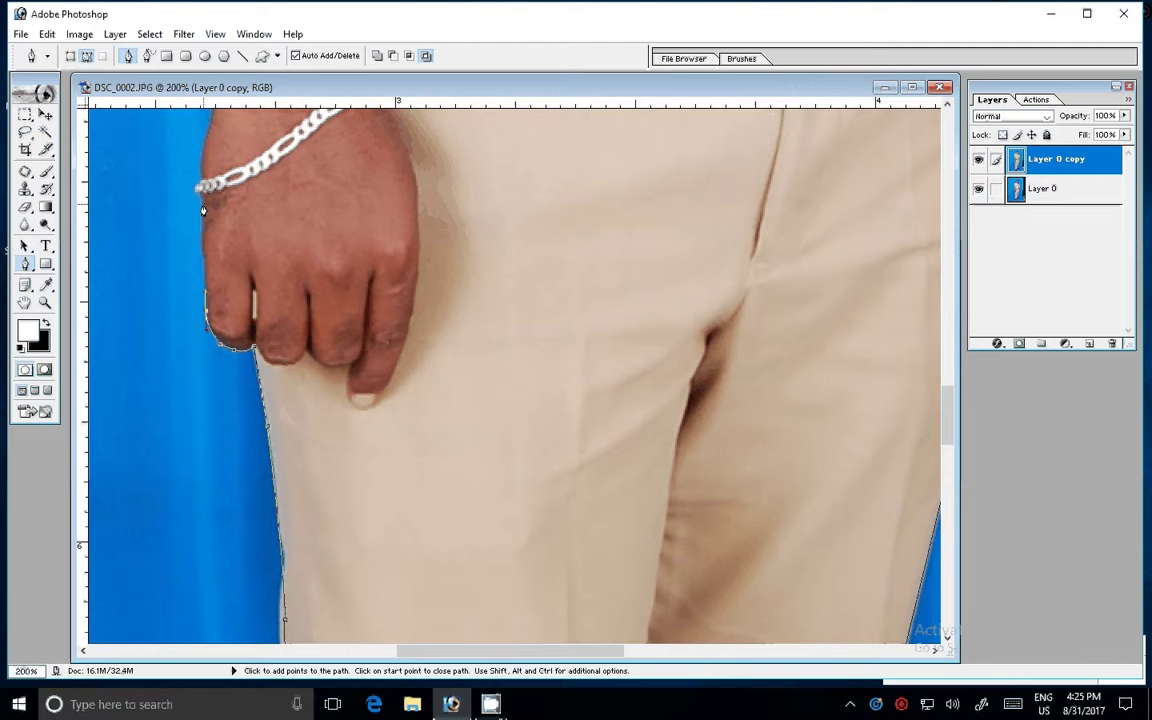
# - Add a Pen anchor up the hand to the wrist, then pan up to the sleeve
pyautogui.click(200, 185)
pyautogui.moveTo(200, 185); pyautogui.dragTo(195, 420)
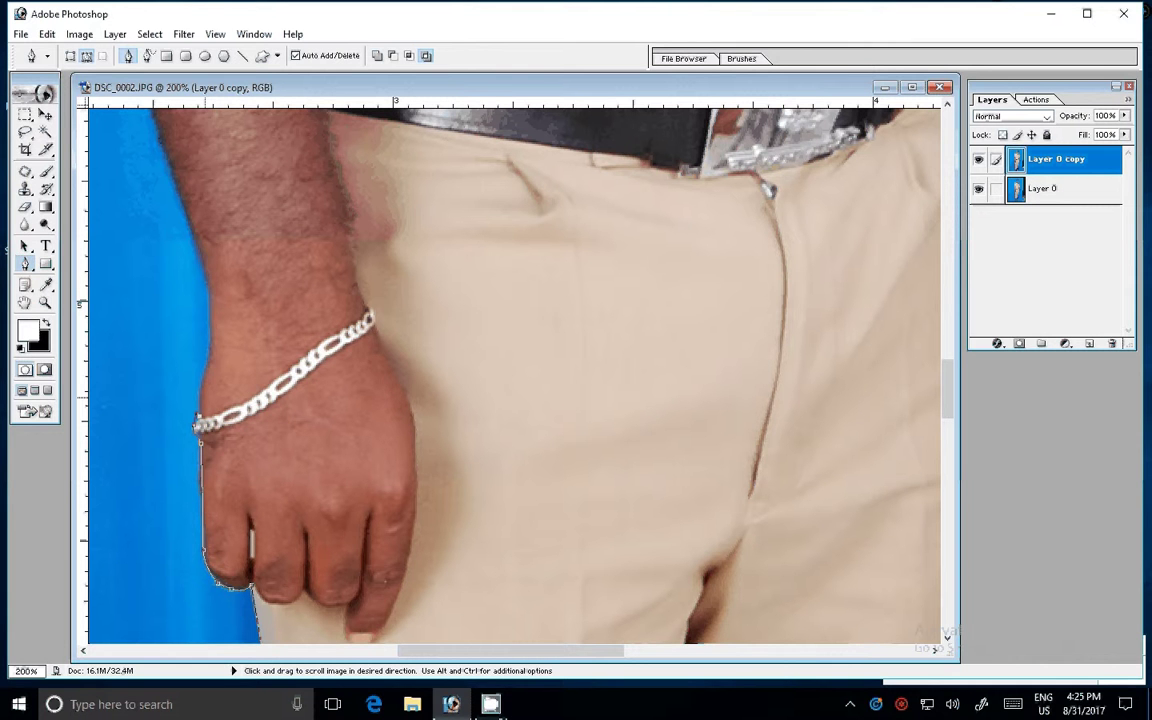
pyautogui.moveTo(100, 115); pyautogui.dragTo(274, 353)
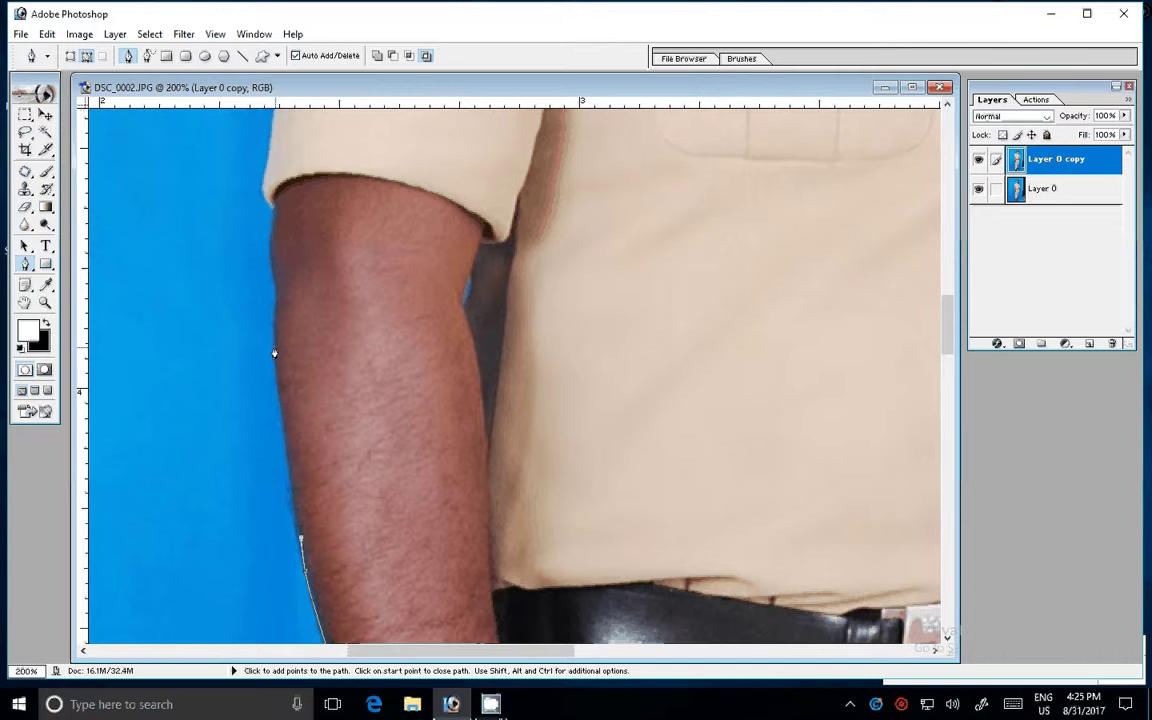
pyautogui.moveTo(271, 180)
pyautogui.mouseDown()
pyautogui.moveTo(241, 480)
pyautogui.moveTo(247, 432)
pyautogui.mouseUp()
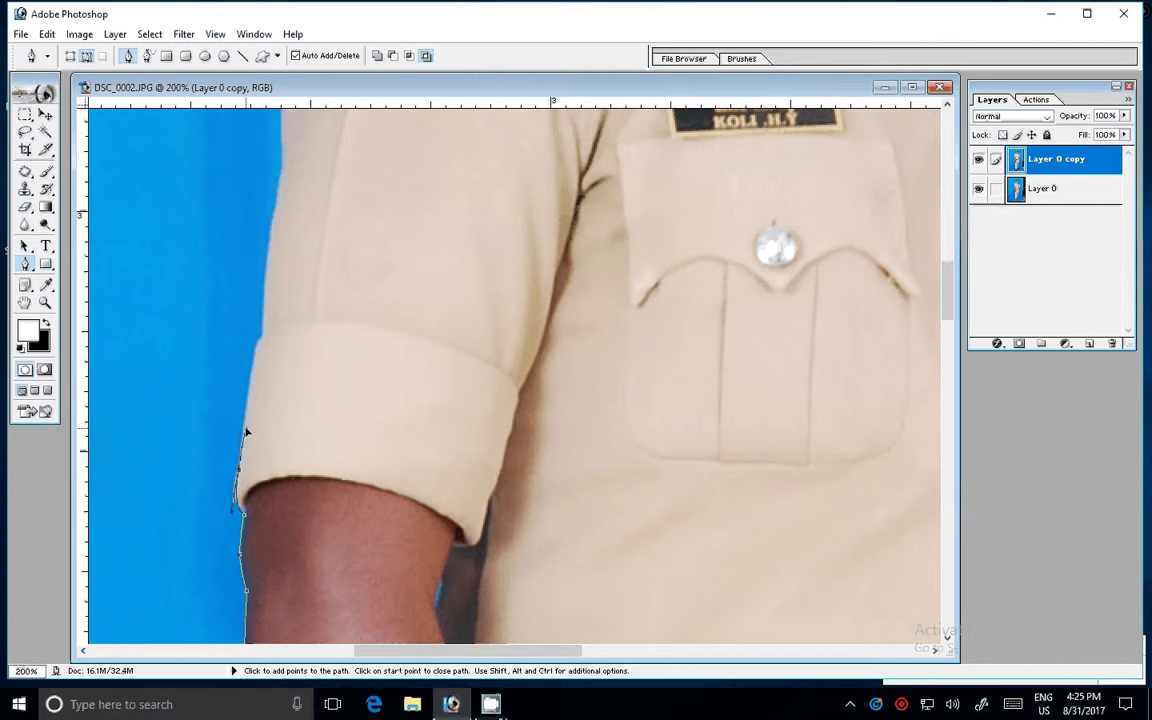
pyautogui.scroll(5, 247, 432)
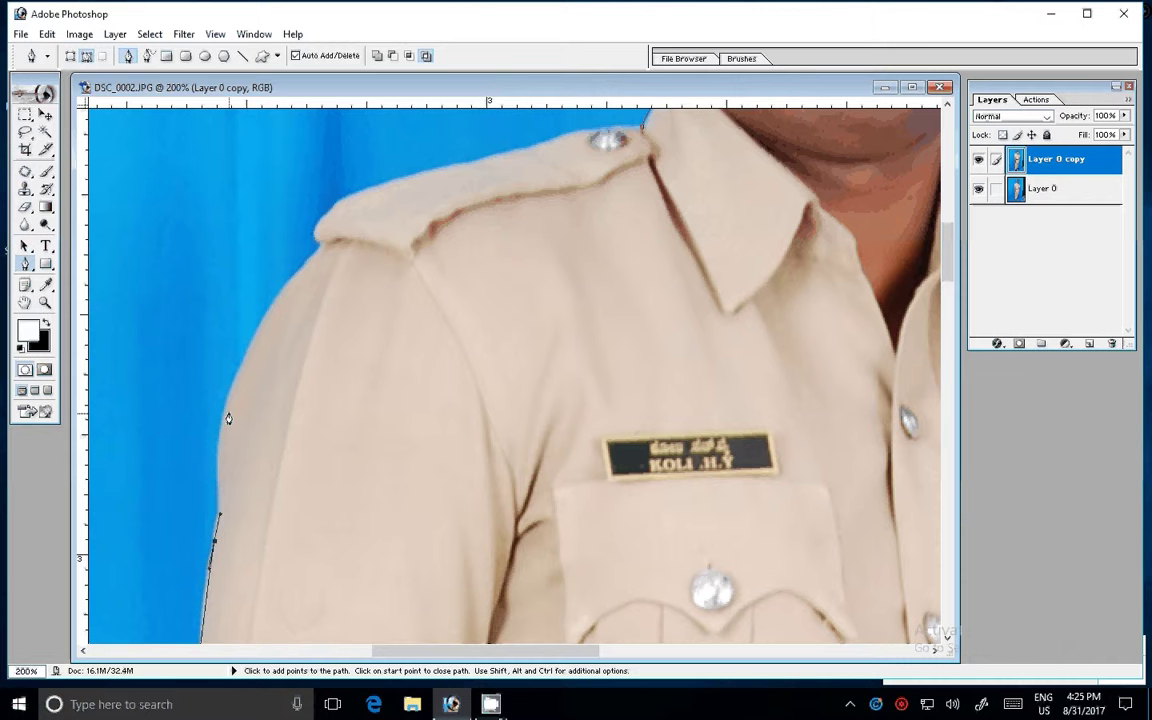
# - Place anchors along the sleeve and shoulder edge and close the path at its start
pyautogui.click(228, 405)
pyautogui.click(290, 281)
pyautogui.click(327, 245)
pyautogui.click(324, 220)
pyautogui.click(424, 177)
pyautogui.click(462, 166)
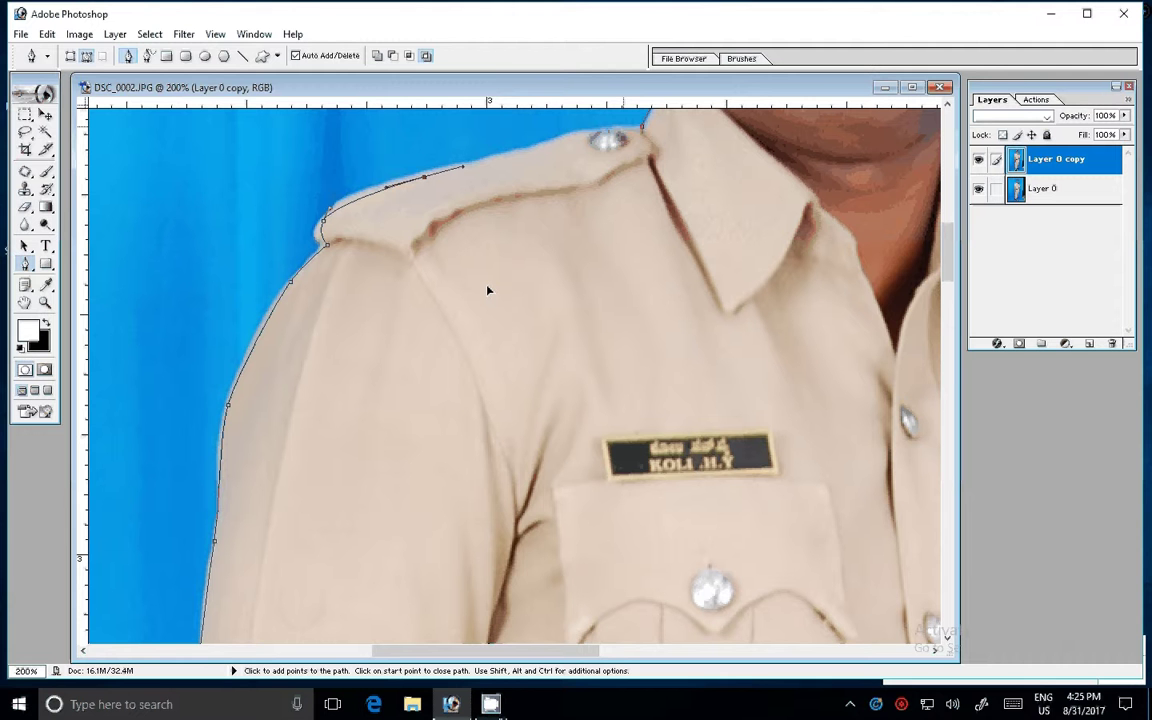
pyautogui.click(641, 127)
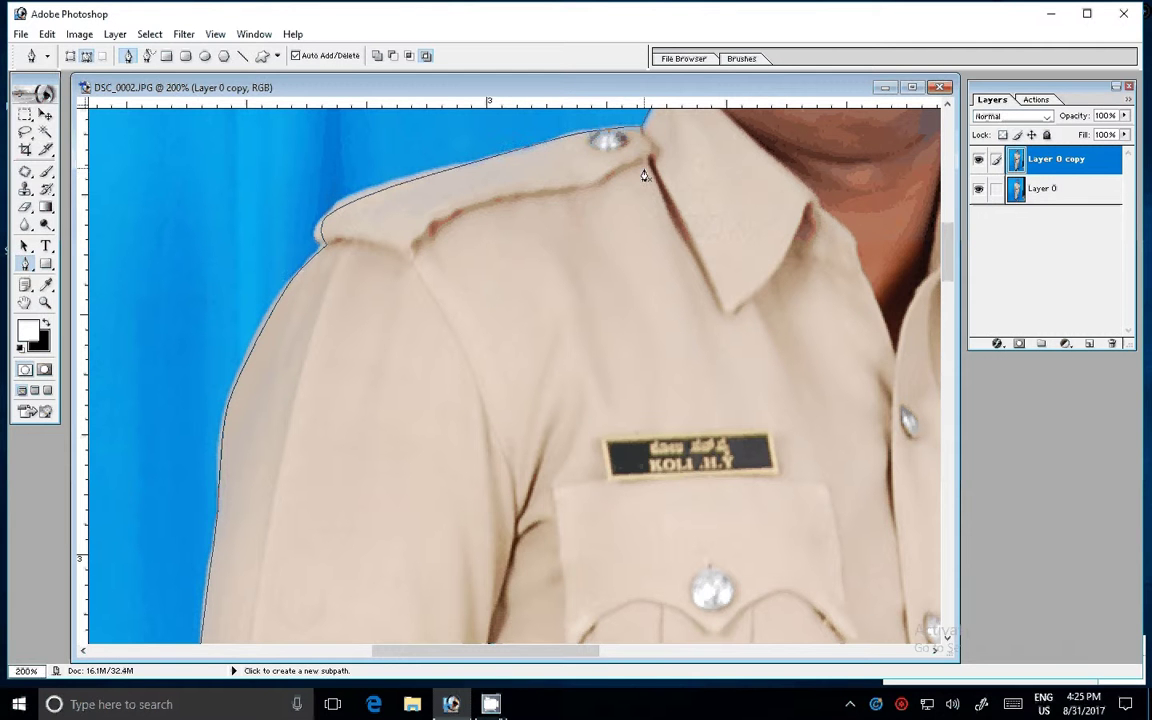
# - Turn the man's traced path into a selection and flatten the image
pyautogui.rightClick(572, 173)
pyautogui.click(633, 244)
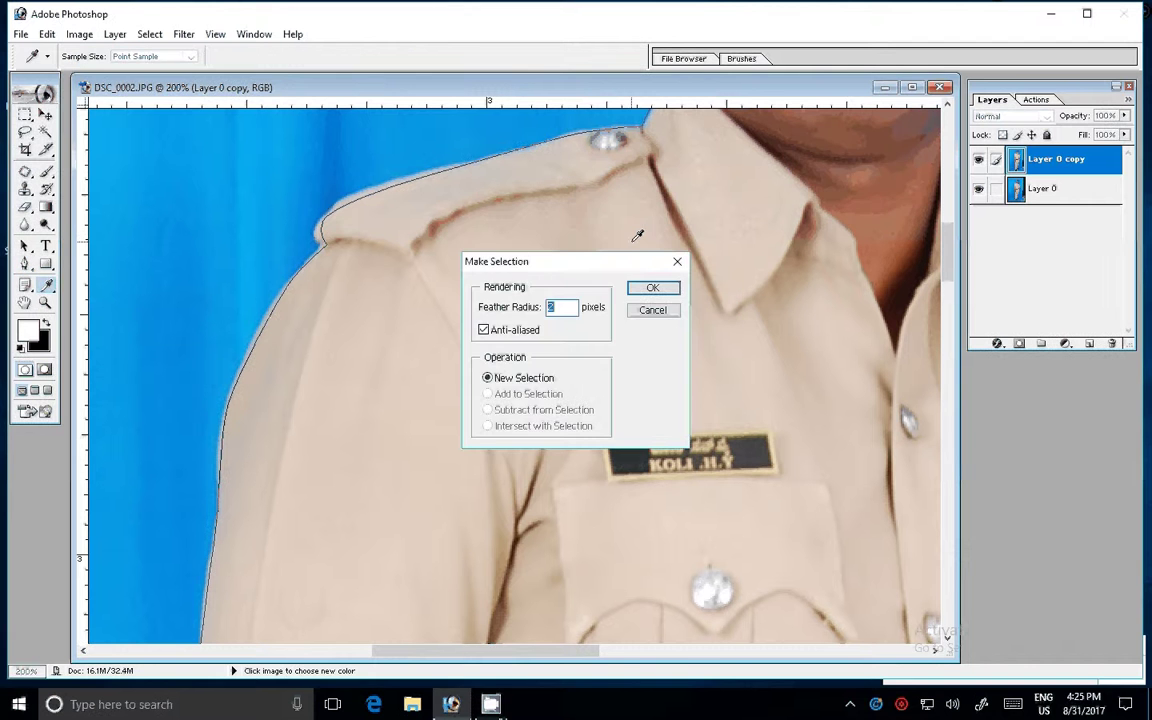
pyautogui.click(658, 287)
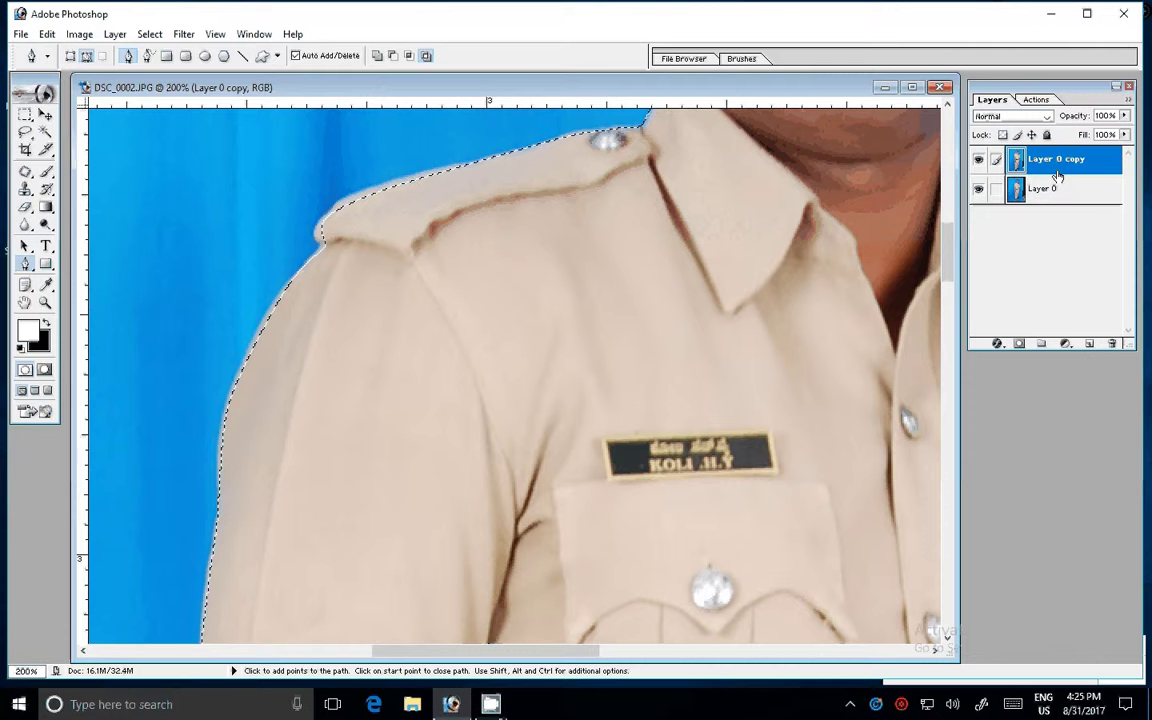
pyautogui.click(115, 34)
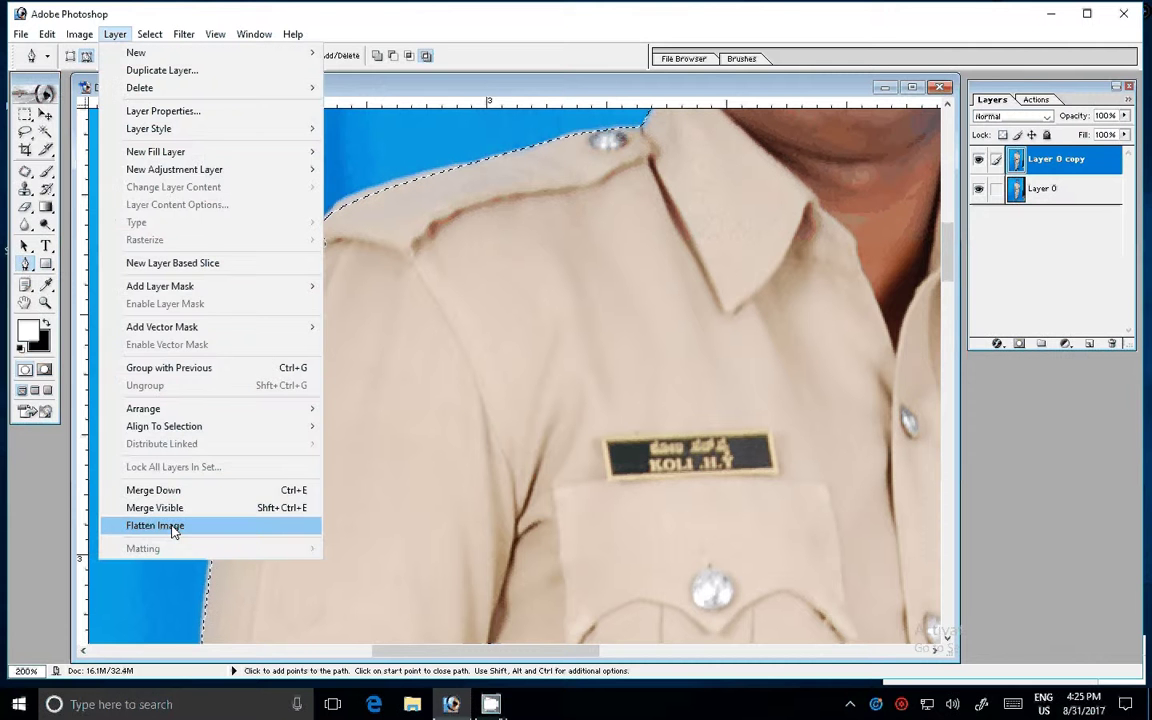
pyautogui.click(155, 525)
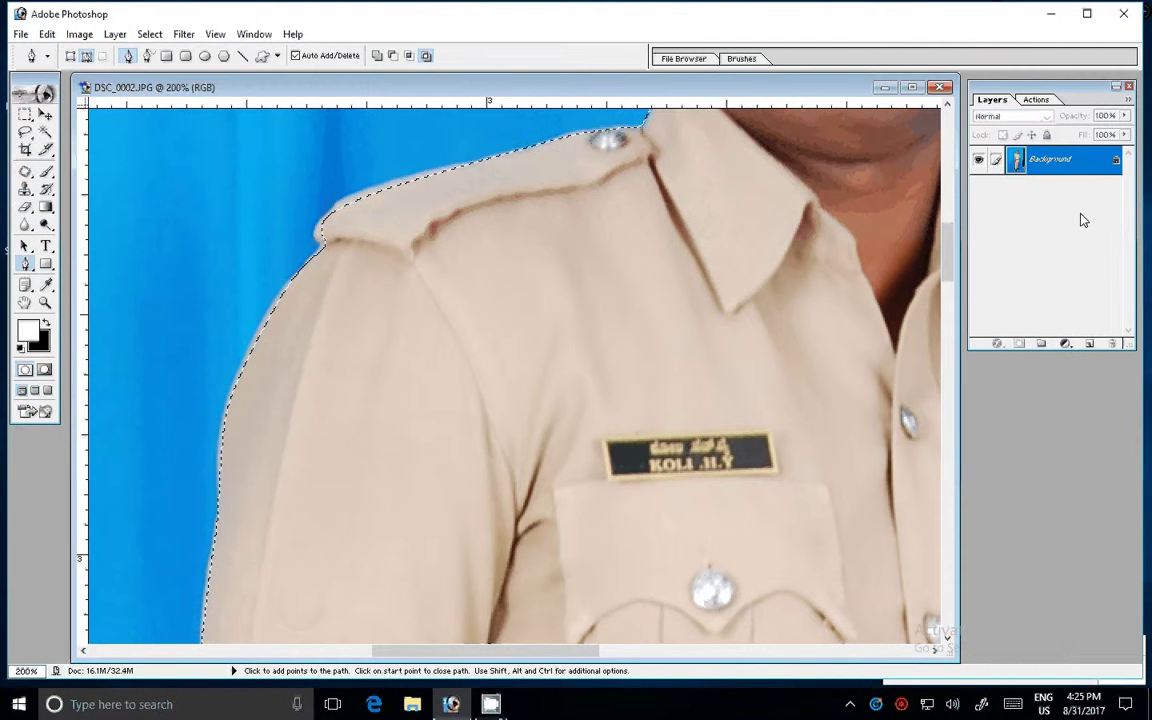
# - Copy the selected man onto a new Layer 1 and hide the blue Background layer
pyautogui.doubleClick(1063, 166)
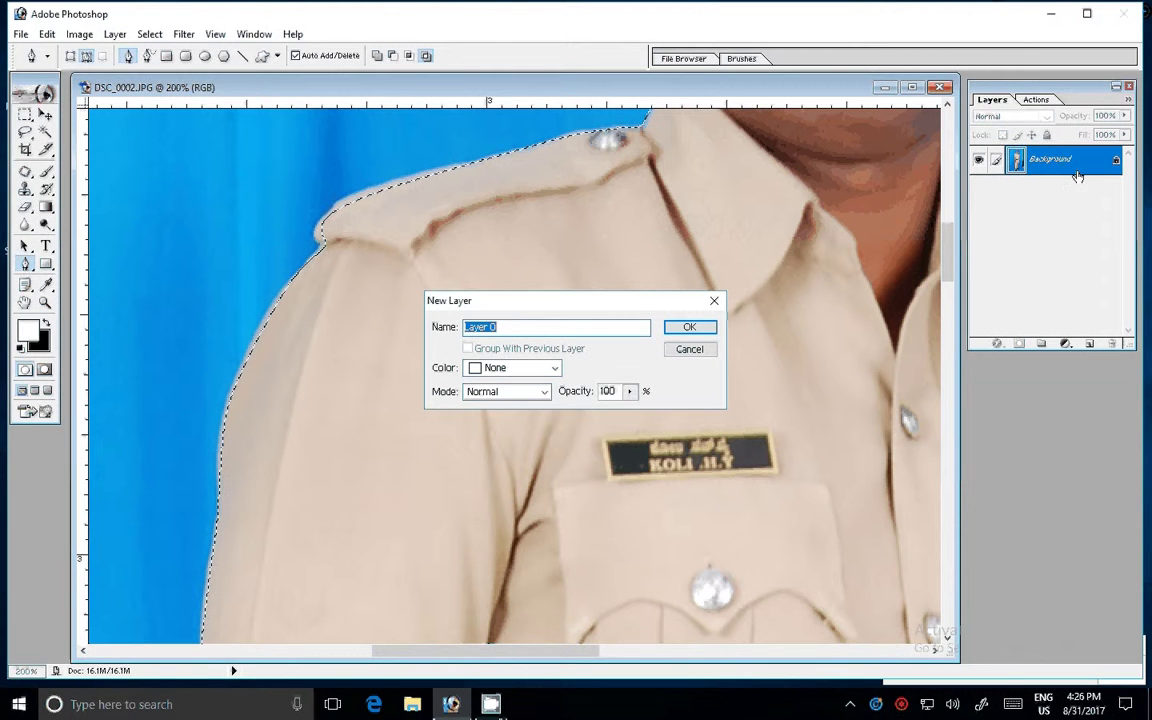
pyautogui.press('Escape')
pyautogui.rightClick(1090, 163)
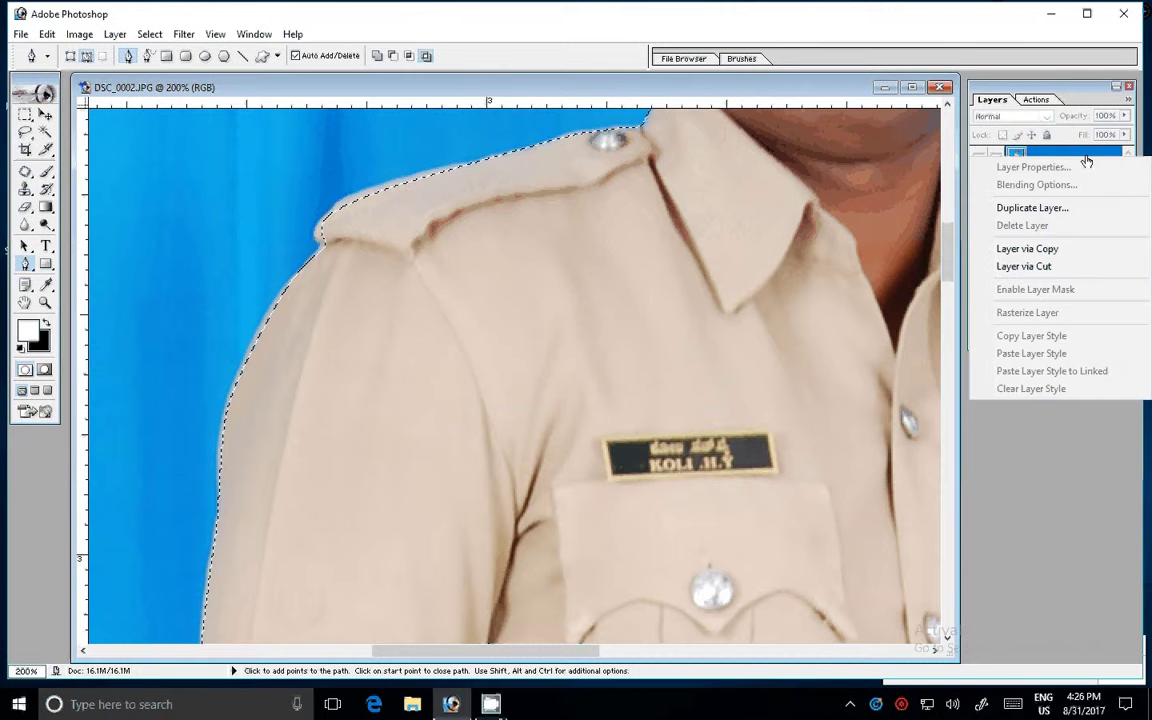
pyautogui.click(1044, 250)
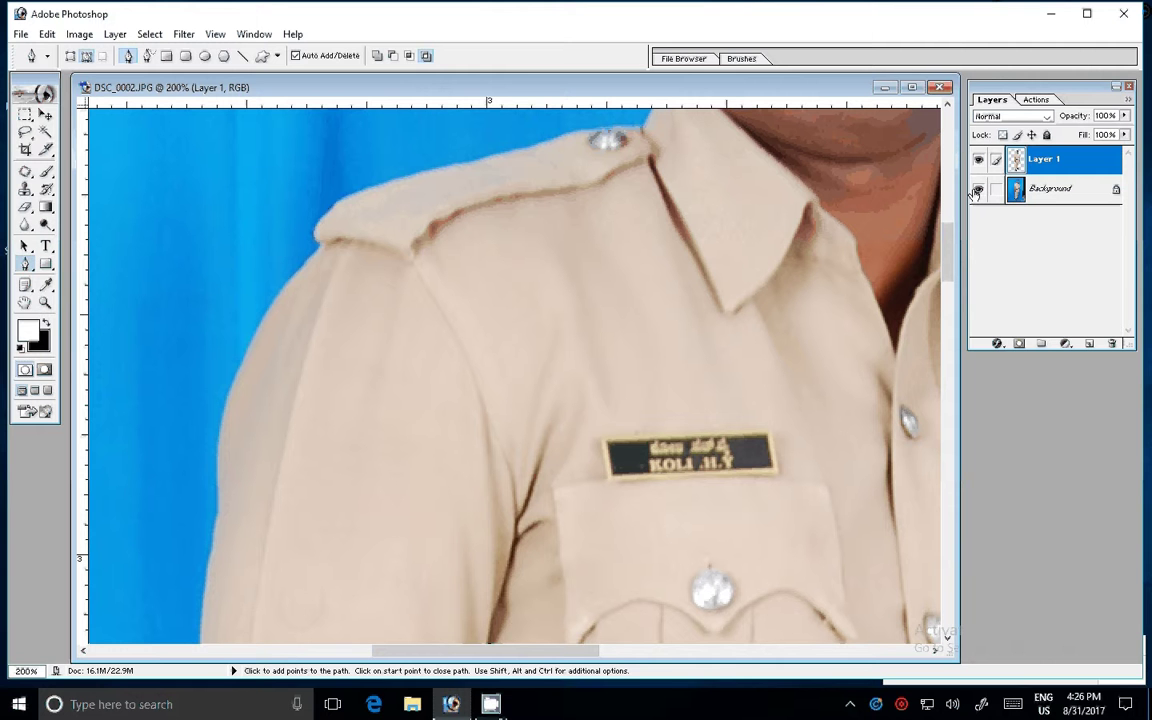
pyautogui.click(978, 189)
pyautogui.press('z')
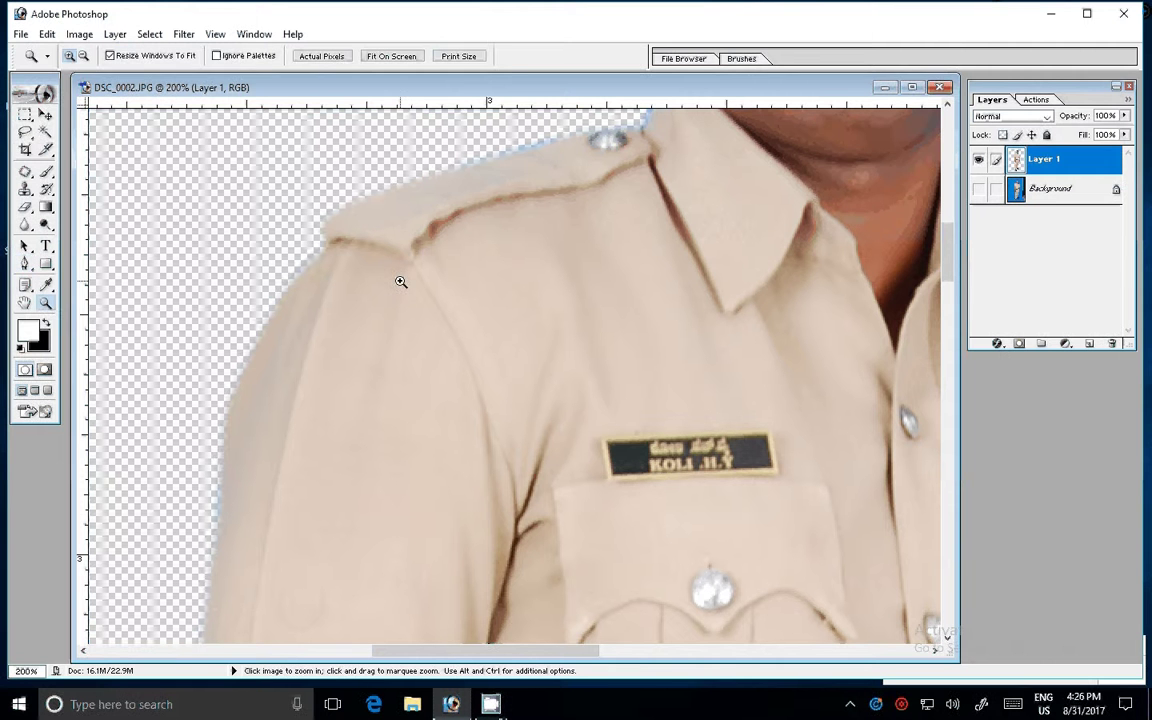
# - Fit the image on screen and run the Correction action to brighten the man
pyautogui.rightClick(433, 300)
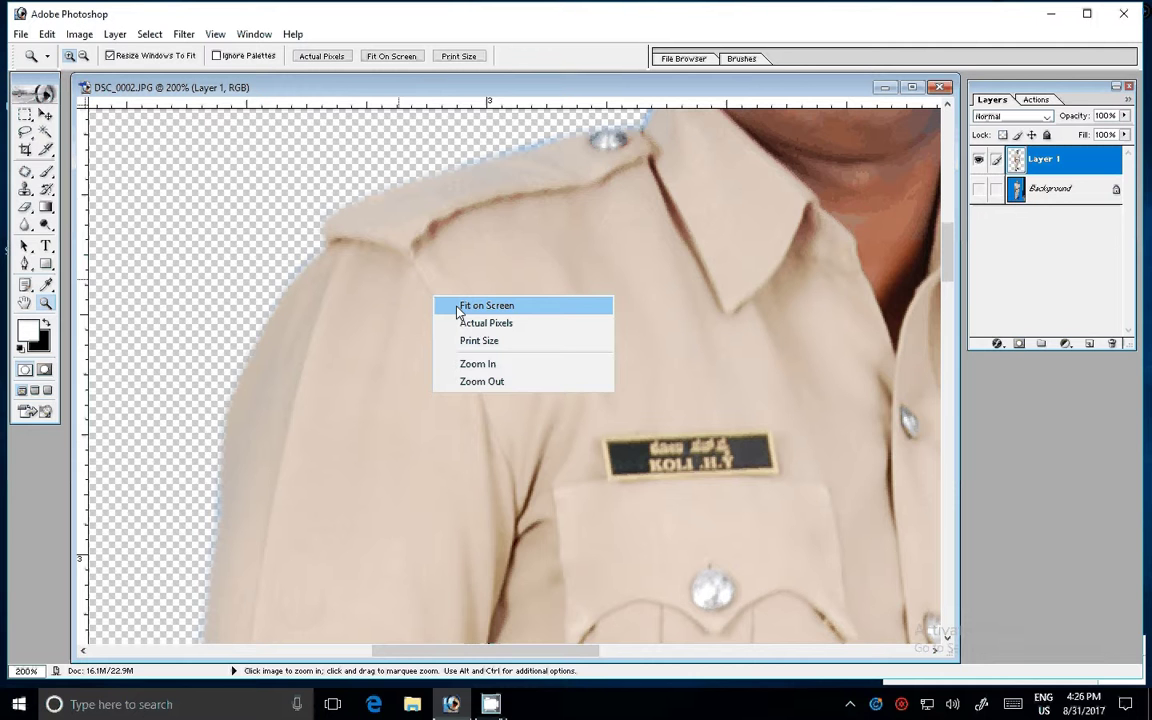
pyautogui.click(486, 306)
pyautogui.click(1036, 100)
pyautogui.click(1025, 152)
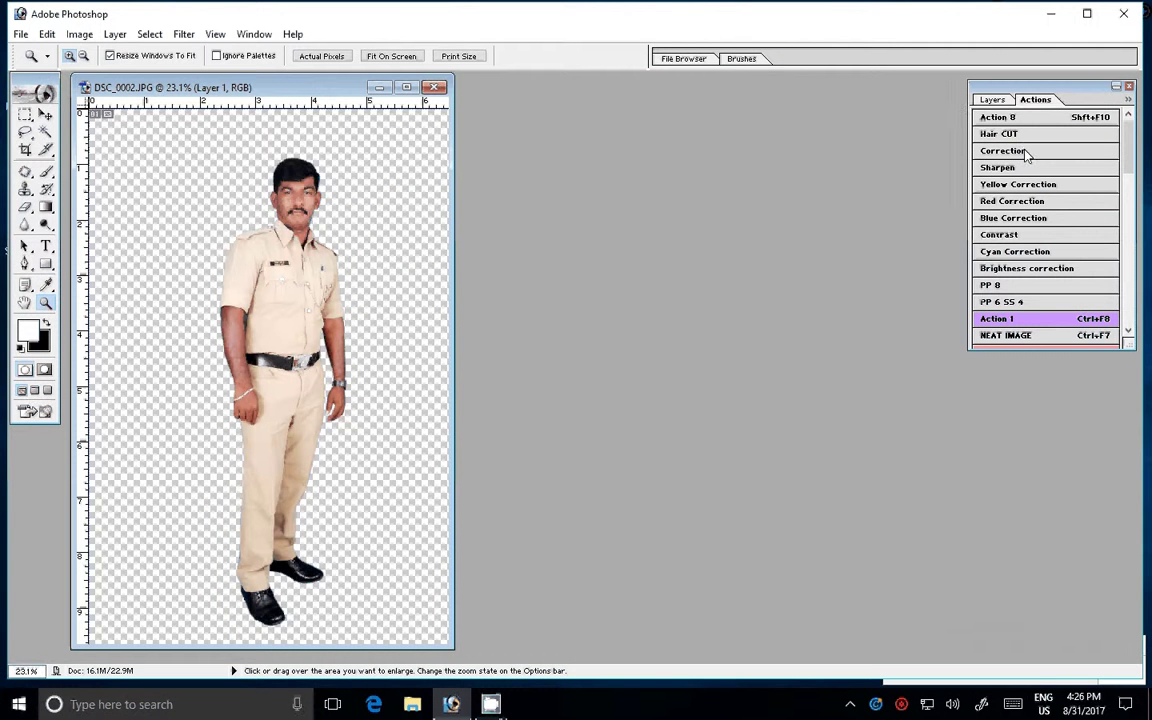
# - Resize the image to 4 inches wide (1200 × 1788 pixels)
pyautogui.rightClick(311, 88)
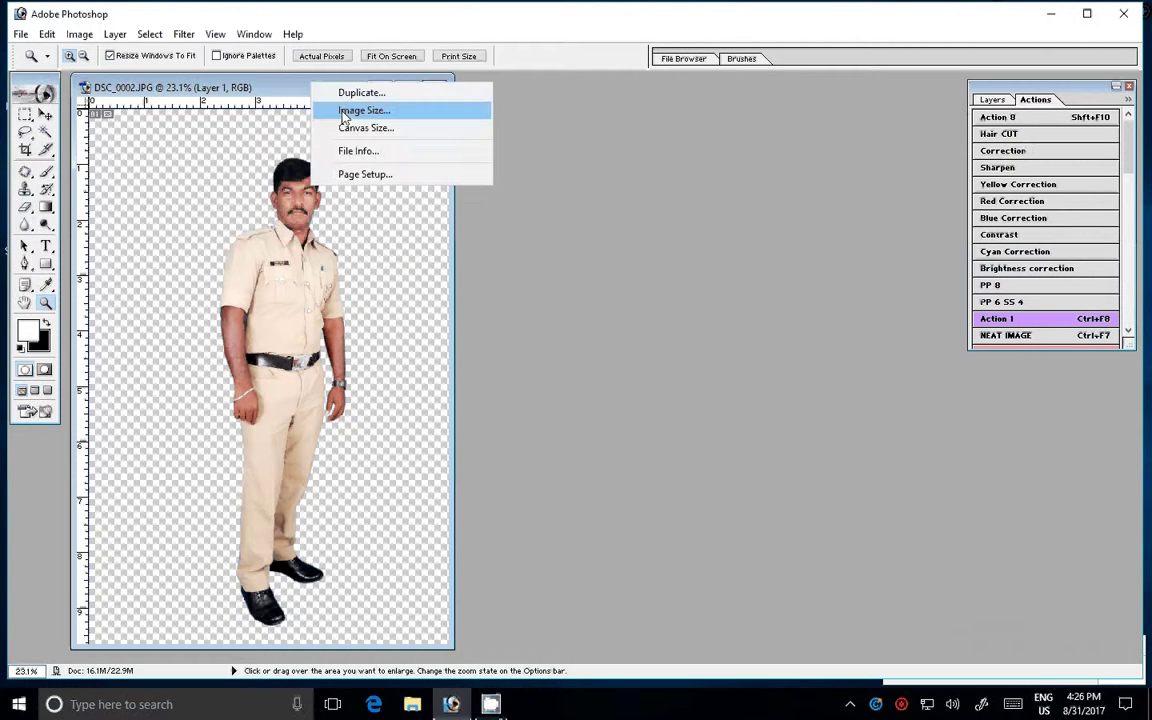
pyautogui.click(345, 112)
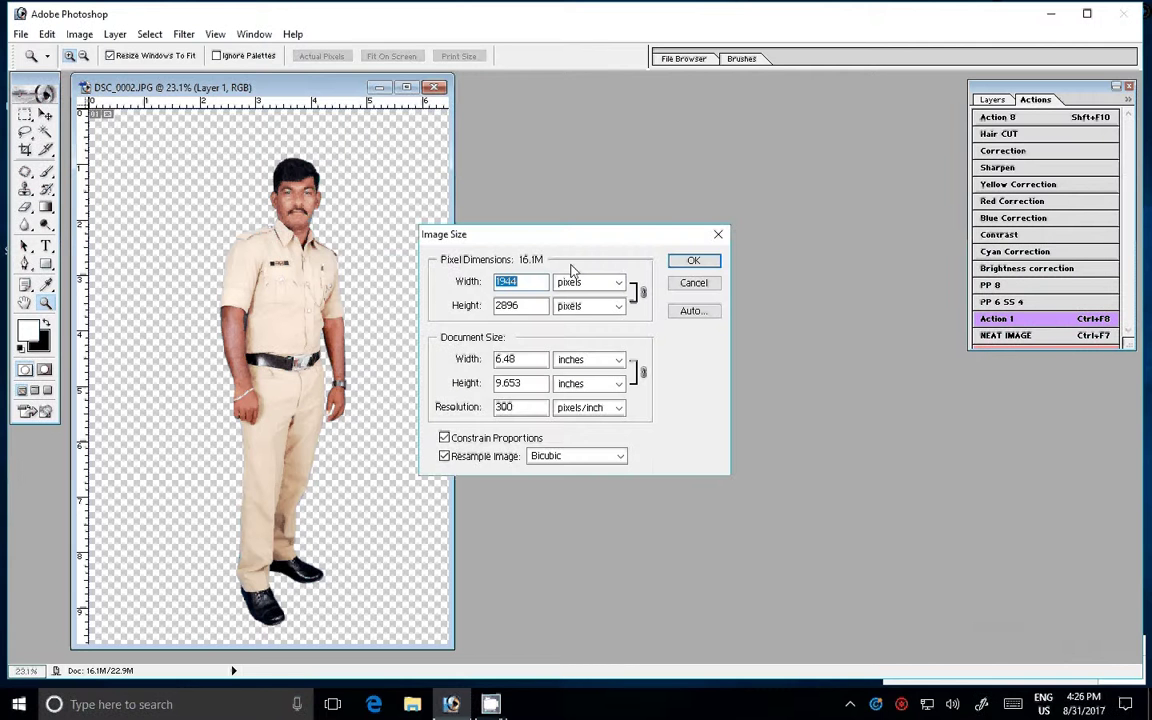
pyautogui.doubleClick(521, 358)
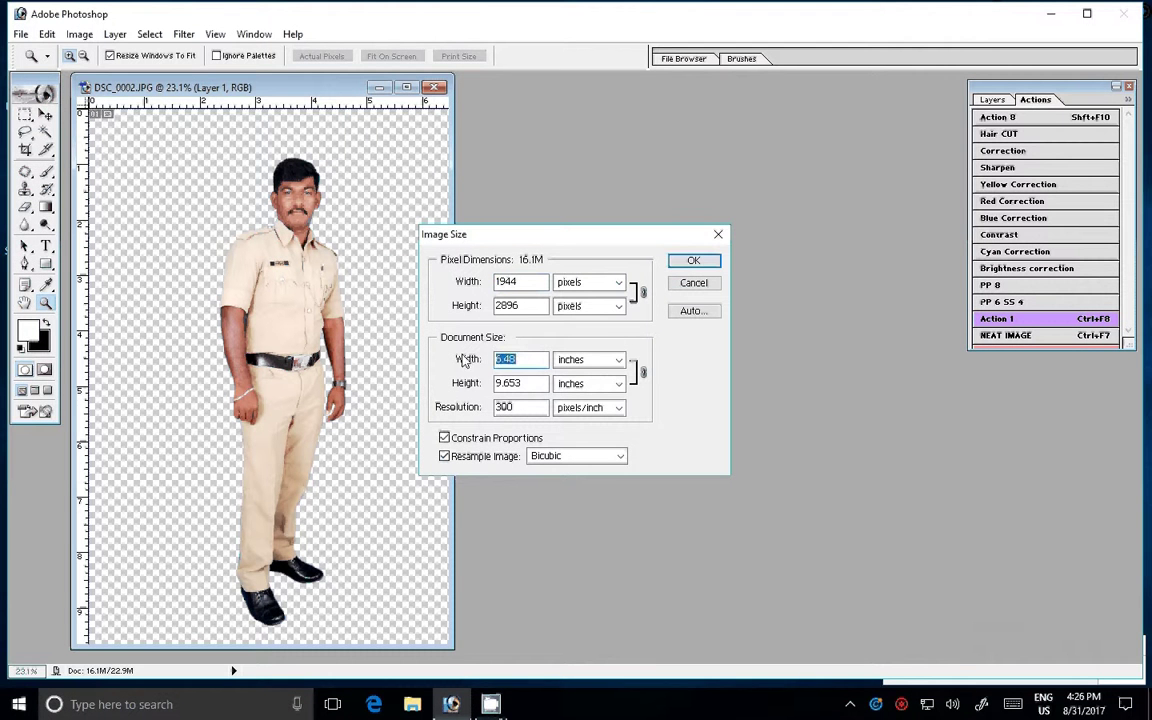
pyautogui.write('4')
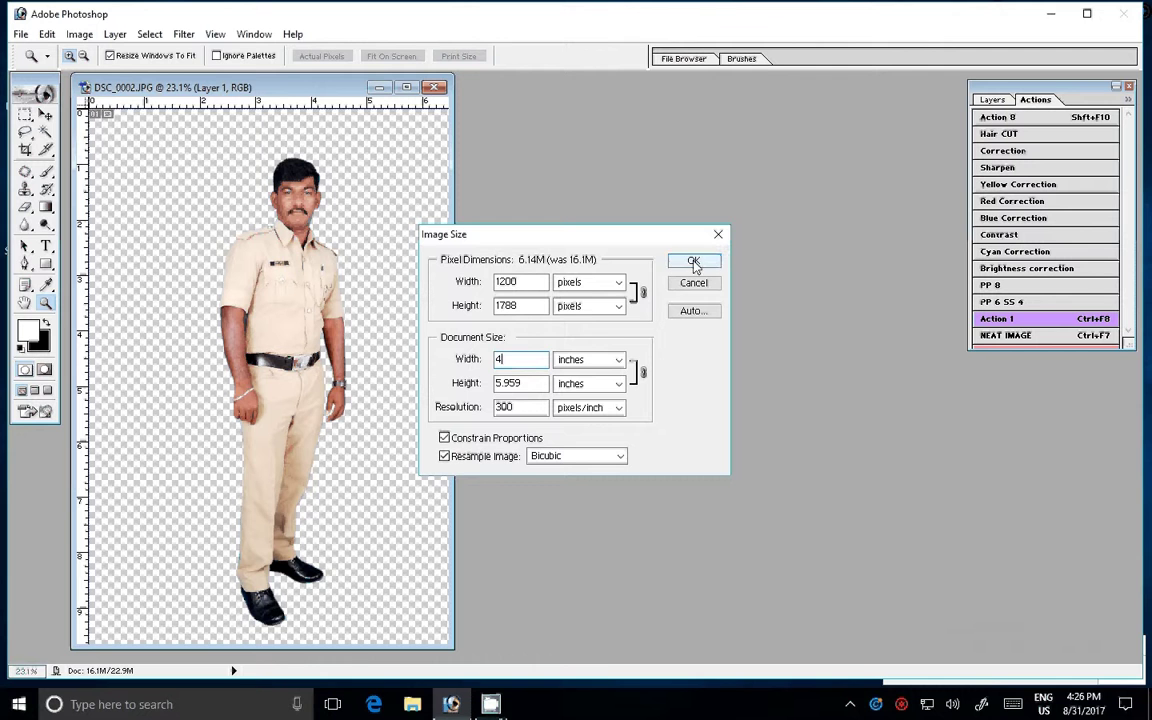
pyautogui.click(694, 262)
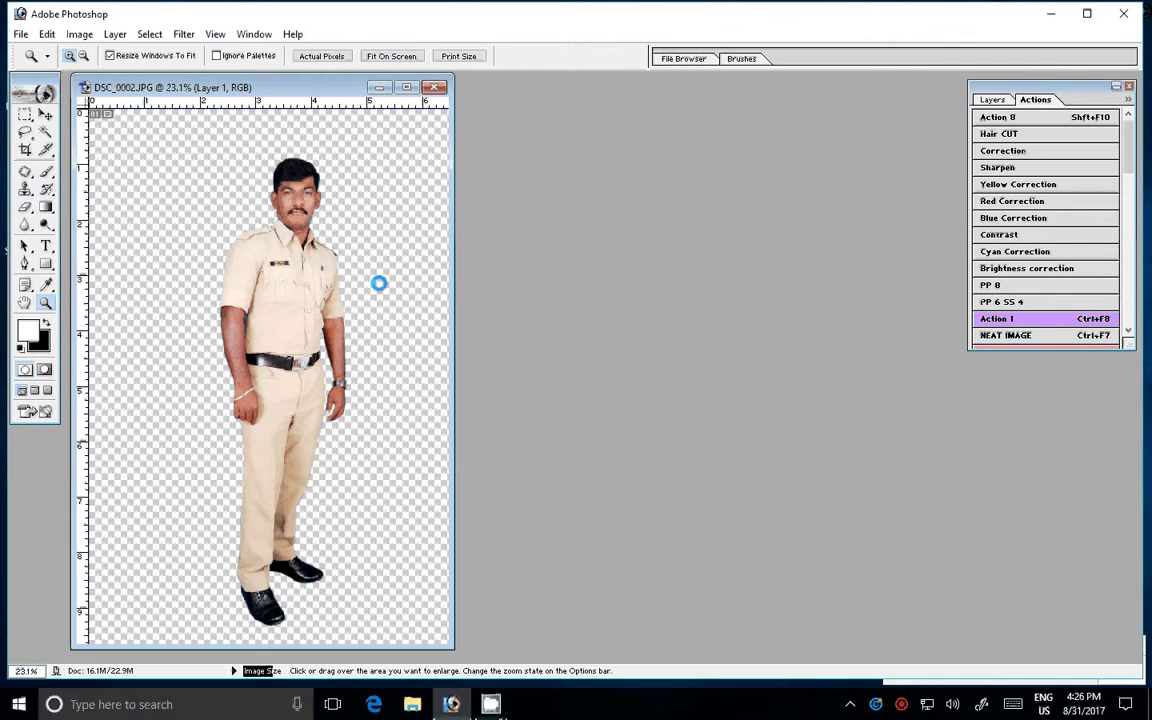
# - Open File Explorer at Quick access using the Start button and taskbar icon
pyautogui.click(18, 709)
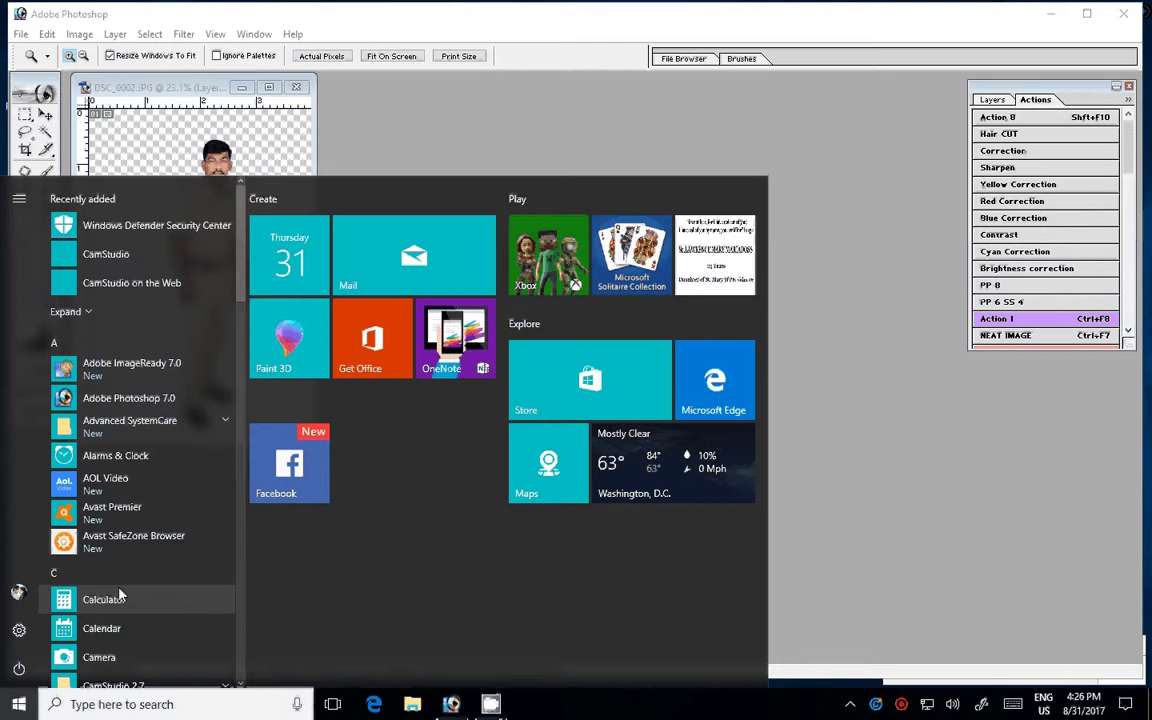
pyautogui.click(424, 700)
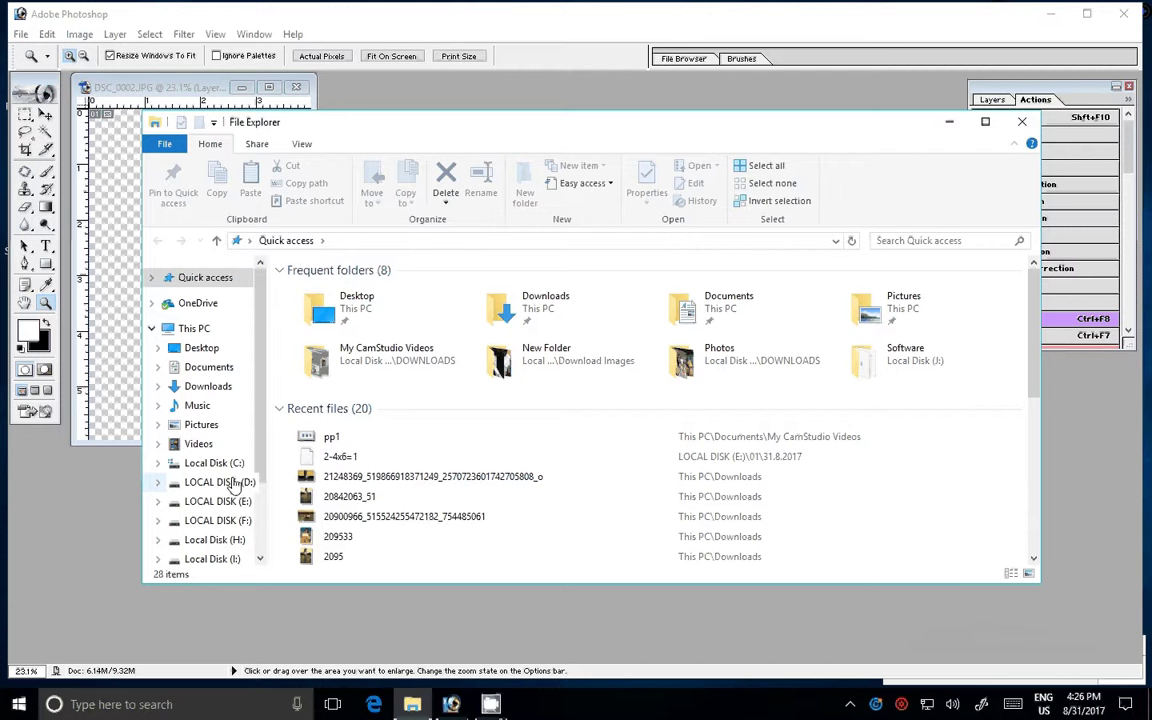
# - Open drive D: and switch its folder view to a compact list
pyautogui.click(233, 483)
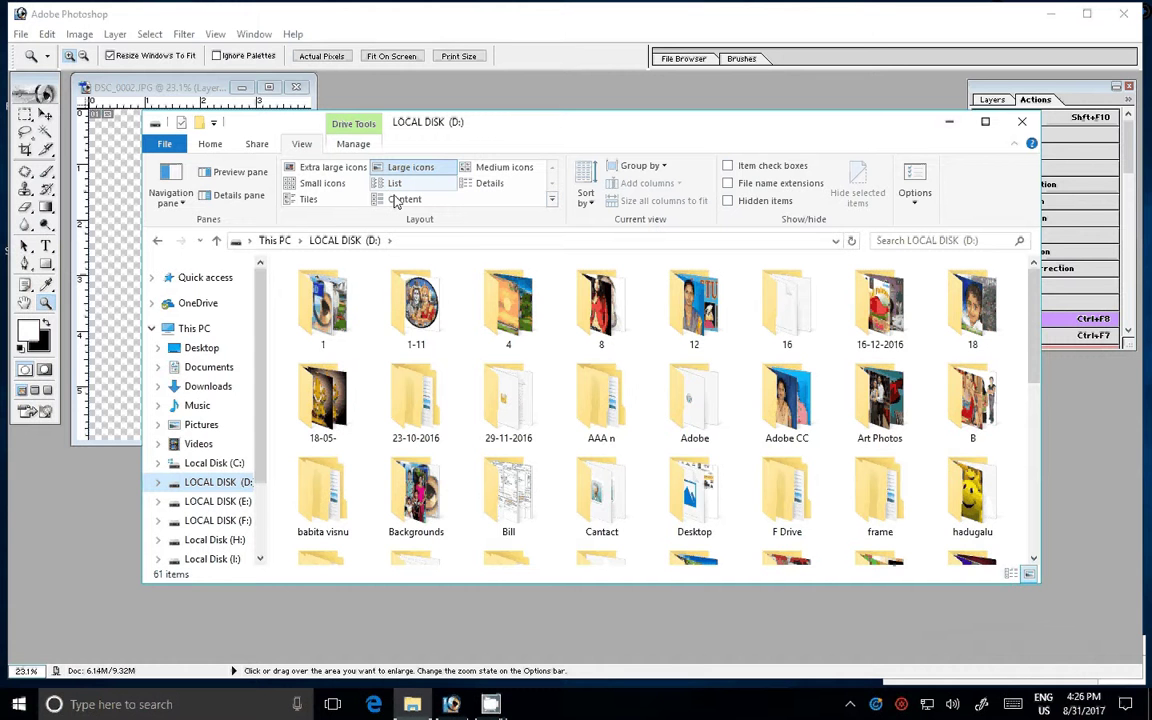
pyautogui.click(395, 184)
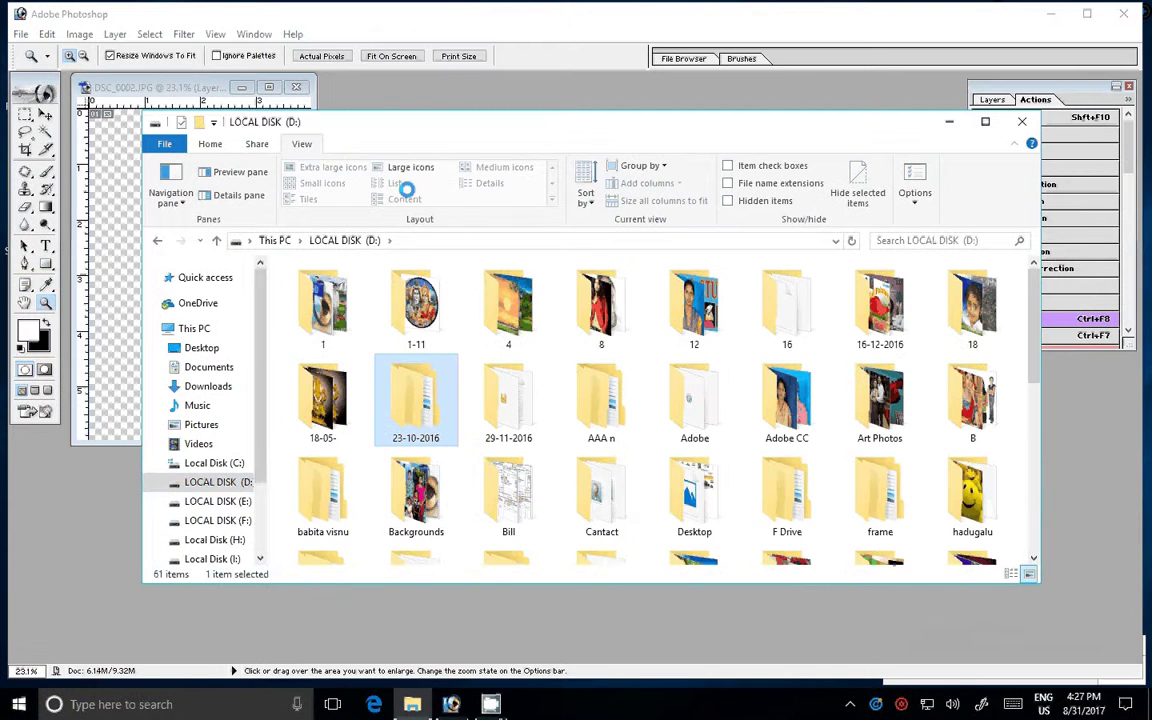
pyautogui.click(405, 199)
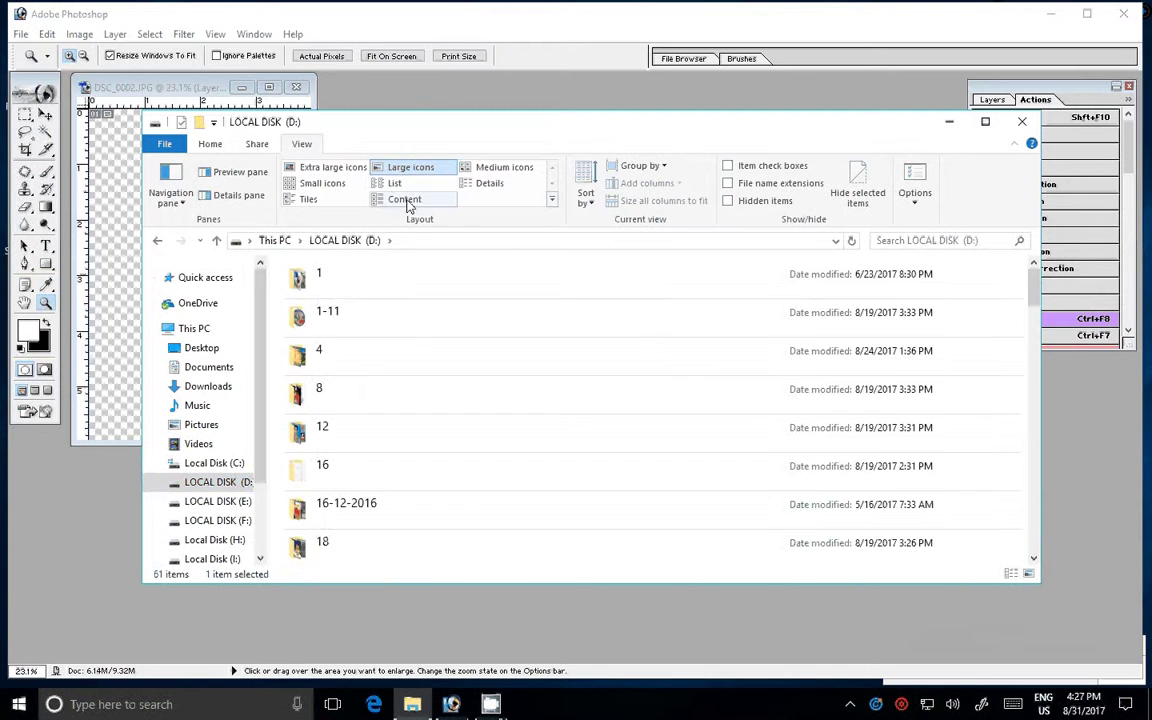
pyautogui.click(396, 187)
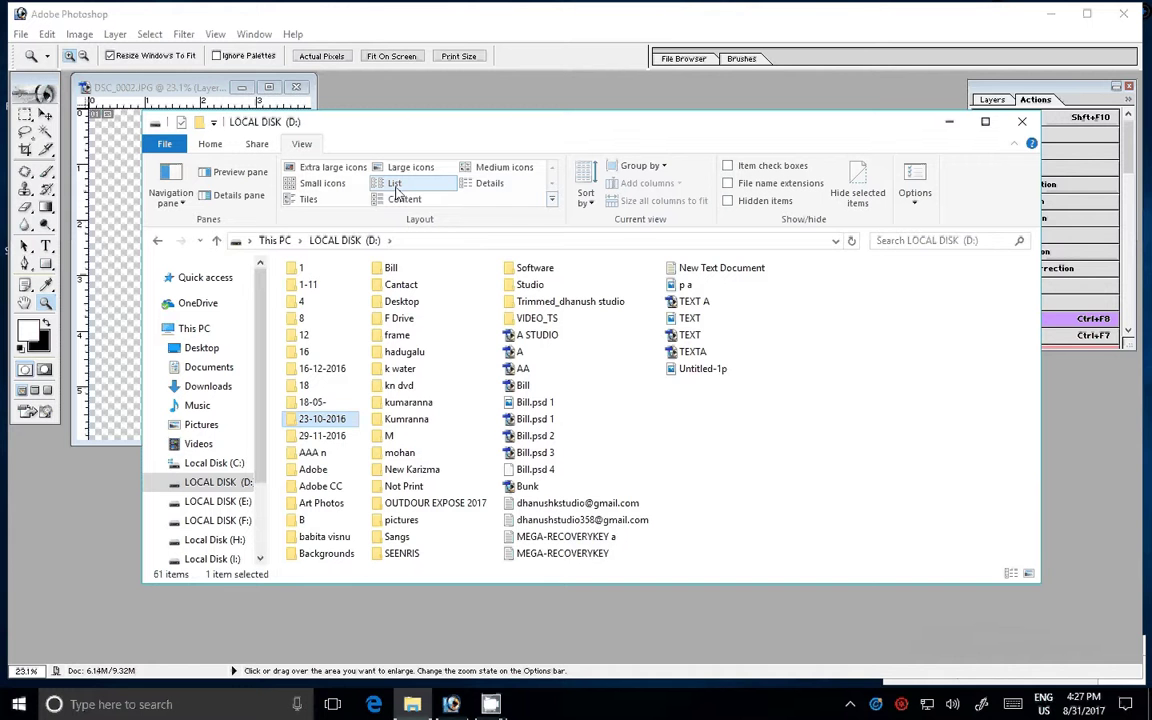
# - Open M\Studio Backround, show the files as thumbnails, and pick floral backdrop 017
pyautogui.click(379, 440)
pyautogui.doubleClick(379, 440)
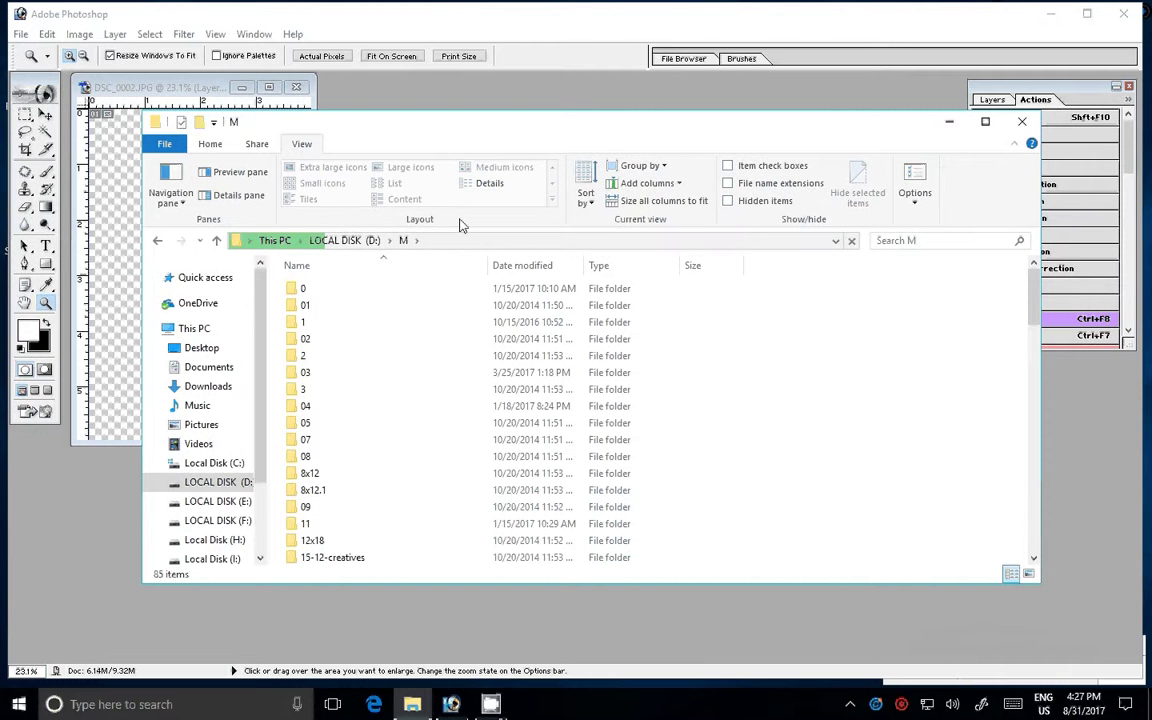
pyautogui.moveTo(1035, 300); pyautogui.dragTo(1042, 413)
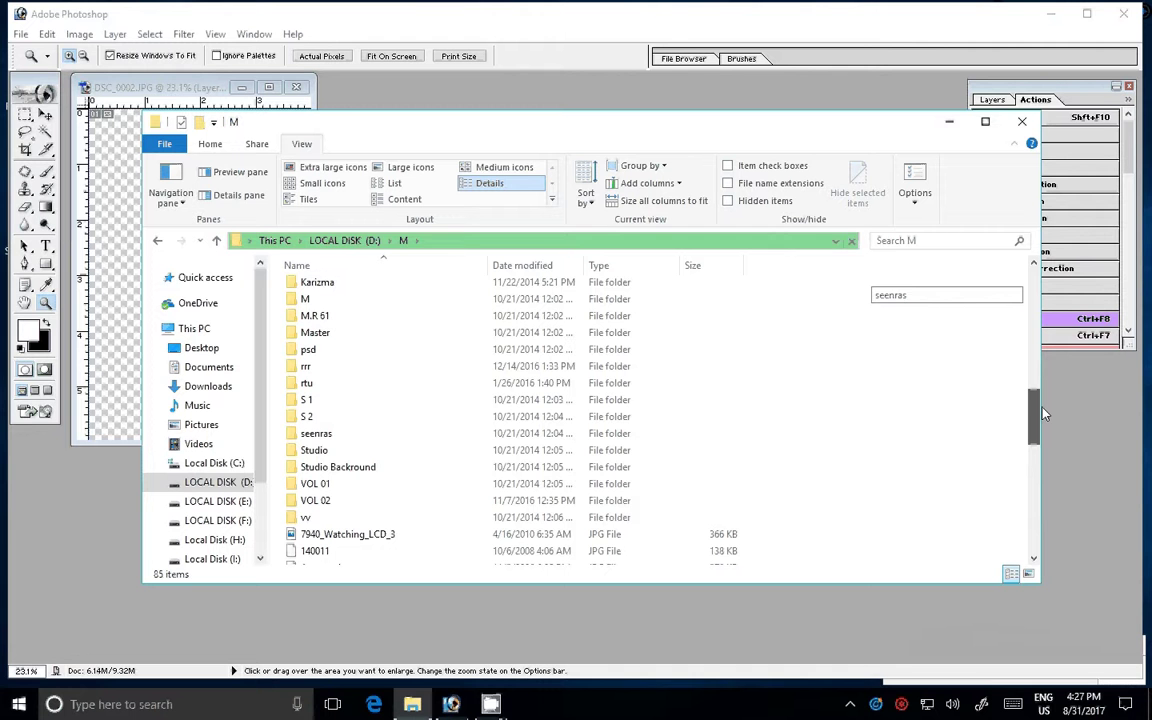
pyautogui.click(354, 467)
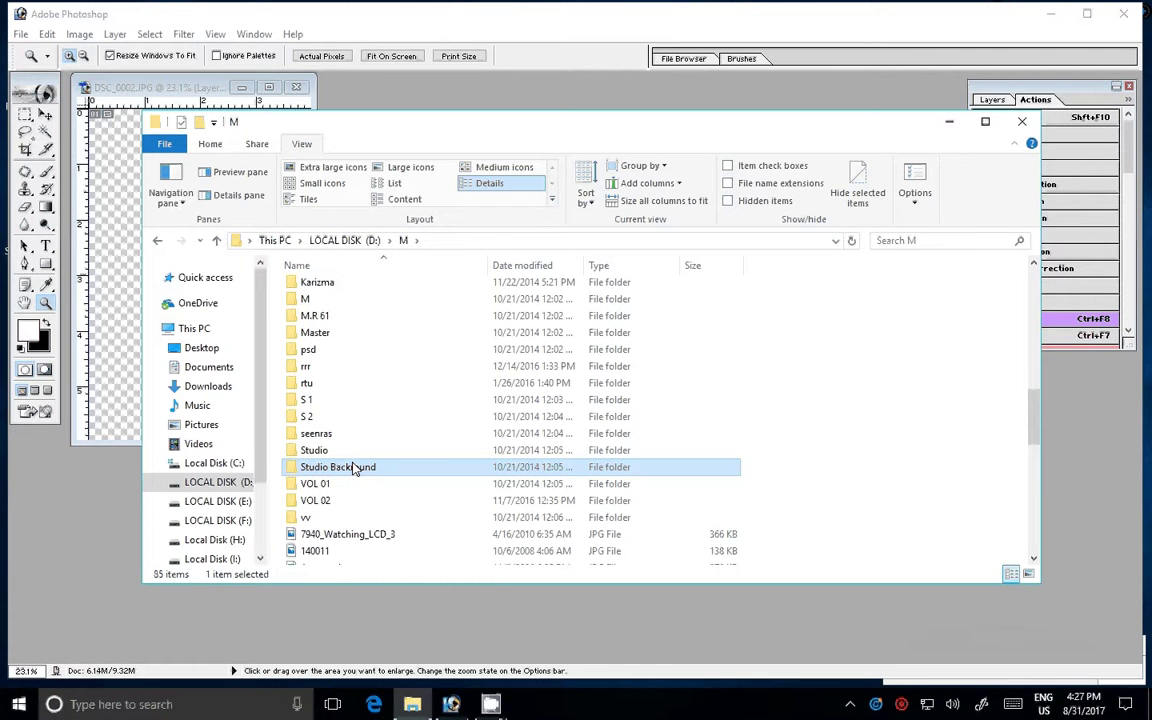
pyautogui.doubleClick(354, 467)
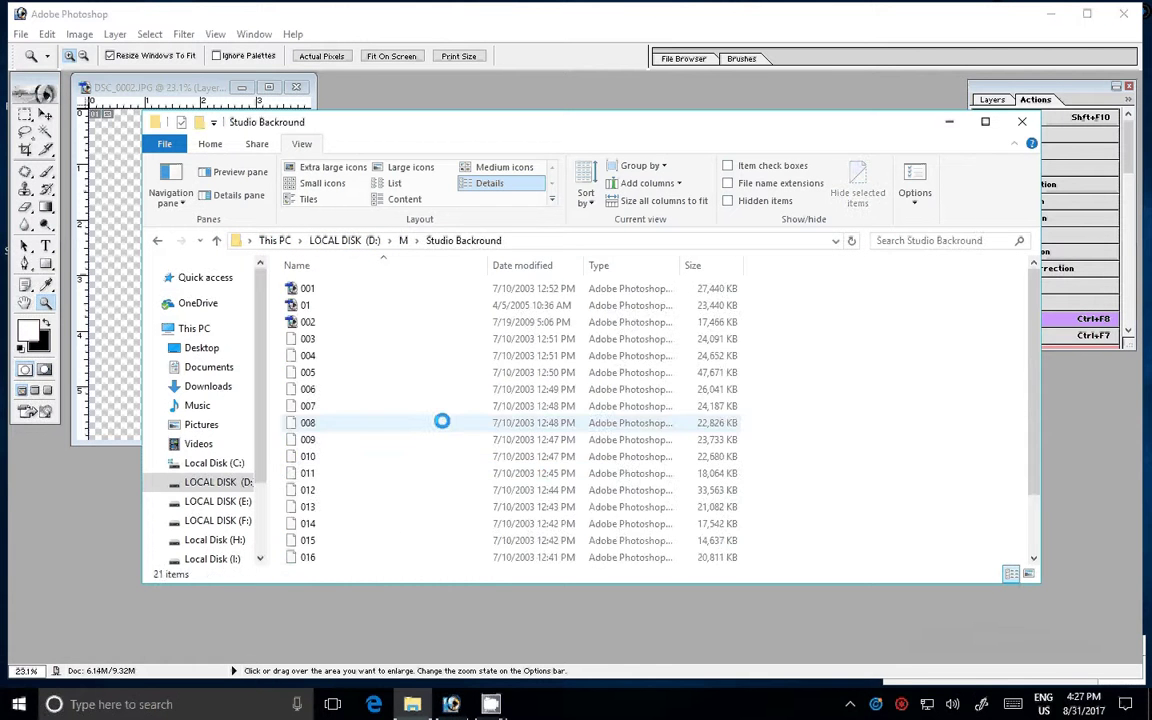
pyautogui.click(487, 170)
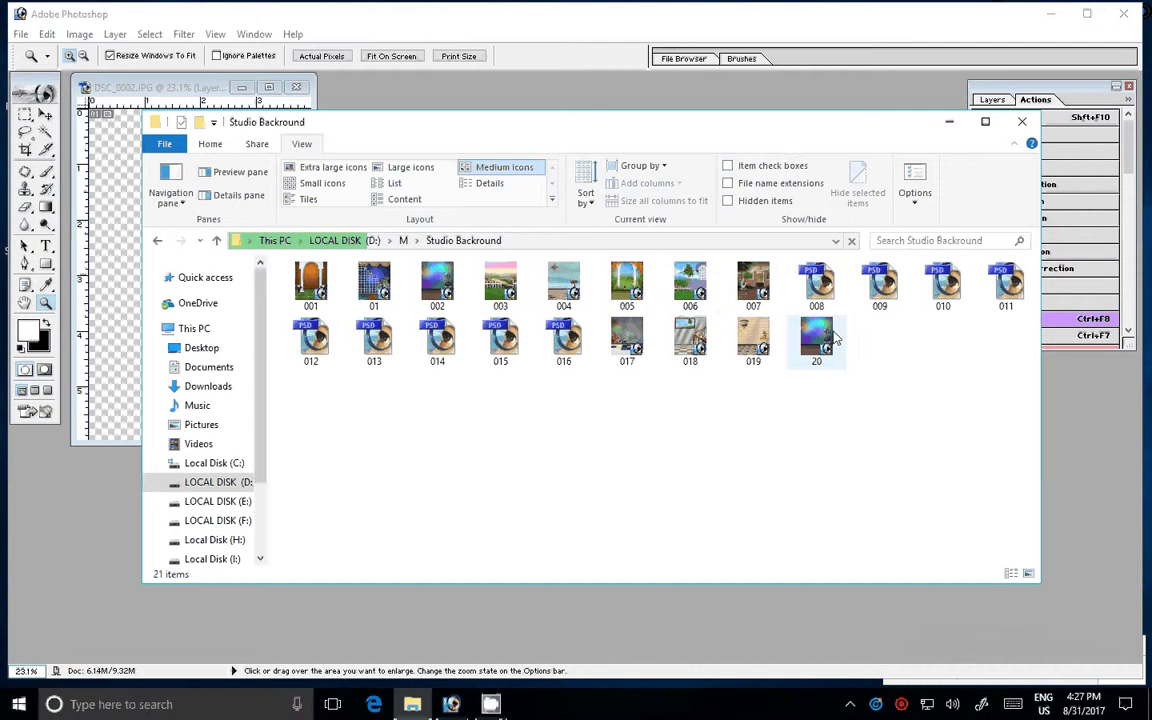
pyautogui.click(628, 338)
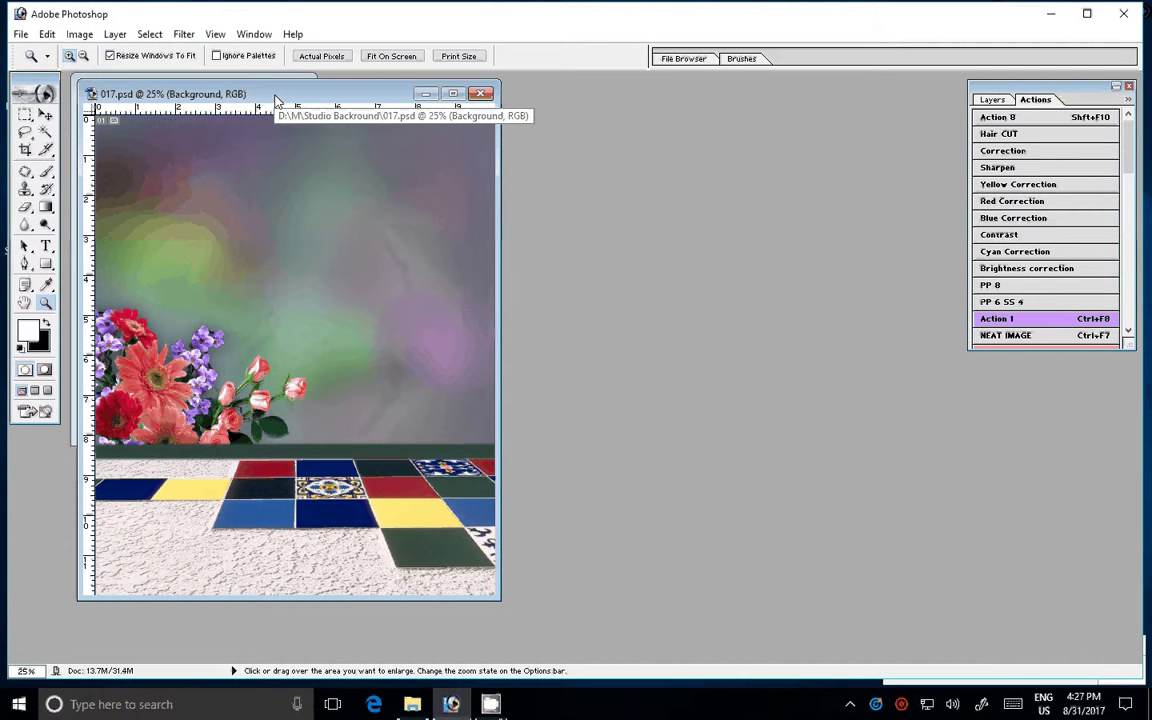
# - Set backdrop 017's image size to 4 × 6 inches with Constrain Proportions off
pyautogui.moveTo(277, 101); pyautogui.dragTo(728, 135)
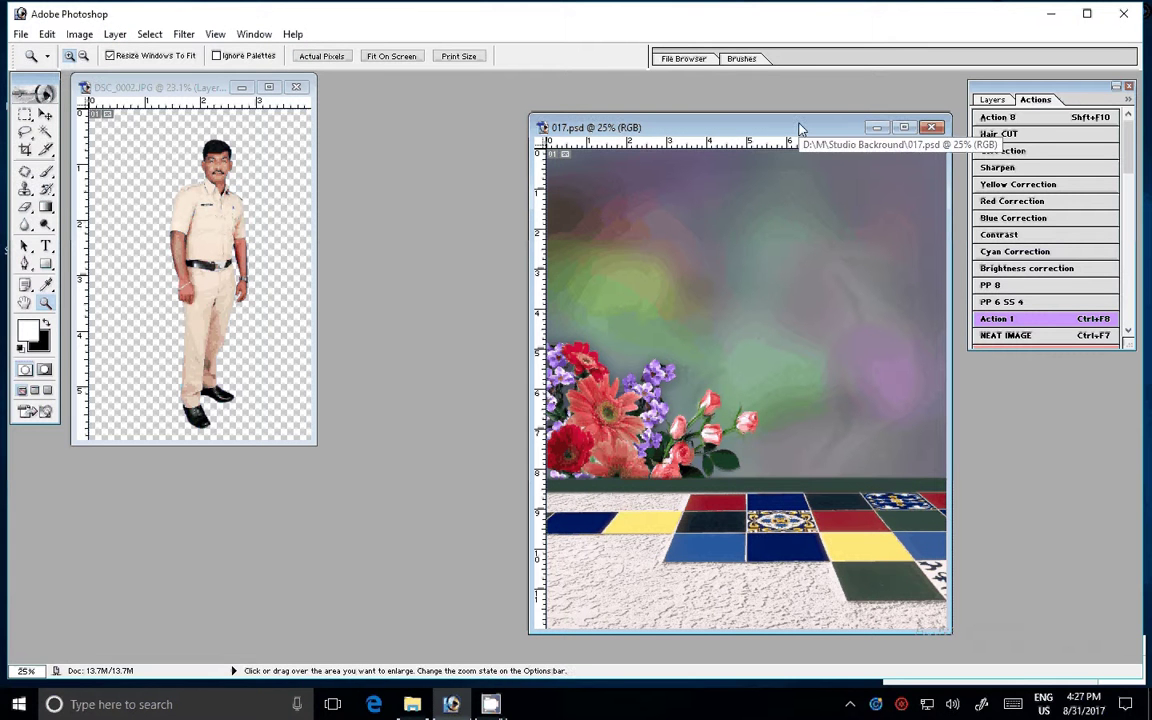
pyautogui.hotkey('ctrl', 'alt', 'i')
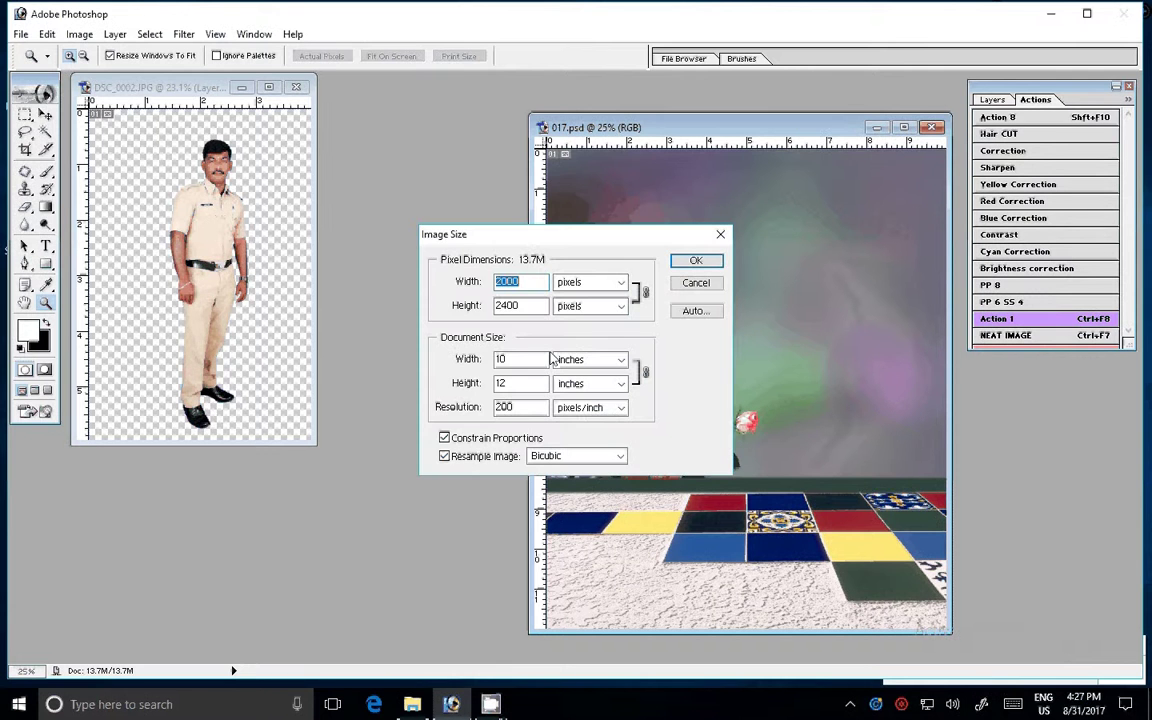
pyautogui.doubleClick(540, 360)
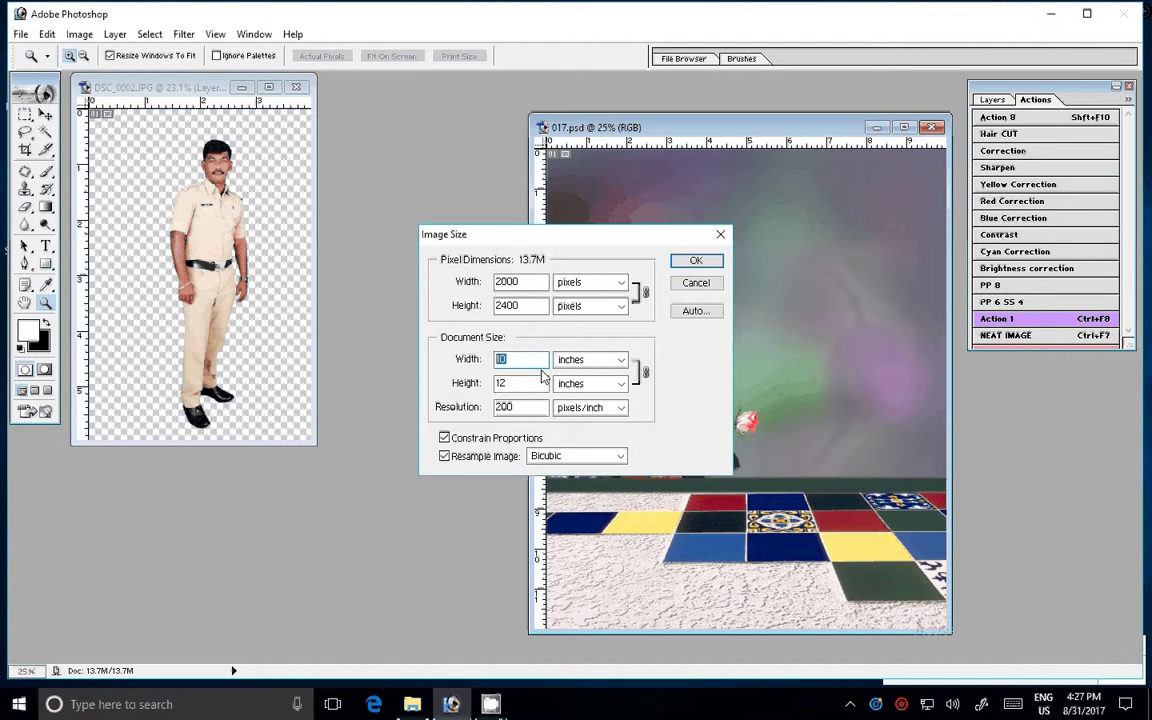
pyautogui.write('4')
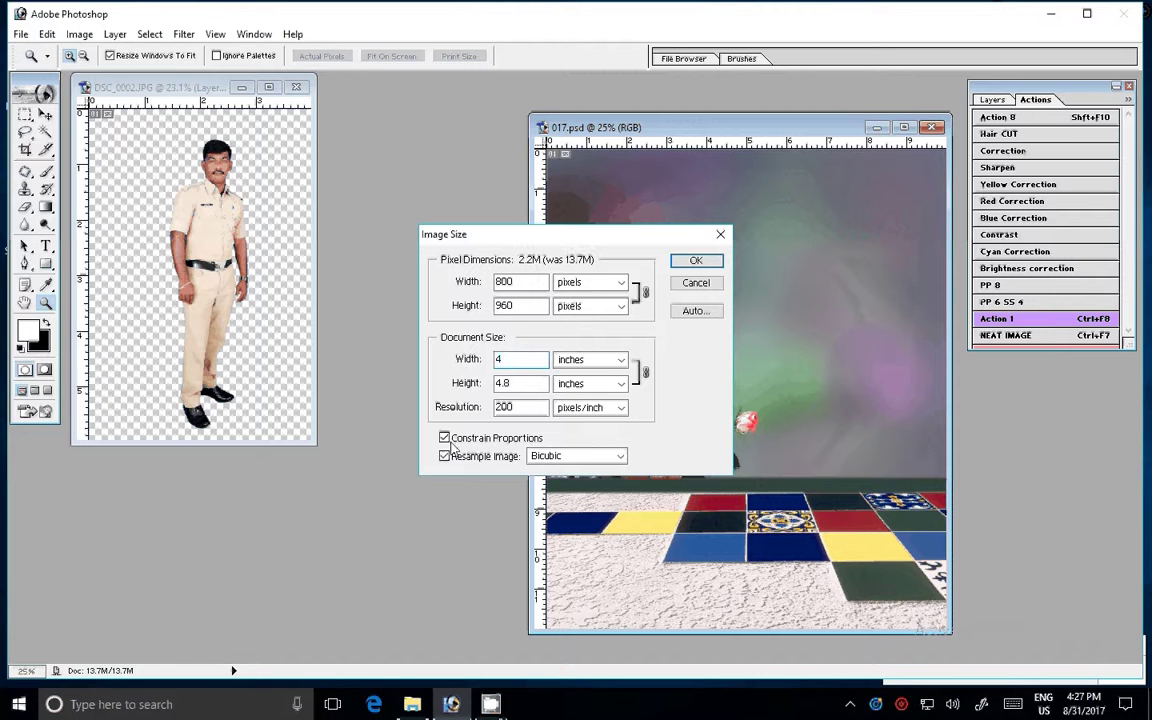
pyautogui.click(446, 439)
pyautogui.press('Tab')
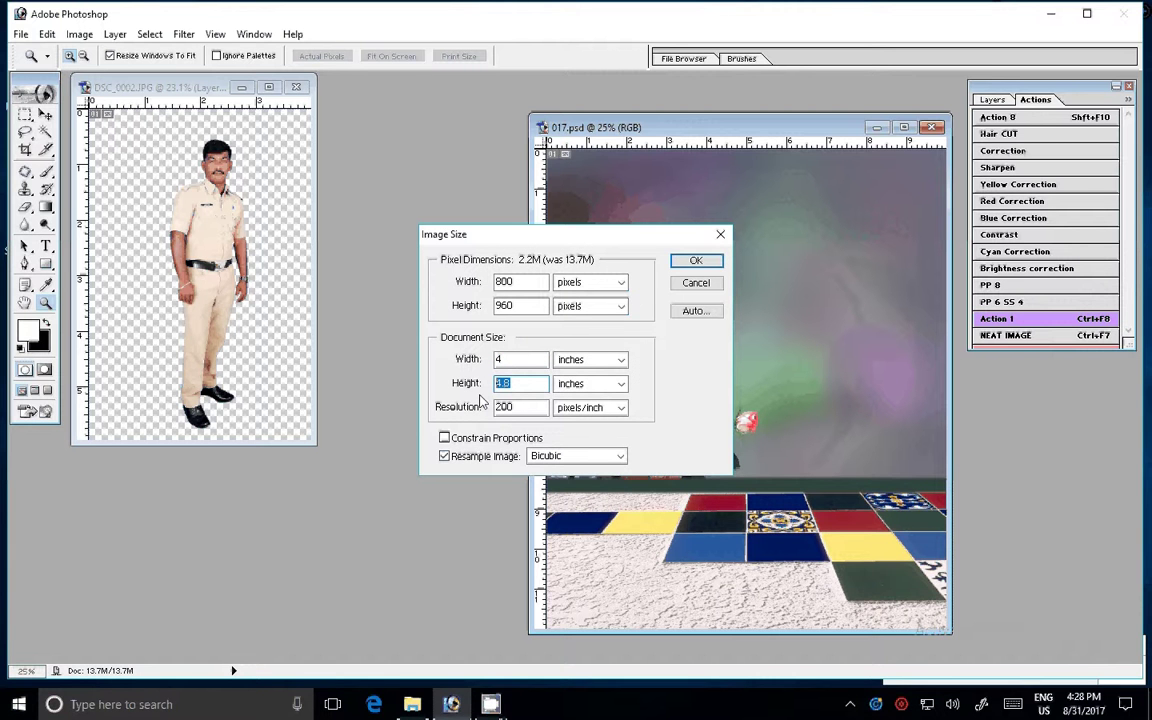
pyautogui.write('6')
pyautogui.press('Tab')
# - Finish the resize at 300 pixels/inch and fit the backdrop on screen
pyautogui.write('300')
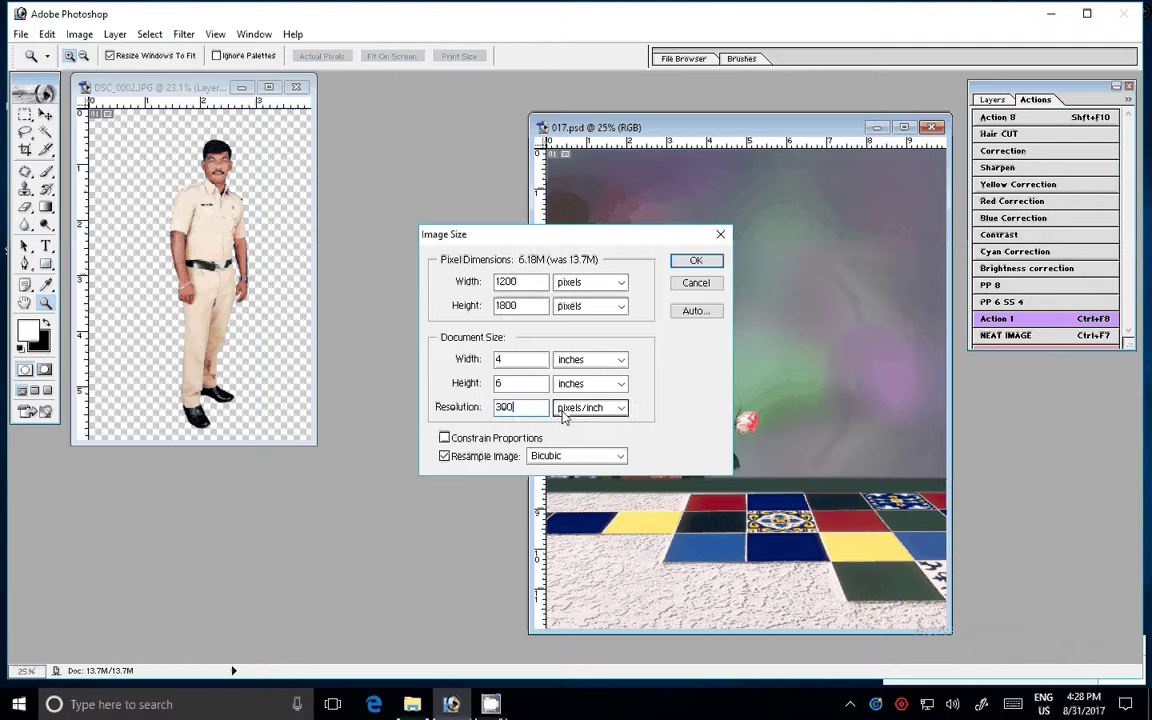
pyautogui.click(694, 262)
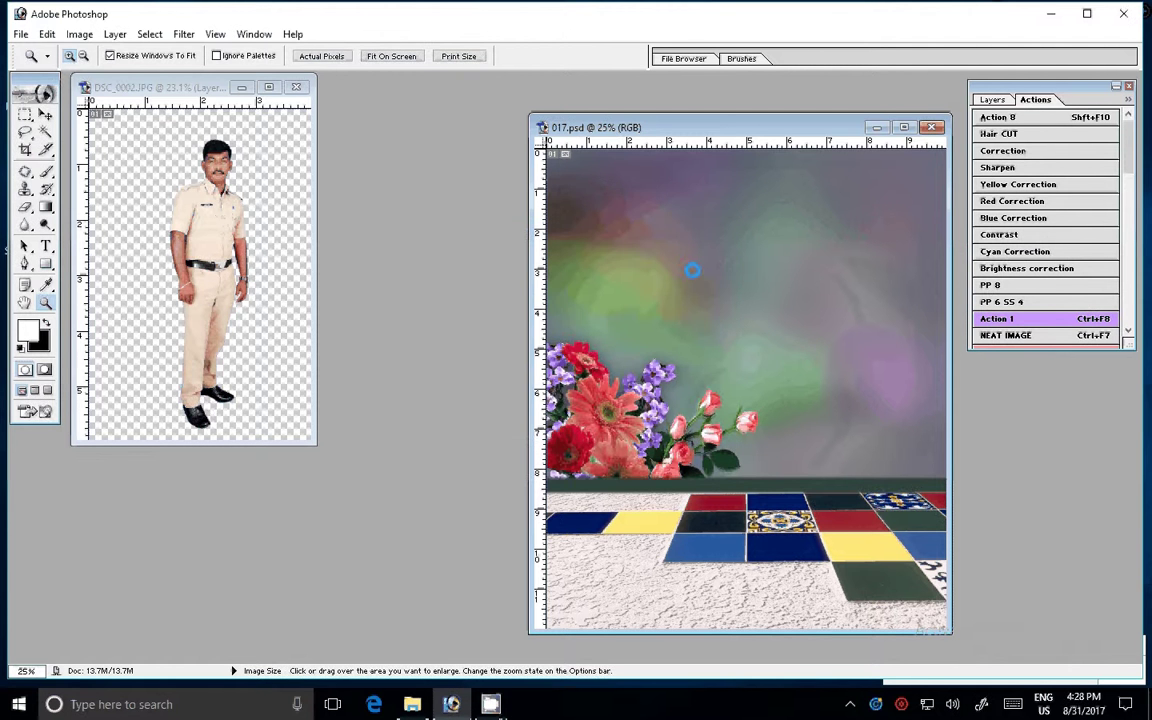
pyautogui.rightClick(692, 285)
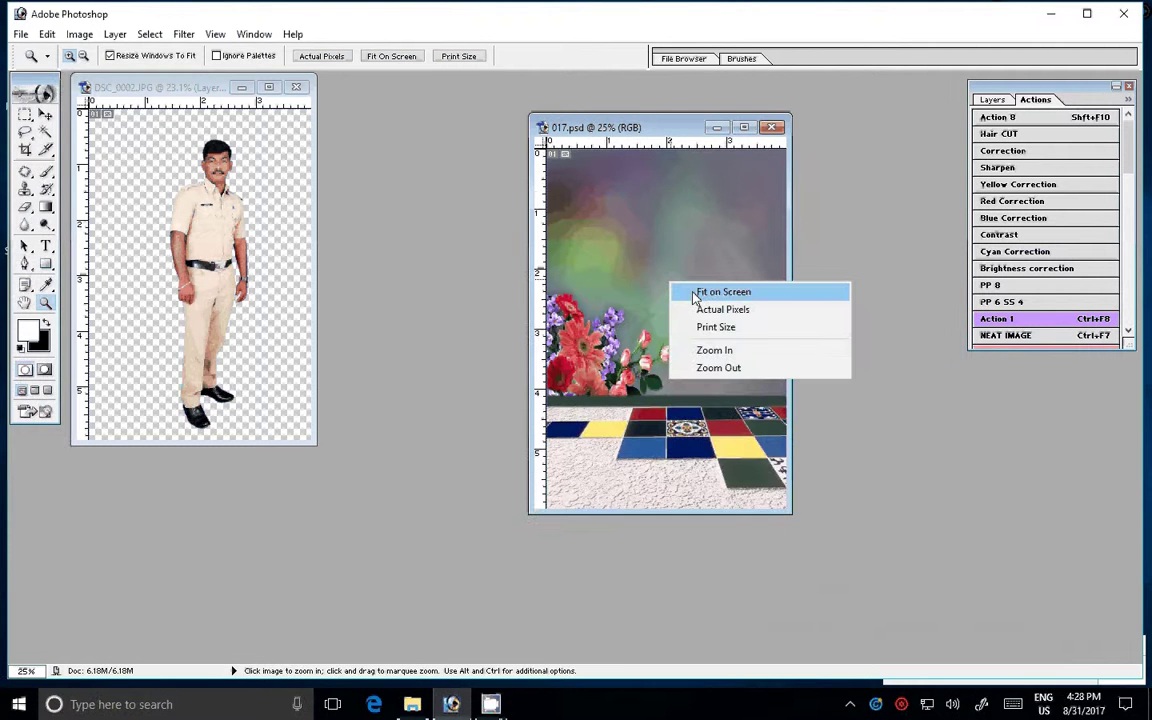
pyautogui.click(694, 293)
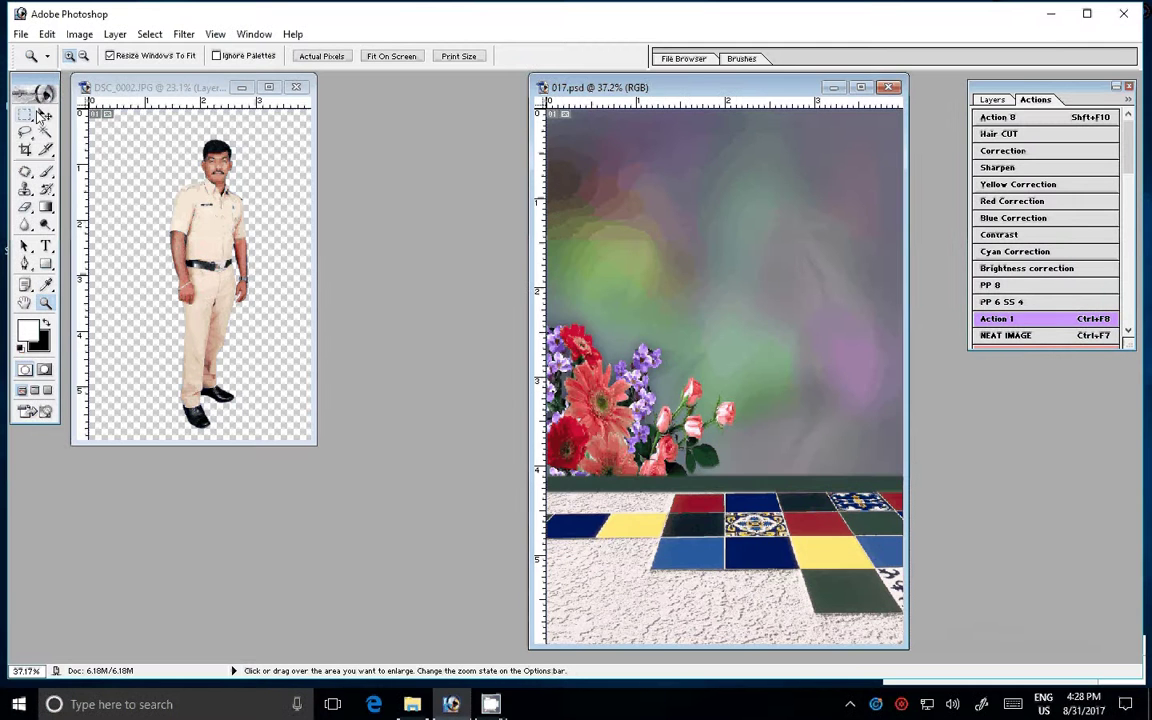
# - Drag the cut-out man onto backdrop 017, then move, scale and tilt him slightly
pyautogui.click(45, 115)
pyautogui.moveTo(210, 220)
pyautogui.mouseDown()
pyautogui.moveTo(683, 270)
pyautogui.moveTo(730, 293)
pyautogui.mouseUp()
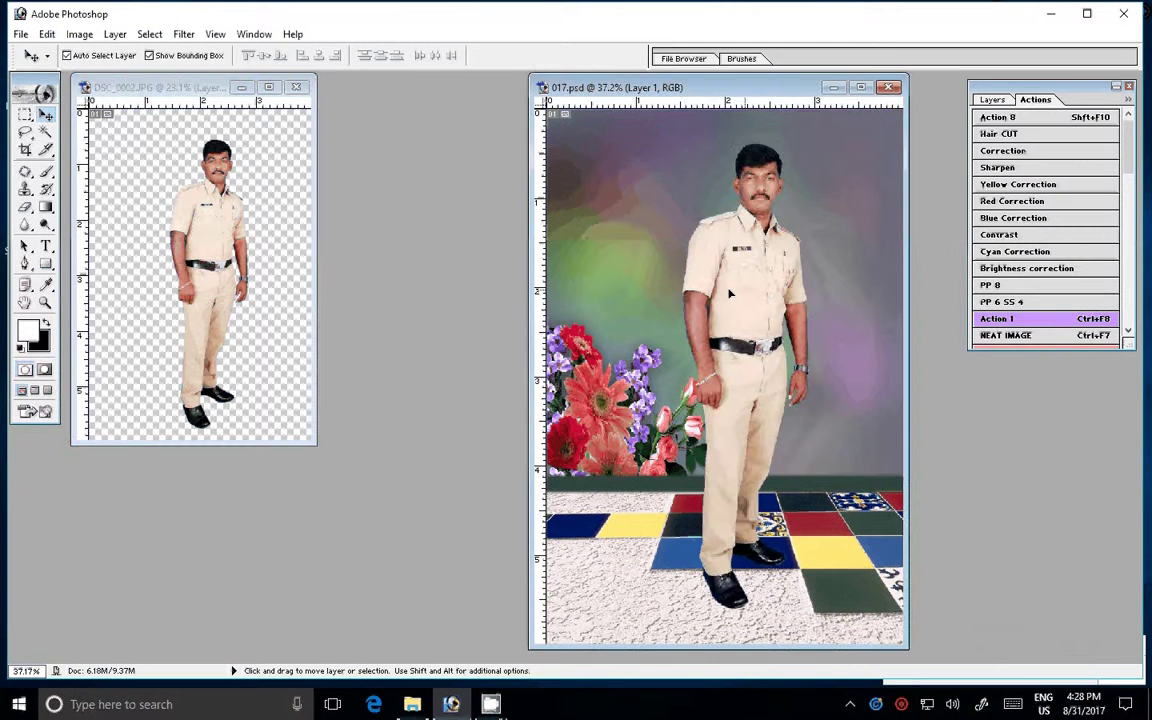
pyautogui.hotkey('ctrl', 't')
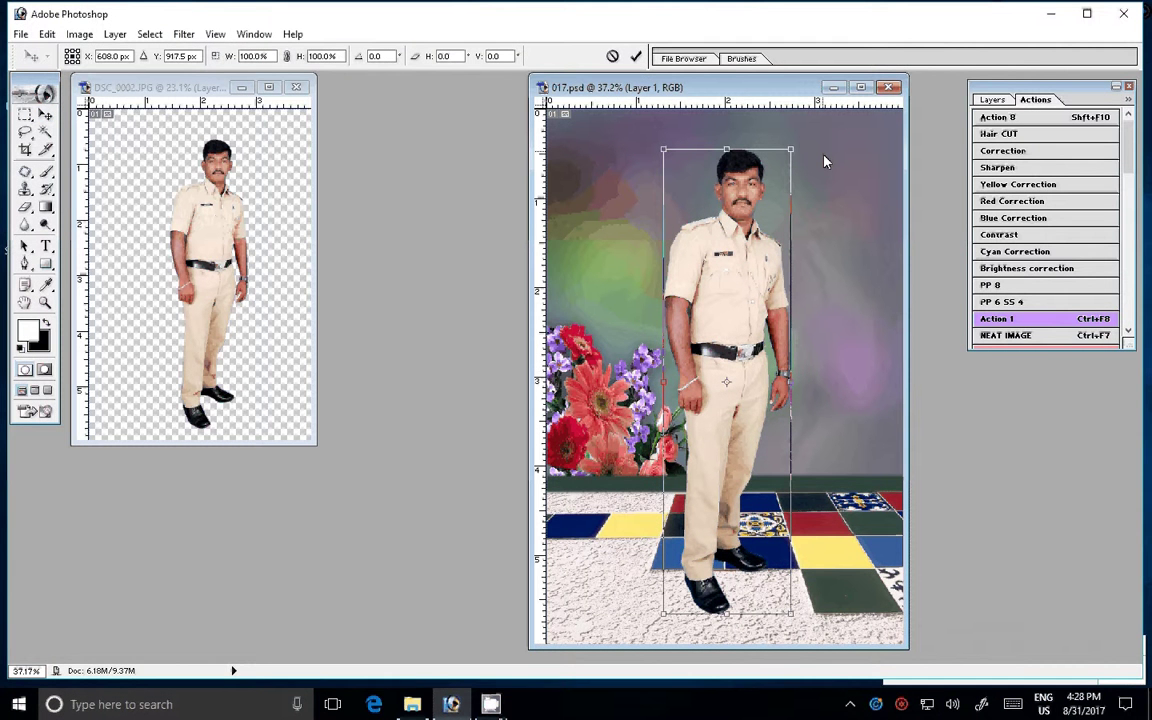
pyautogui.moveTo(715, 277); pyautogui.dragTo(724, 280)
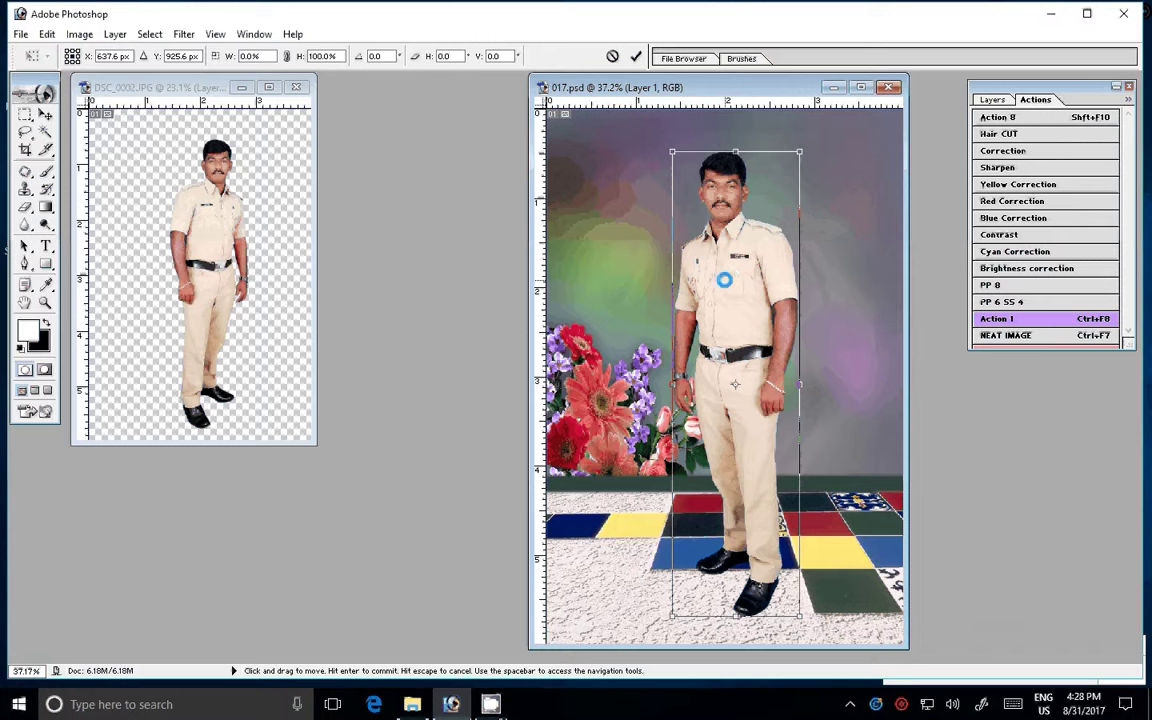
pyautogui.moveTo(799, 152); pyautogui.dragTo(836, 133)
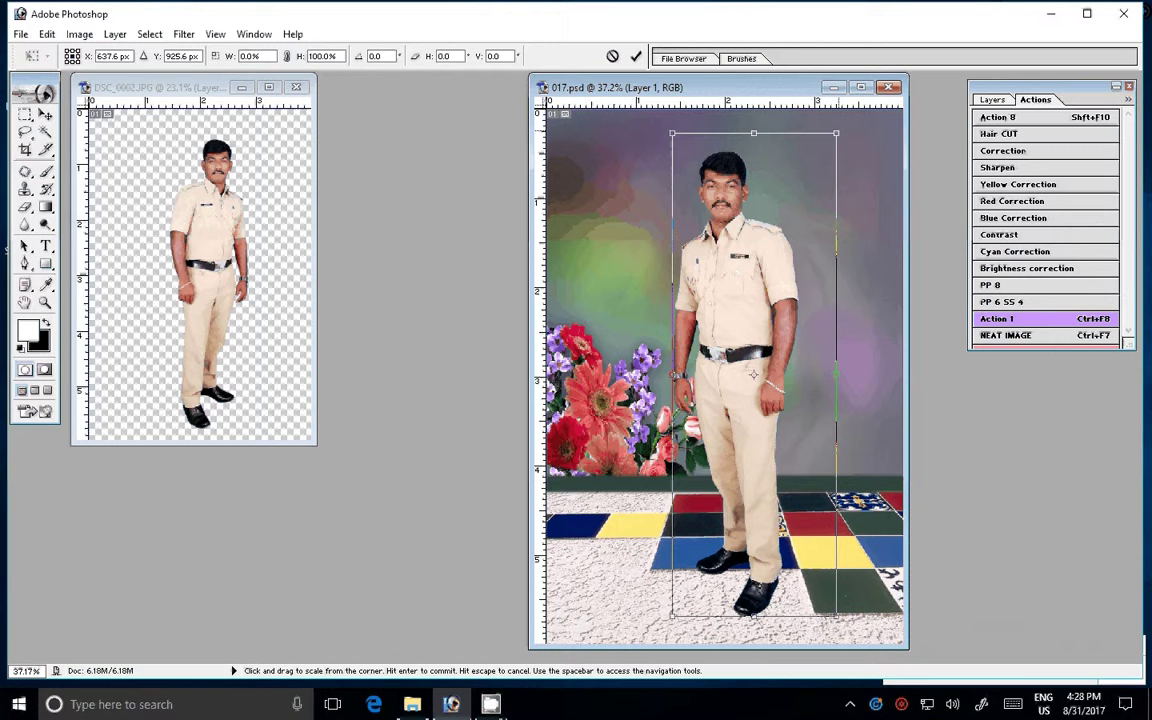
pyautogui.moveTo(836, 133); pyautogui.dragTo(807, 153)
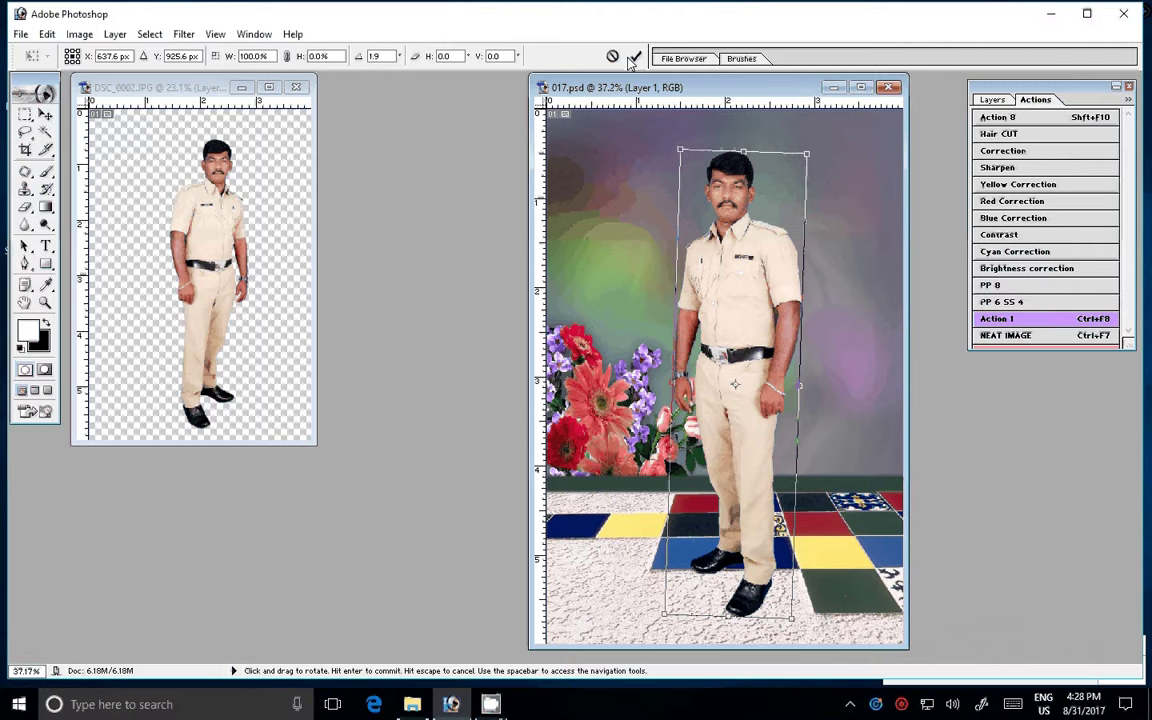
pyautogui.click(635, 57)
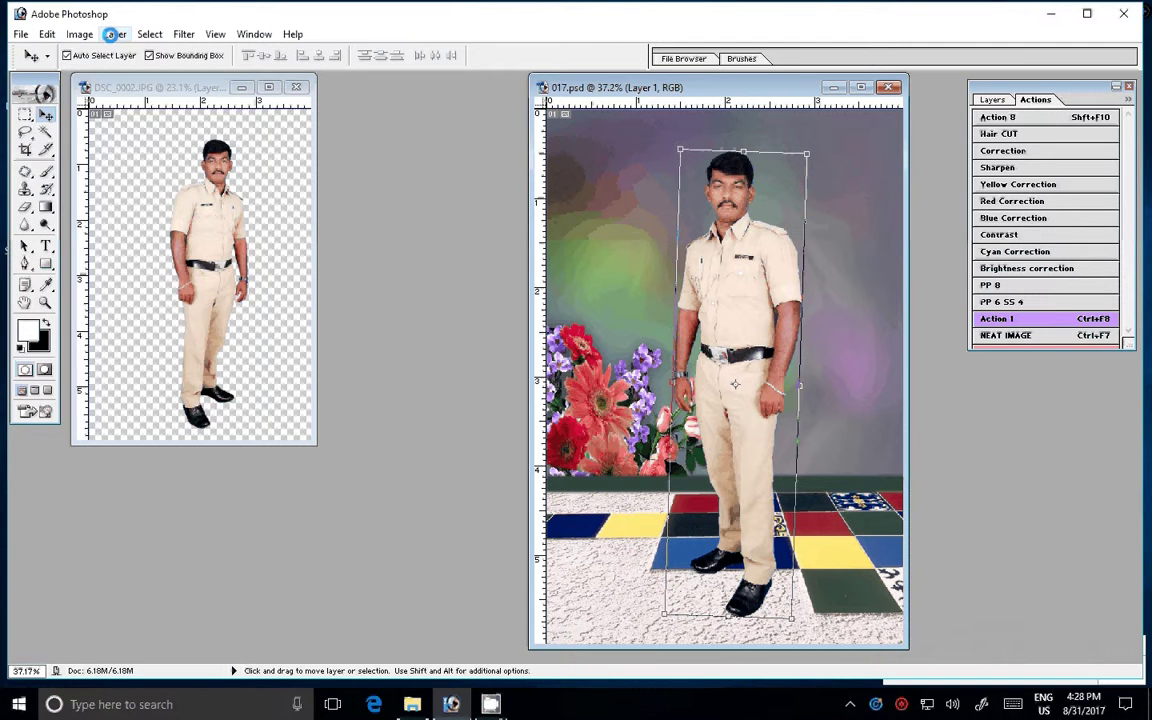
# - Merge the visible layers and start a Save As in JPEG format
pyautogui.click(112, 34)
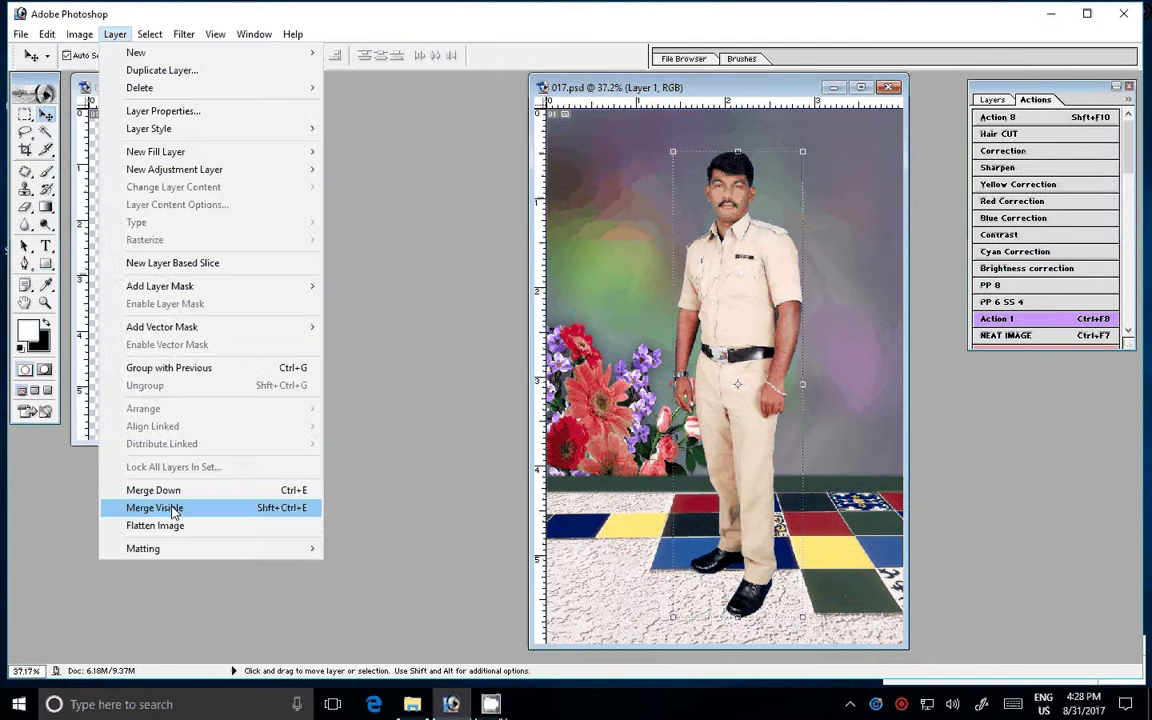
pyautogui.click(173, 510)
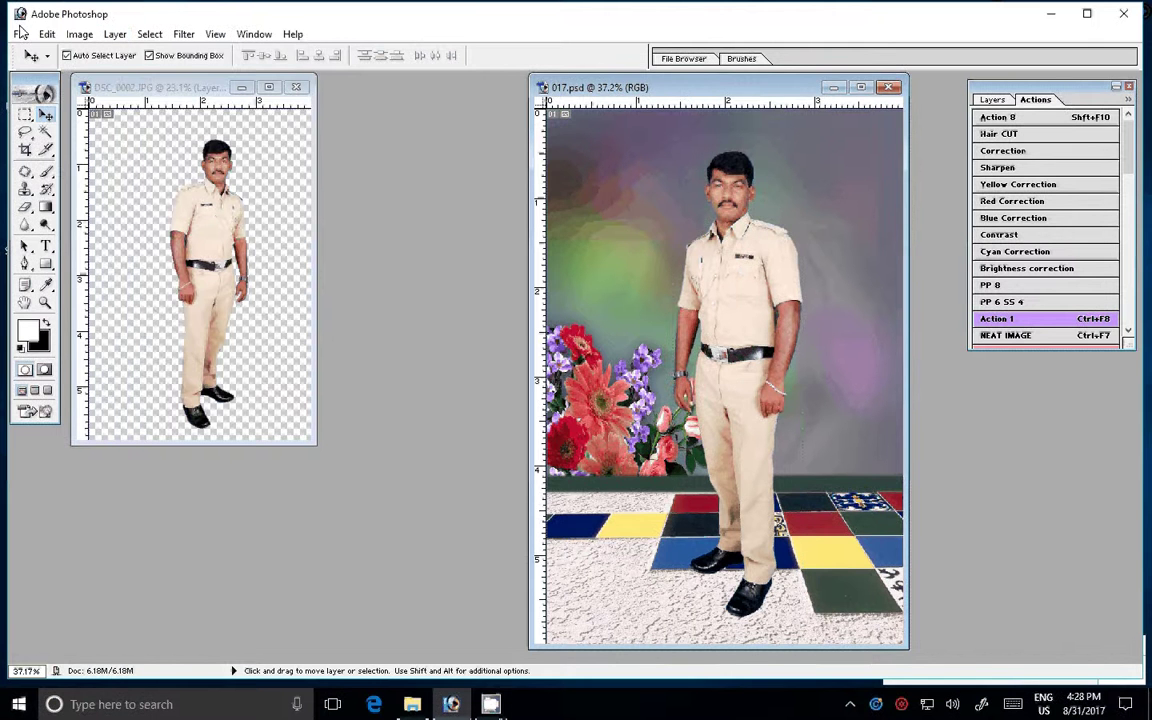
pyautogui.hotkey('ctrl', 'shift', 's')
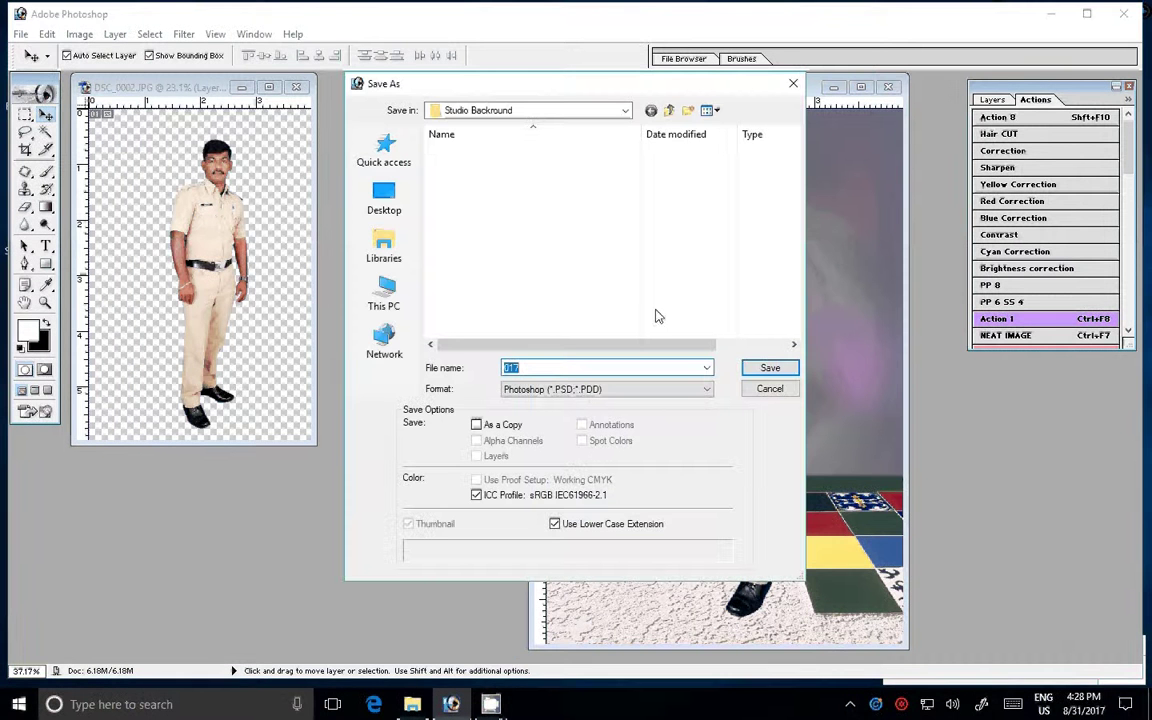
pyautogui.click(600, 392)
pyautogui.click(597, 466)
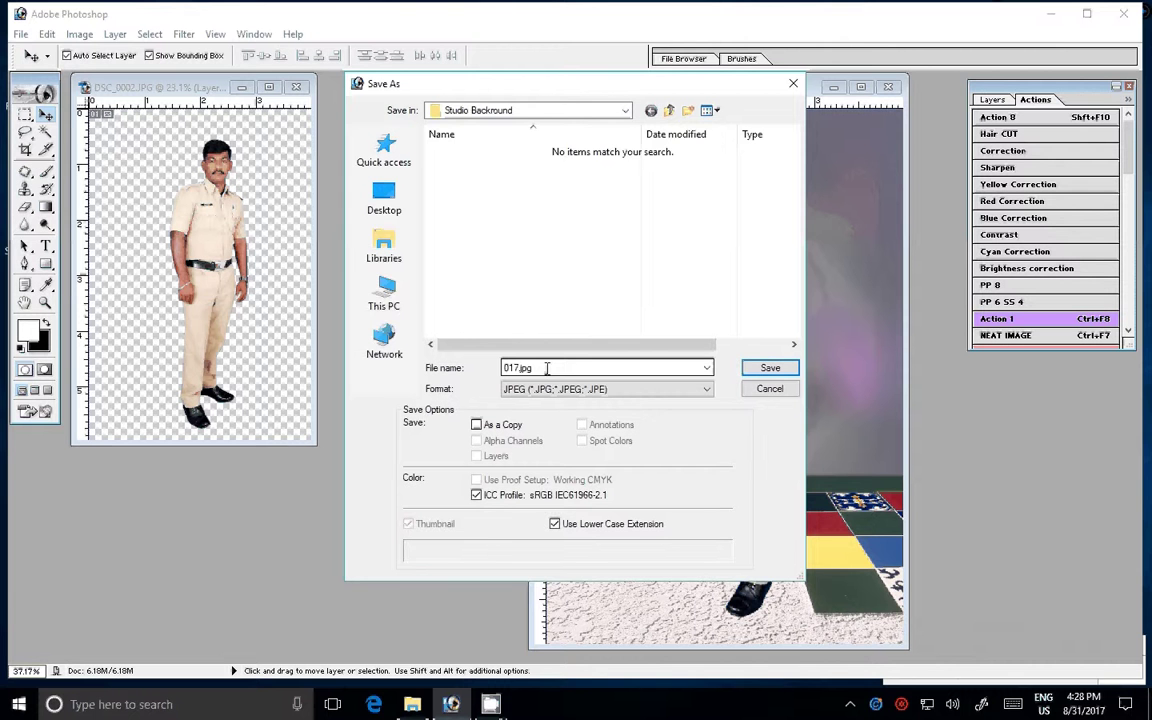
# - Save the composite to E:\01\31.8.2017 under the name 3-4x6=2
pyautogui.click(384, 295)
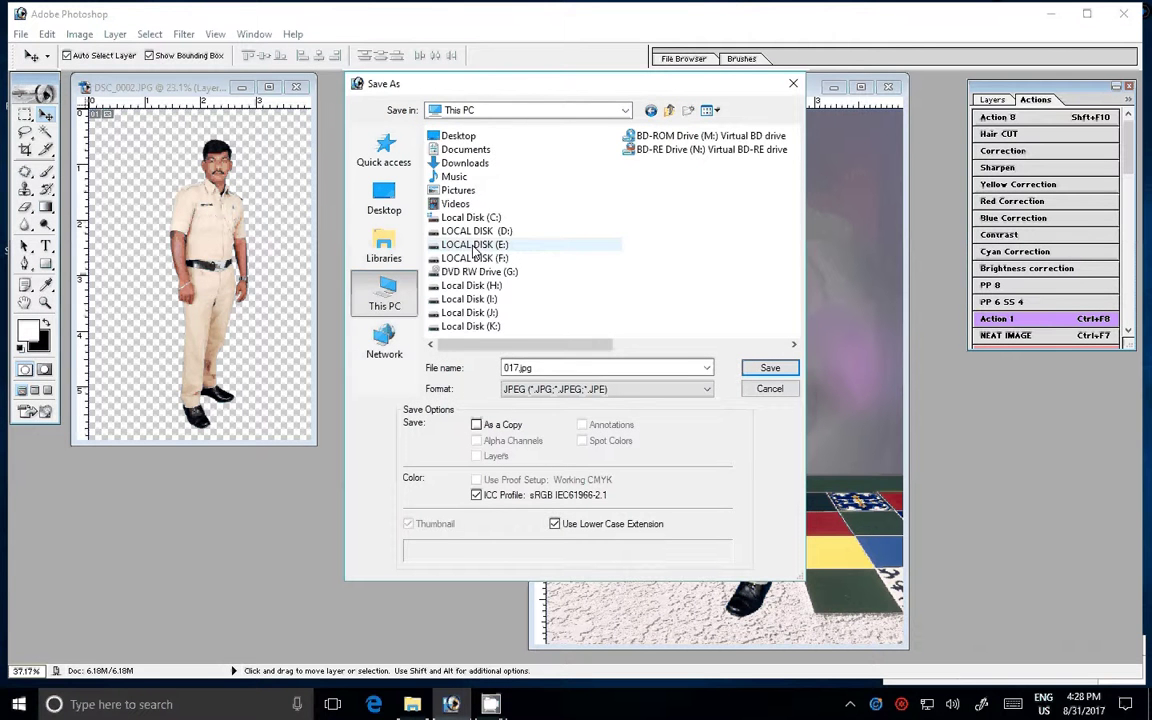
pyautogui.doubleClick(475, 246)
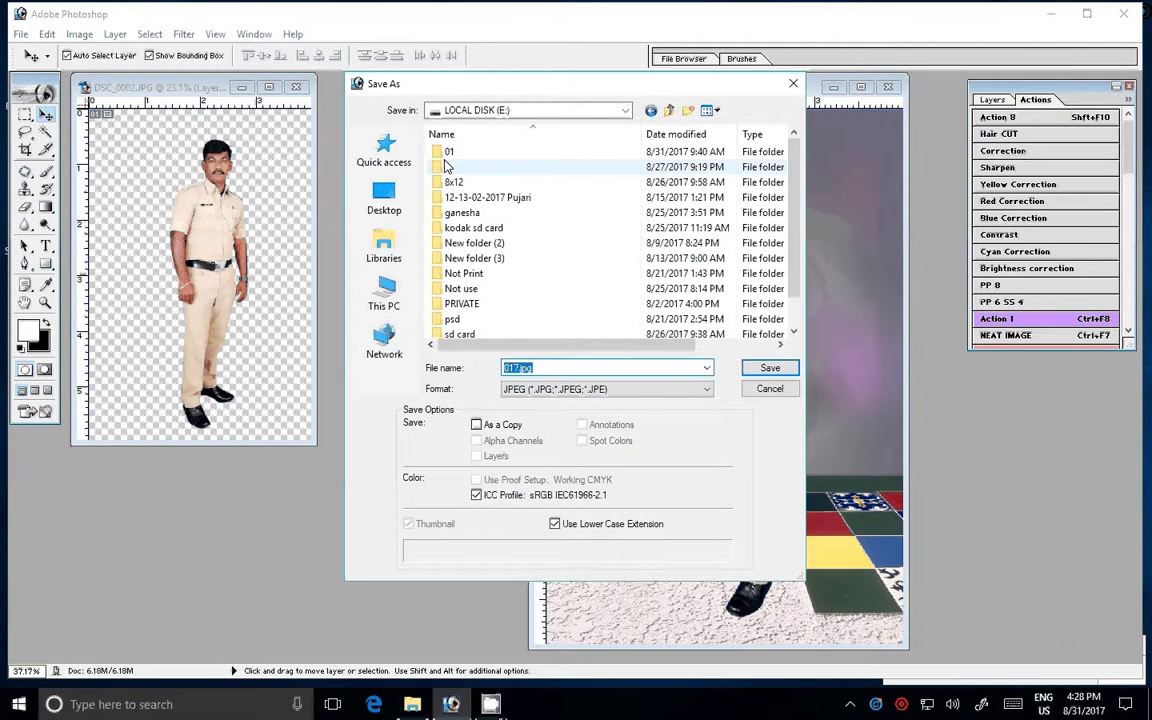
pyautogui.click(447, 158)
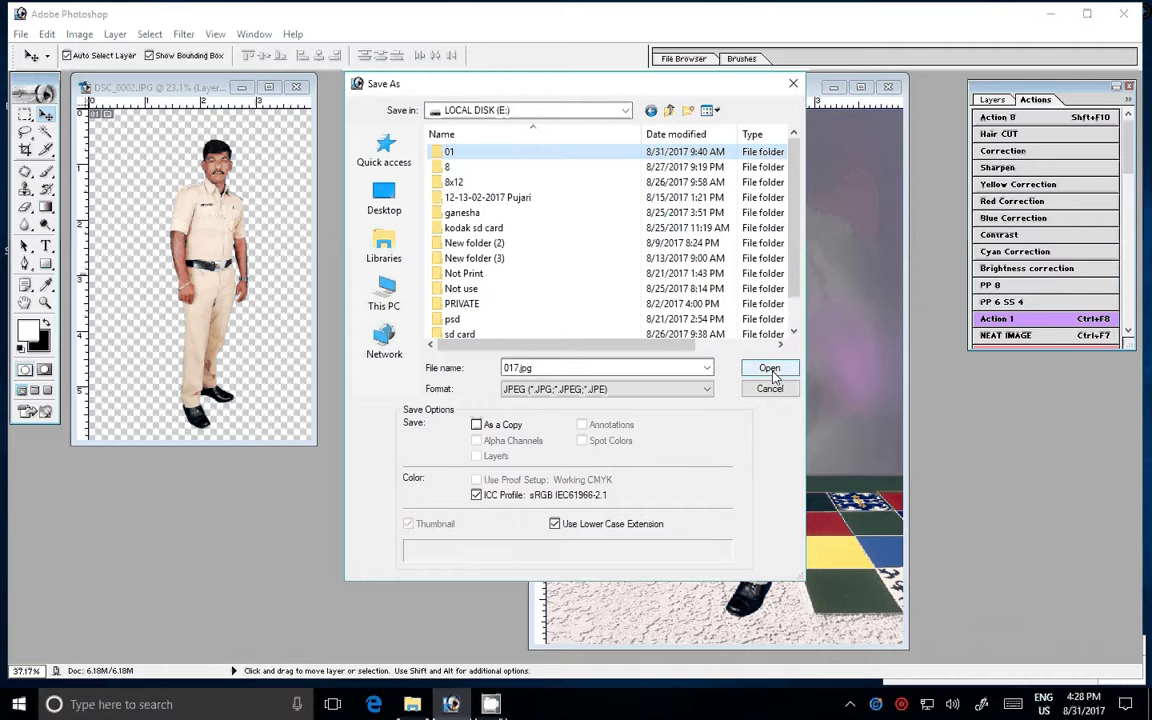
pyautogui.click(772, 376)
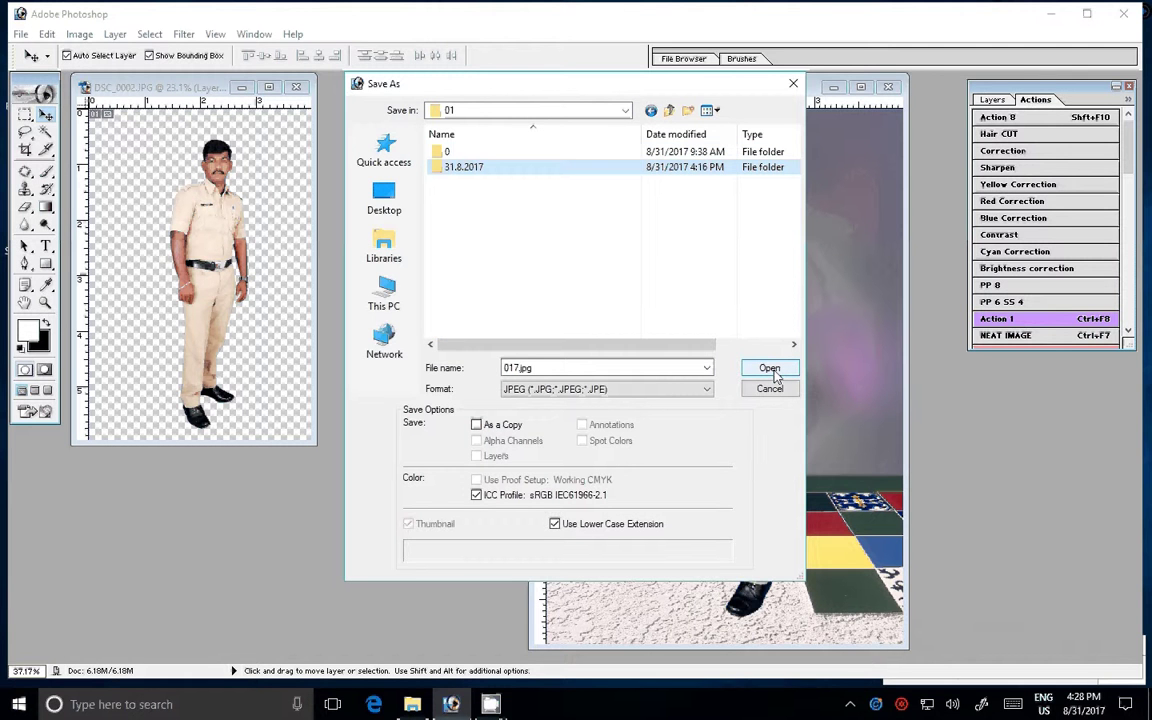
pyautogui.click(771, 370)
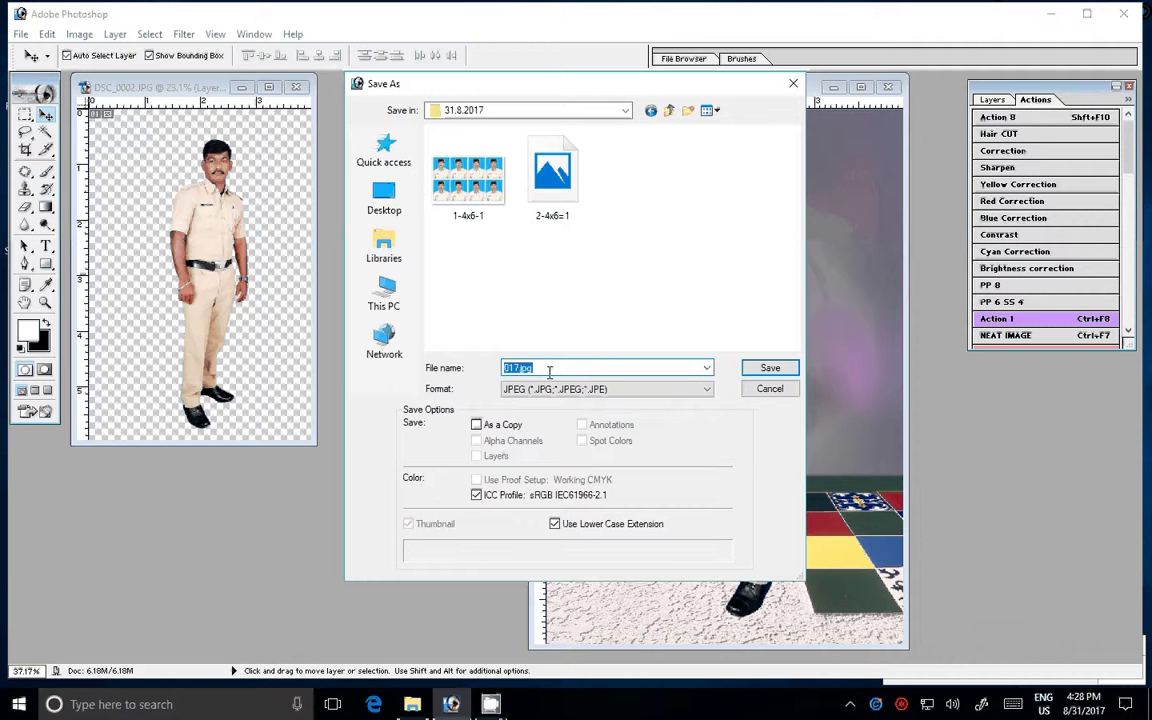
pyautogui.write('3-4')
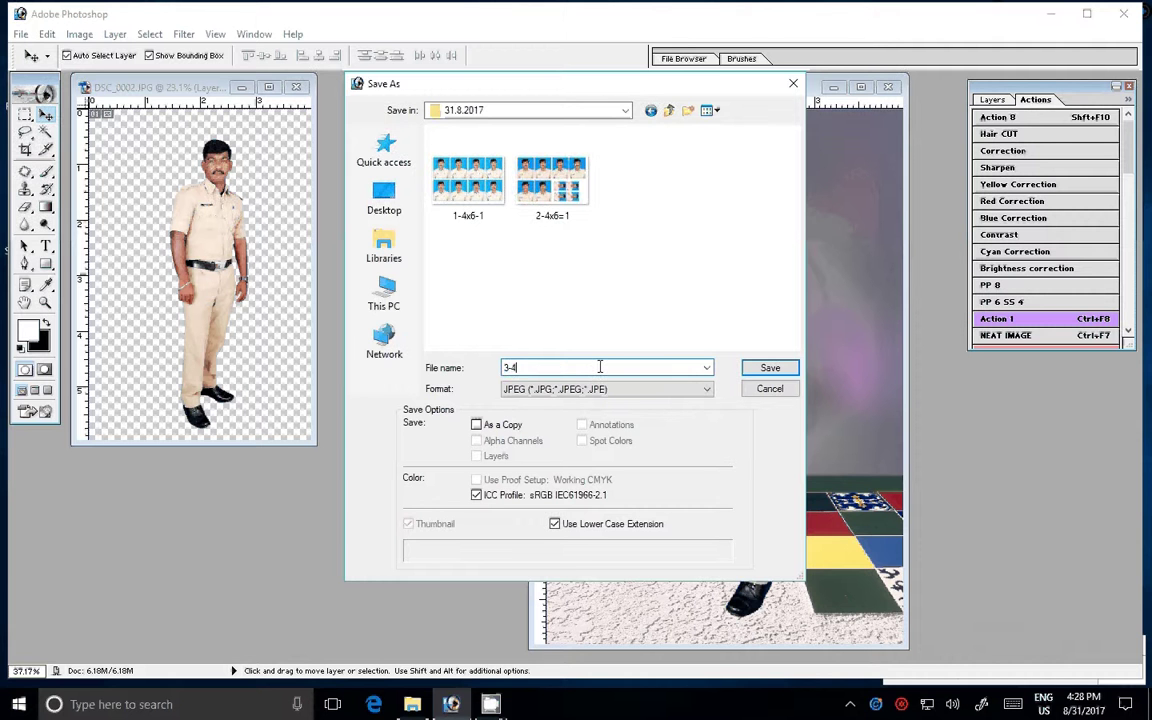
pyautogui.write('x6=2')
pyautogui.press('Return')
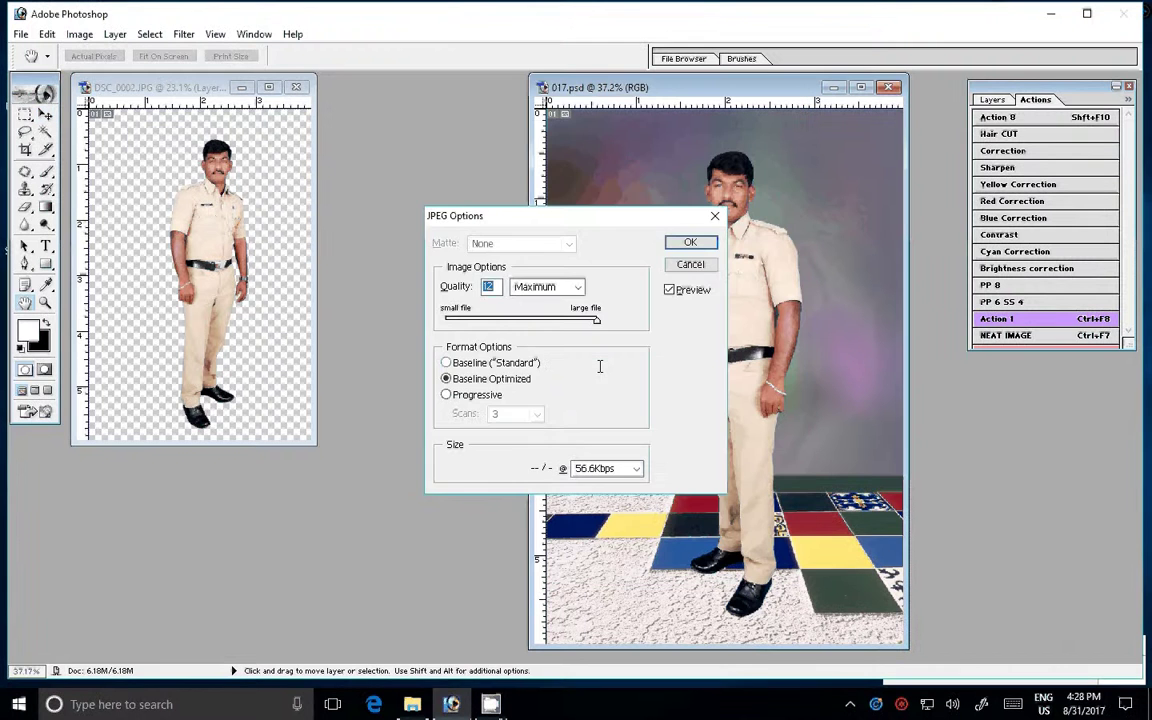
# - Accept JPEG quality 12 and close the 3-4x6=2.jpg window
pyautogui.press('Return')
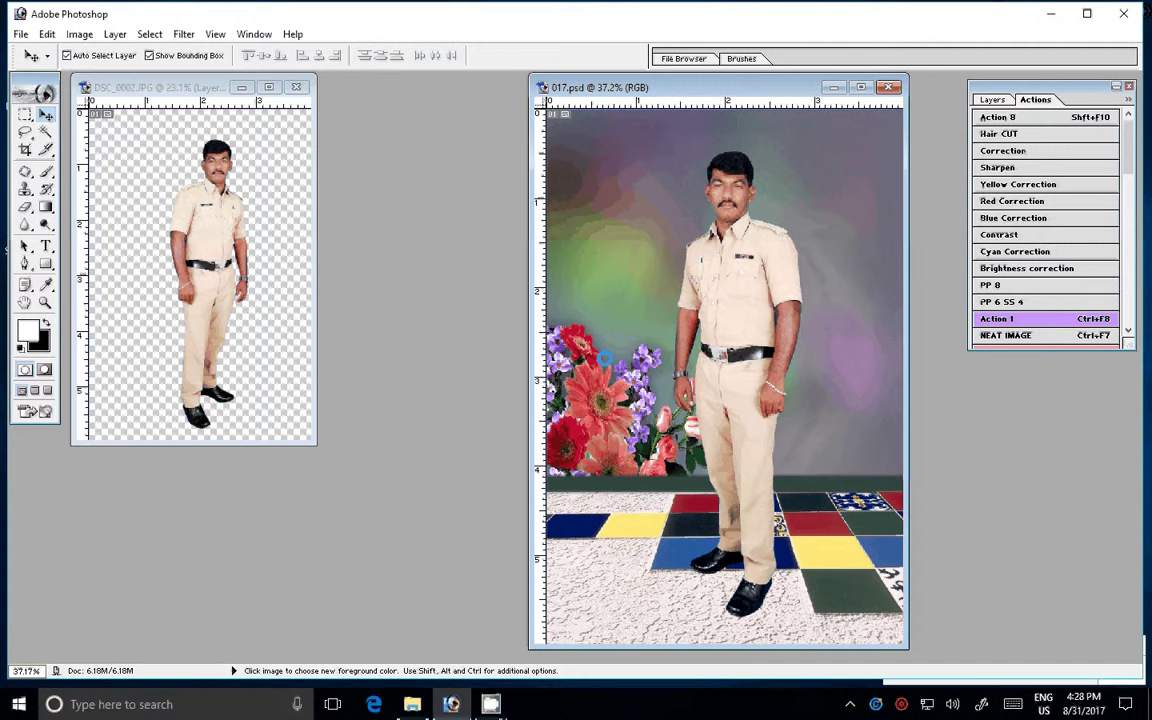
pyautogui.click(893, 88)
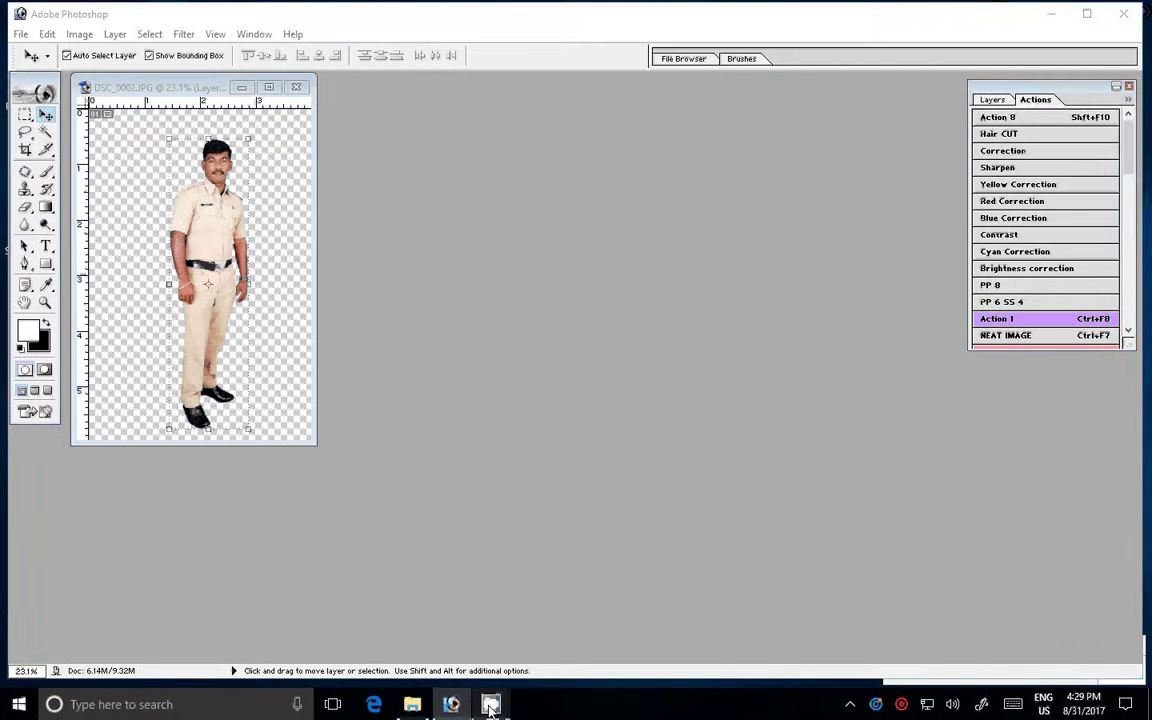